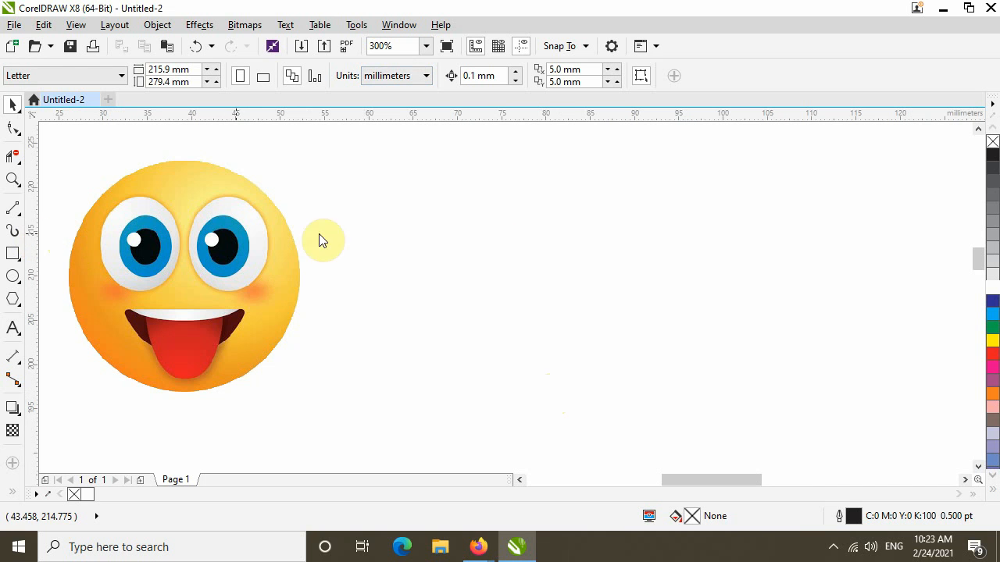
Step: Place guidelines crossing at about X 90.1 mm, Y 210 mm and draw a circle about 22 mm wide centred on their intersection
{"action": "left_click_drag", "start_coordinate": [611, 224], "coordinate": [637, 218]}
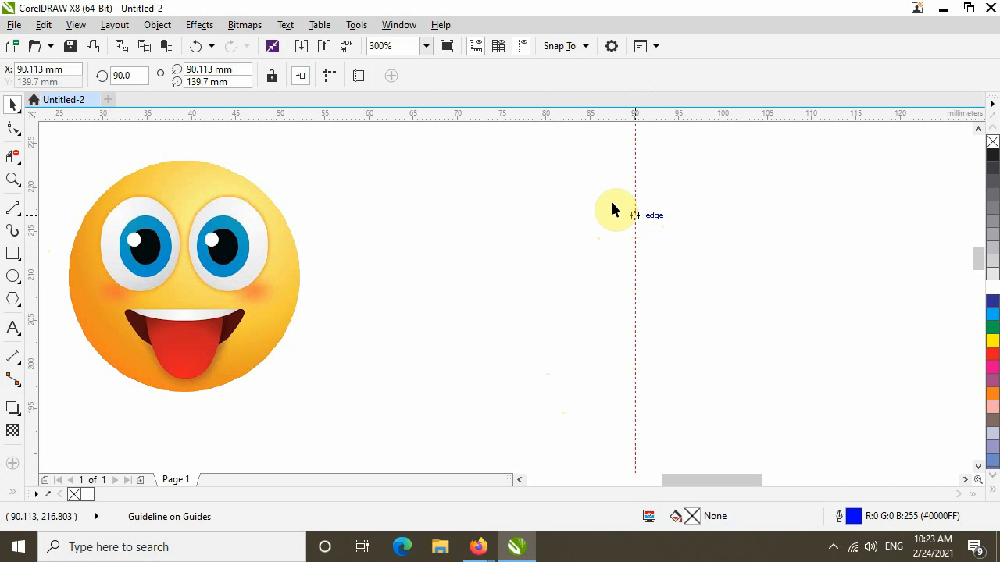
{"action": "left_click_drag", "start_coordinate": [565, 116], "coordinate": [574, 276]}
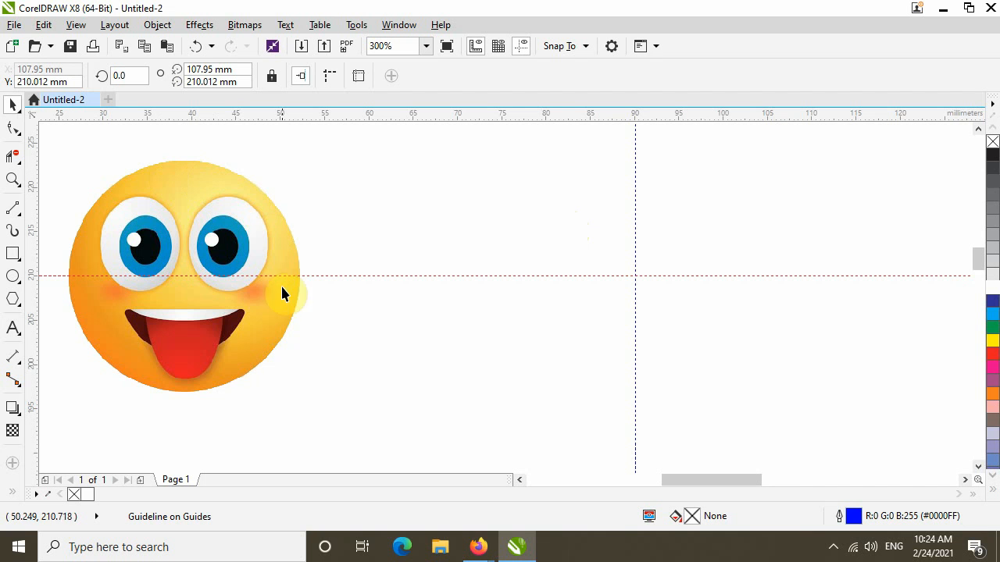
{"action": "left_click", "coordinate": [13, 276]}
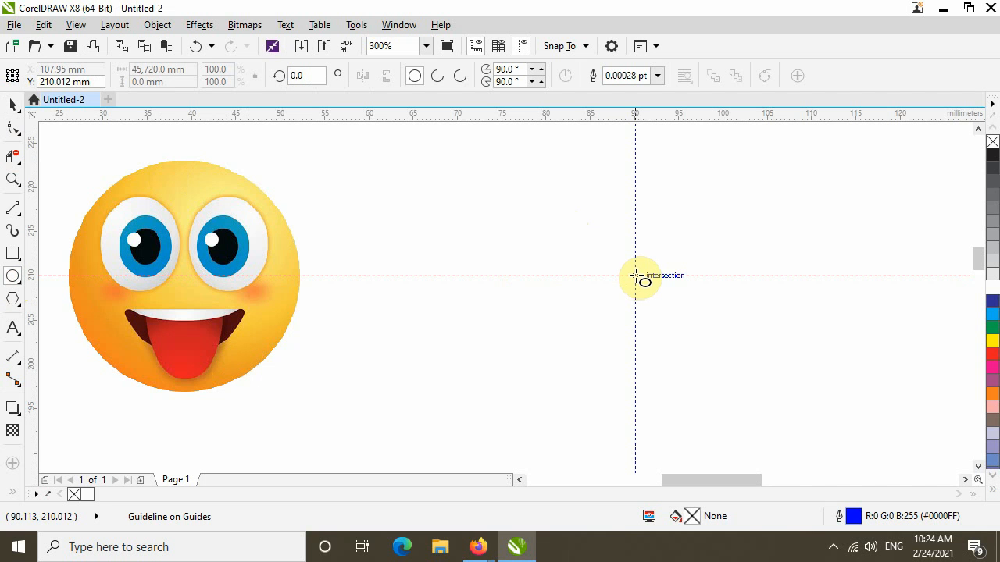
{"action": "left_click_drag", "start_coordinate": [635, 276], "coordinate": [736, 223]}
Step: Set the circle's width and height to 26 mm
{"action": "left_click", "coordinate": [169, 68]}
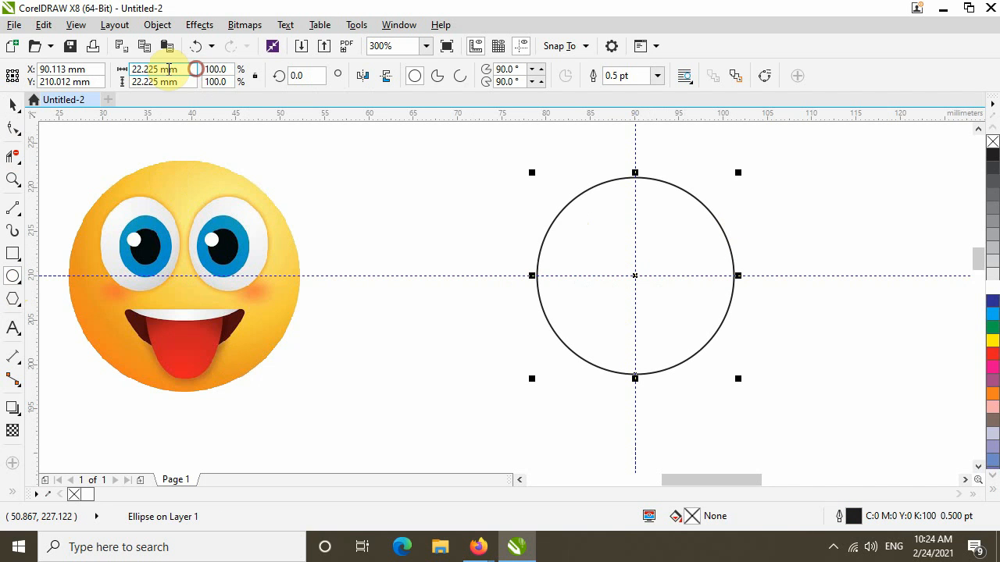
{"action": "left_click_drag", "start_coordinate": [169, 69], "coordinate": [89, 62]}
{"action": "type", "text": "26"}
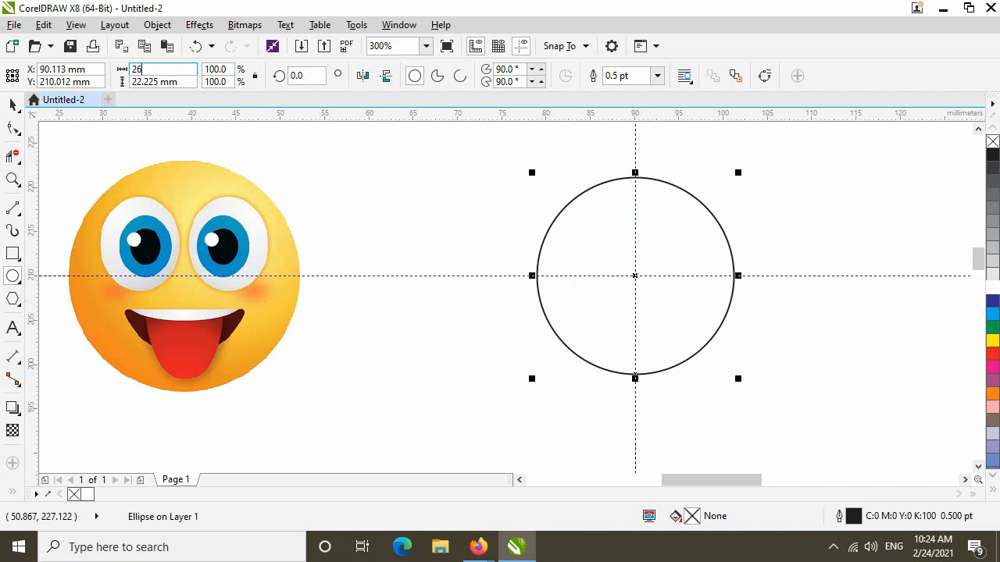
{"action": "key", "text": "Tab"}
{"action": "type", "text": "26"}
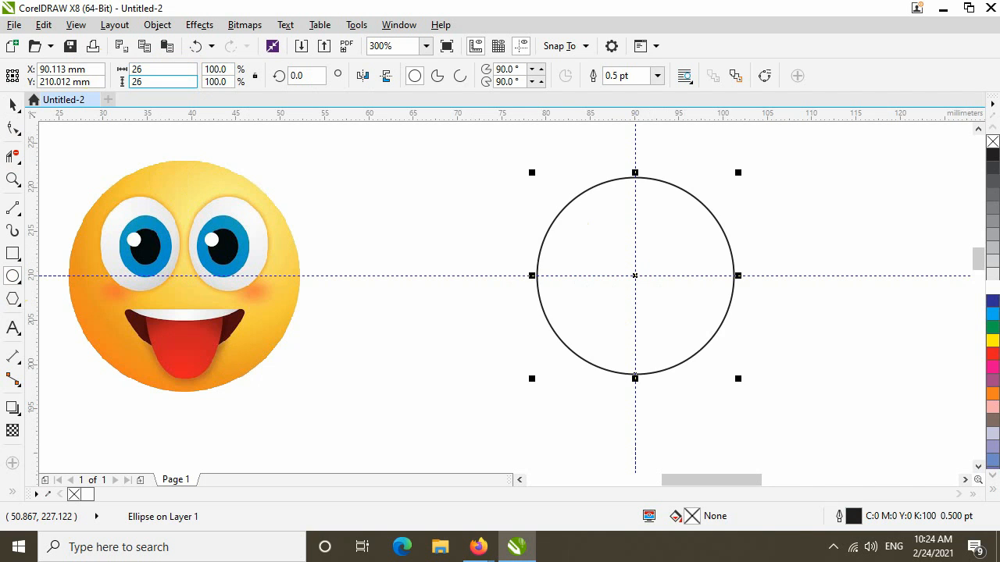
{"action": "key", "text": "Return"}
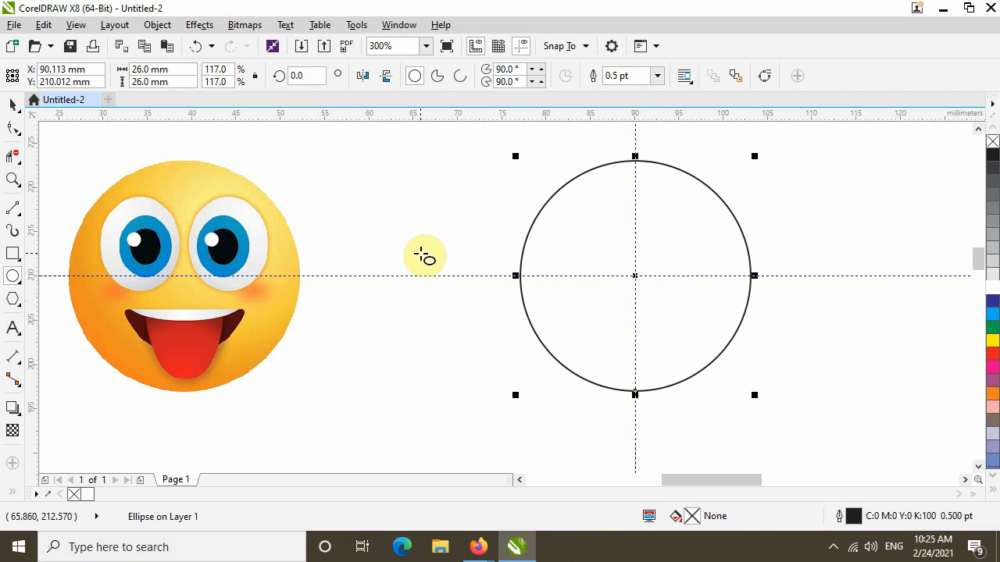
Step: Draw an ellipse between the emoji image and the large circle and size it to 9 mm wide by 10.5 mm high
{"action": "left_click_drag", "start_coordinate": [409, 241], "coordinate": [468, 308]}
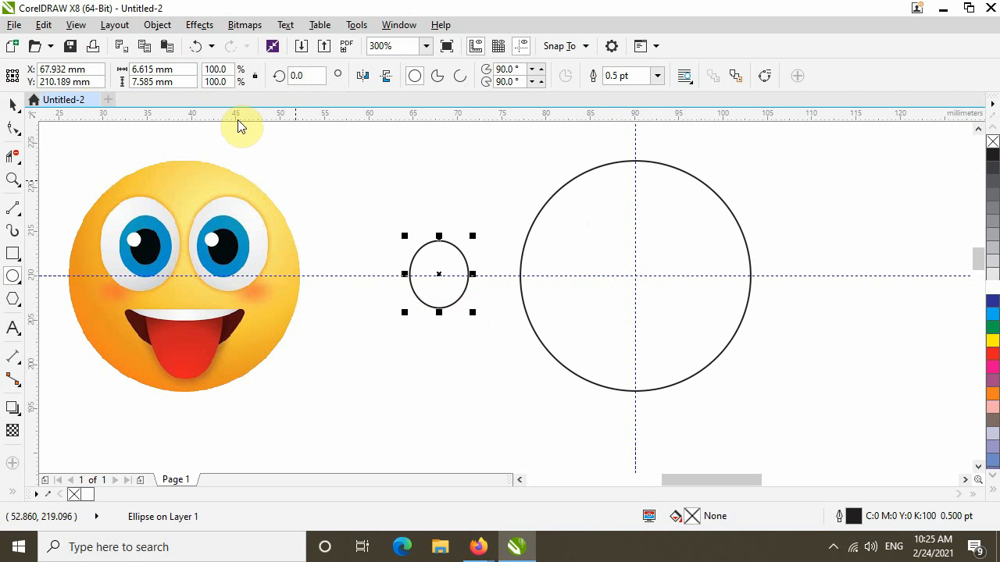
{"action": "left_click_drag", "start_coordinate": [190, 68], "coordinate": [94, 67]}
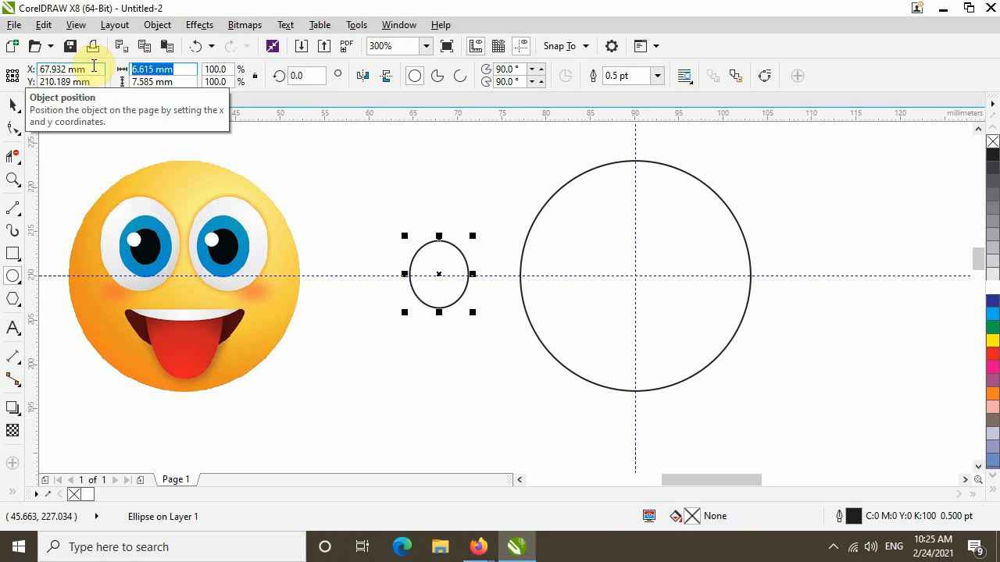
{"action": "type", "text": "9"}
{"action": "key", "text": "Tab"}
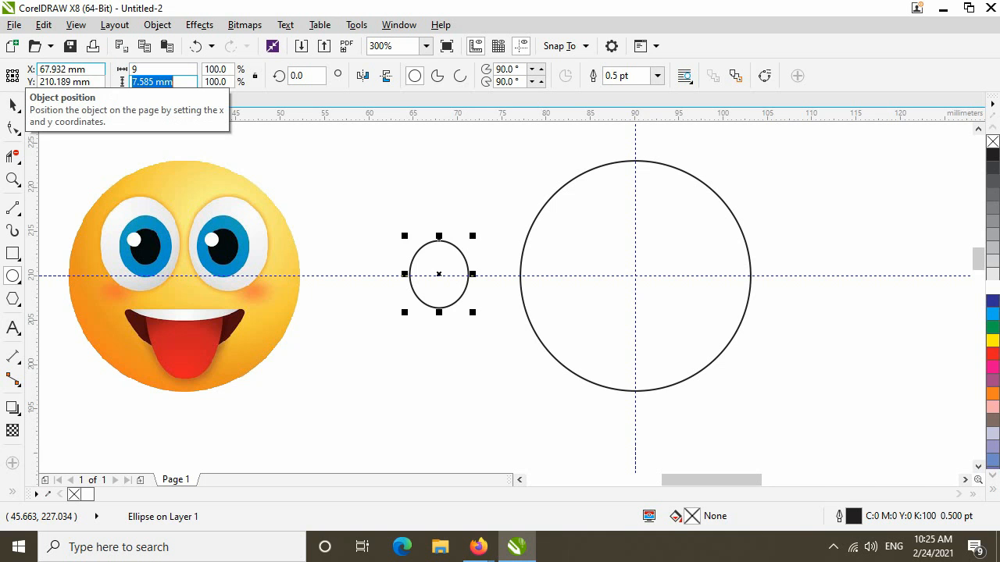
{"action": "type", "text": "10.5"}
{"action": "key", "text": "Return"}
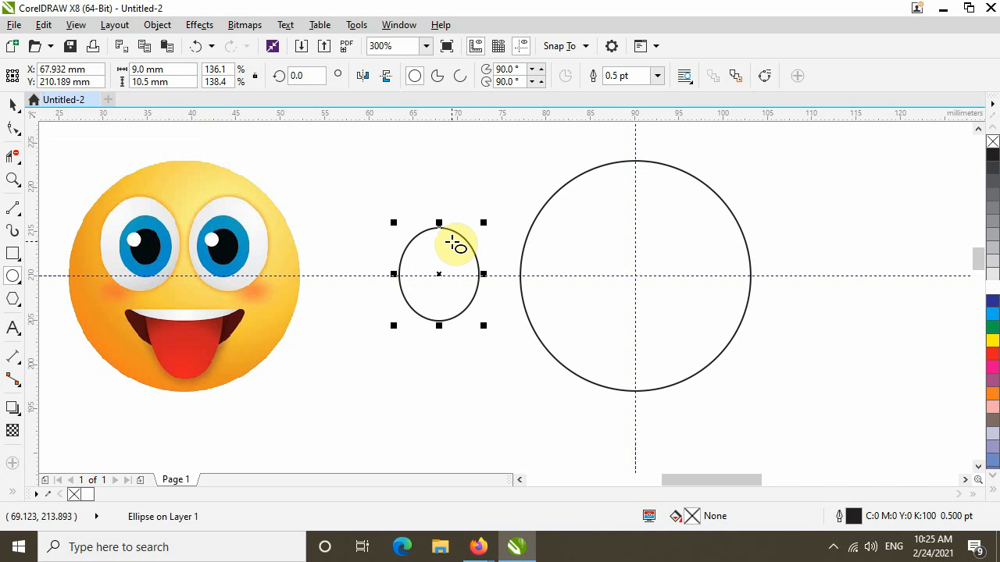
Step: Duplicate the 9 × 10.5 mm ellipse and resize the copy to 6 mm wide by 7 mm high
{"action": "key", "text": "ctrl+d"}
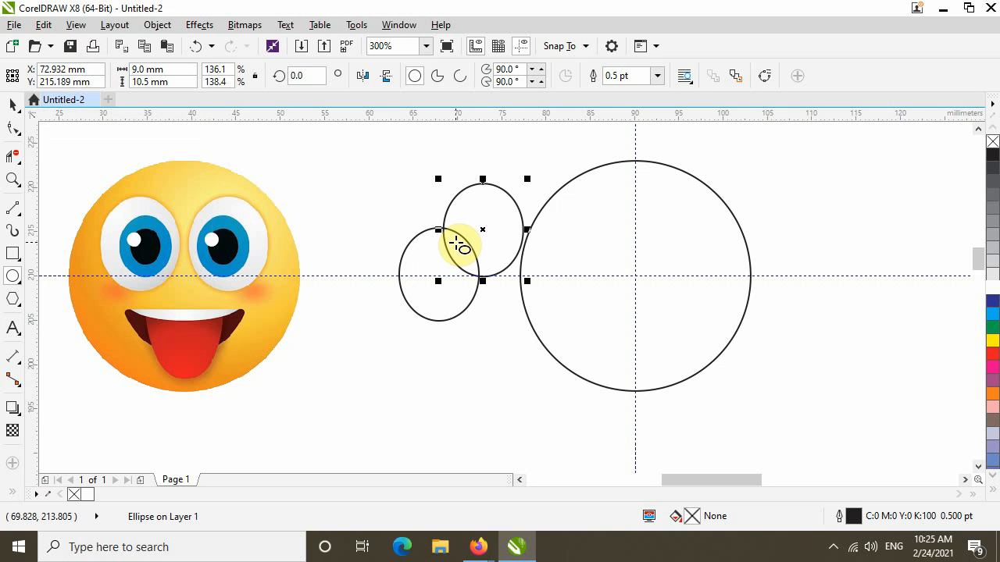
{"action": "left_click", "coordinate": [184, 69]}
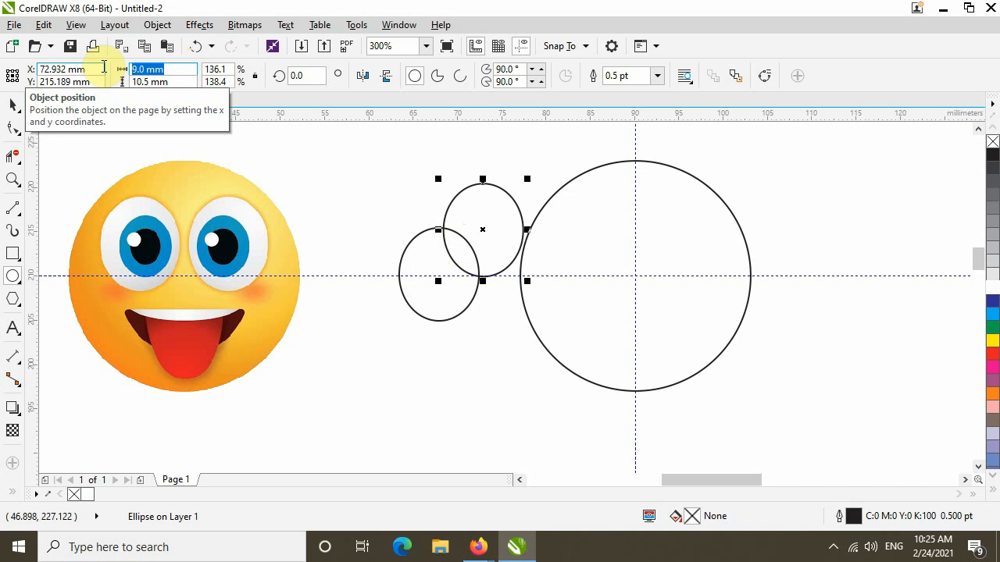
{"action": "type", "text": "6"}
{"action": "key", "text": "Tab"}
{"action": "type", "text": "6"}
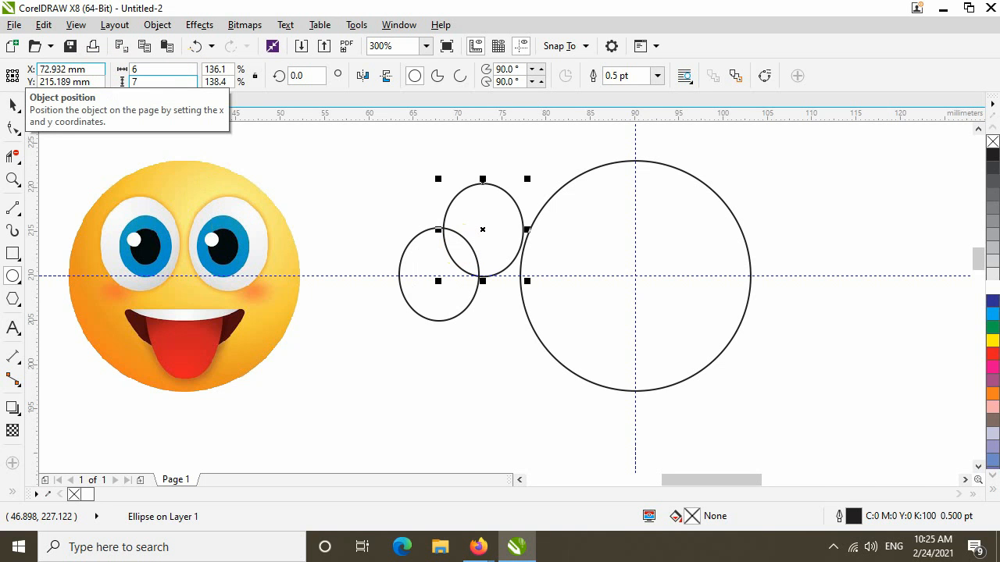
{"action": "key", "text": "Return"}
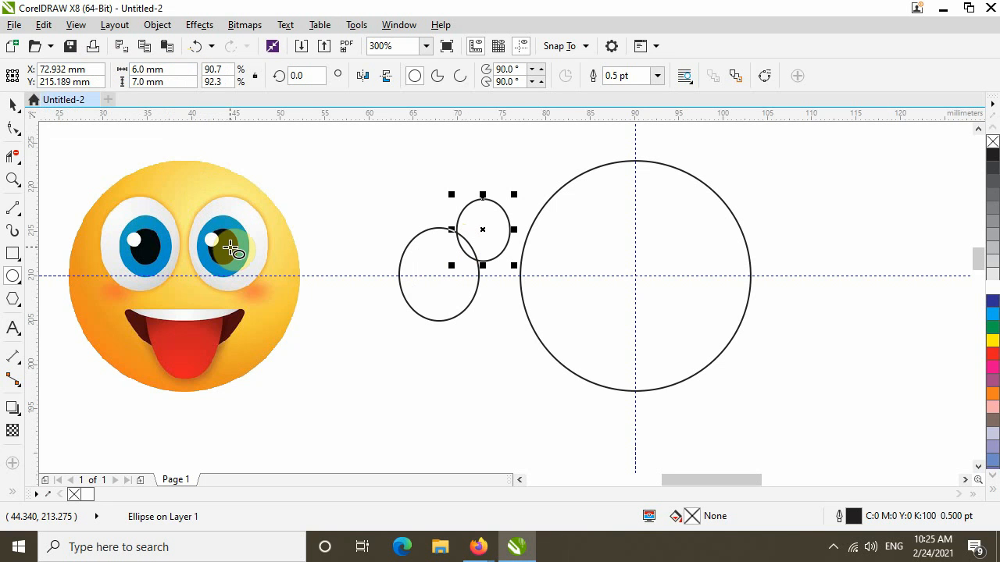
Step: Duplicate the 6 × 7 mm ellipse and resize the copy to 3.5 mm wide by 4 mm high
{"action": "key", "text": "ctrl+d"}
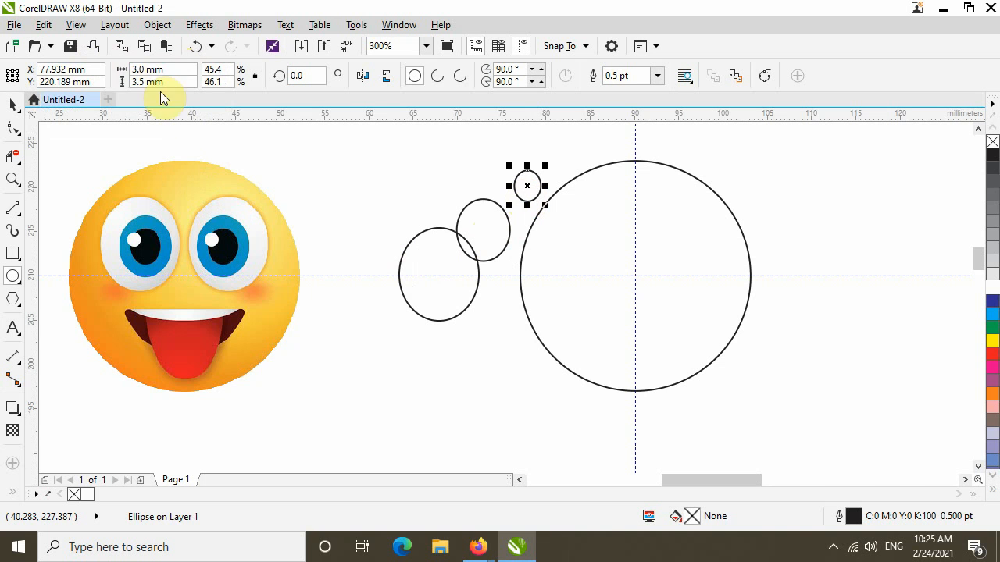
{"action": "left_click_drag", "start_coordinate": [179, 72], "coordinate": [116, 72]}
{"action": "type", "text": "3.5"}
{"action": "key", "text": "Tab"}
{"action": "type", "text": "4"}
{"action": "key", "text": "Return"}
Step: Duplicate the 3.5 × 4 mm ellipse, move the copy below the largest eye ellipse and resize it to 1.5 × 1.5 mm
{"action": "left_click", "coordinate": [12, 104]}
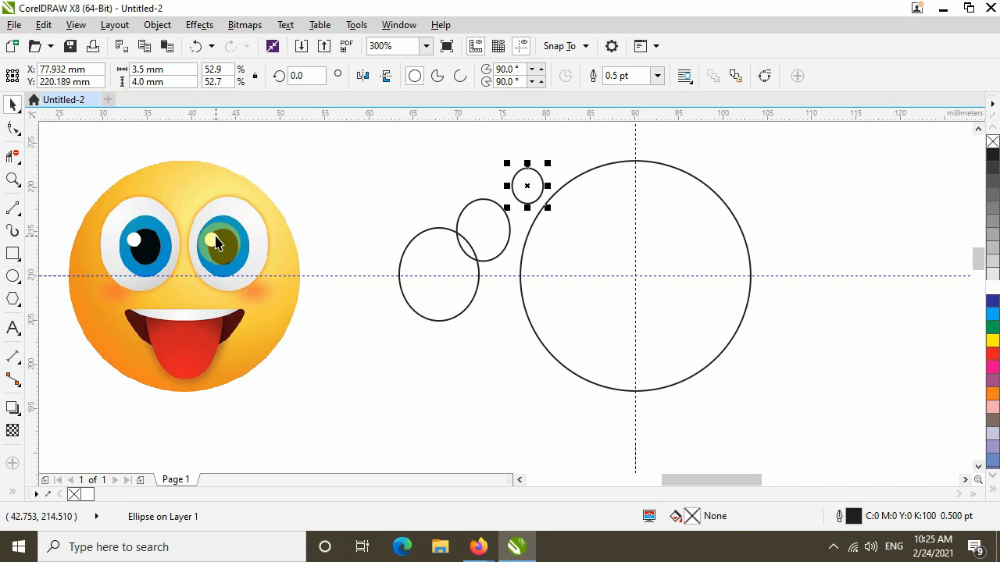
{"action": "left_click", "coordinate": [577, 204]}
{"action": "left_click", "coordinate": [542, 194]}
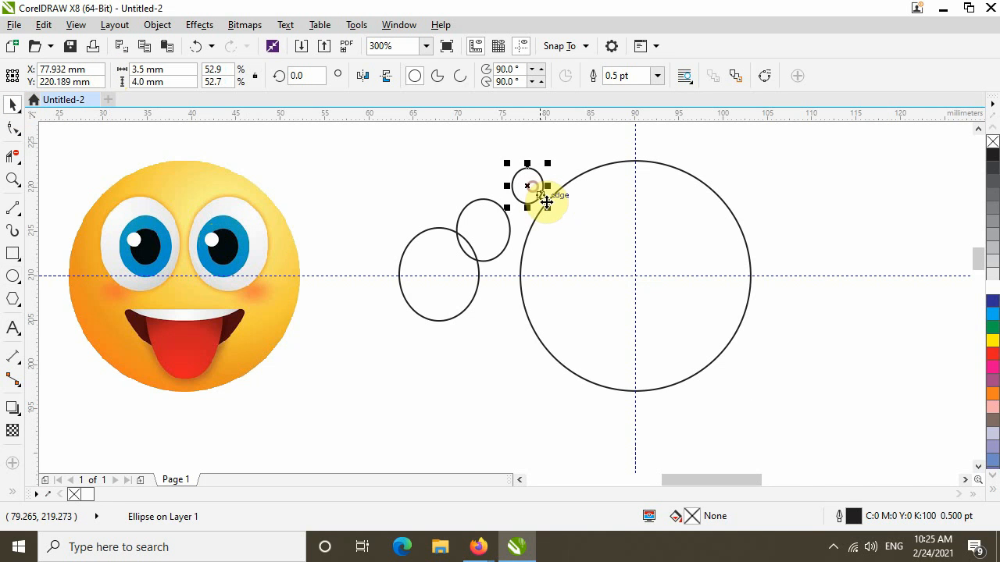
{"action": "key", "text": "ctrl+d"}
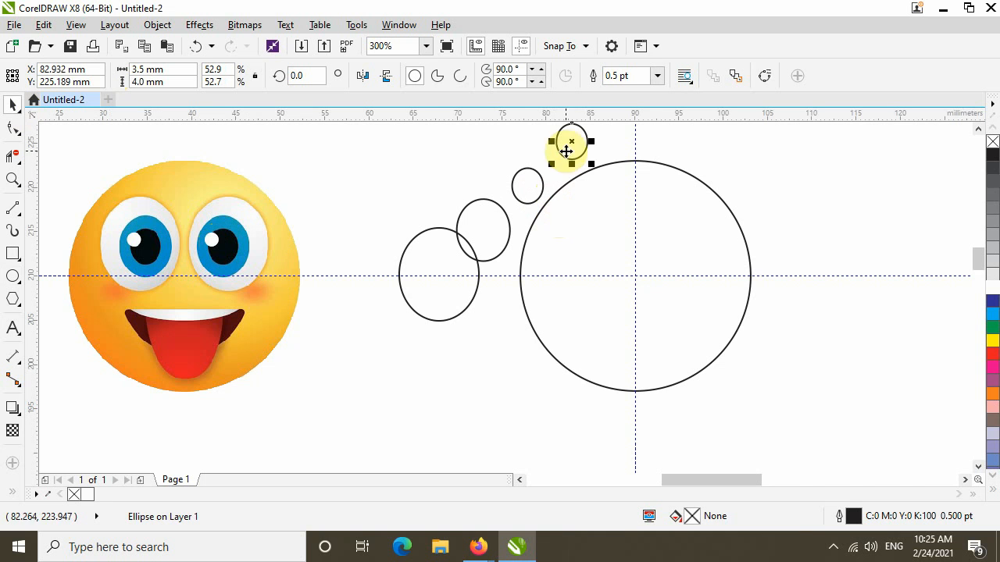
{"action": "left_click_drag", "start_coordinate": [567, 144], "coordinate": [471, 347]}
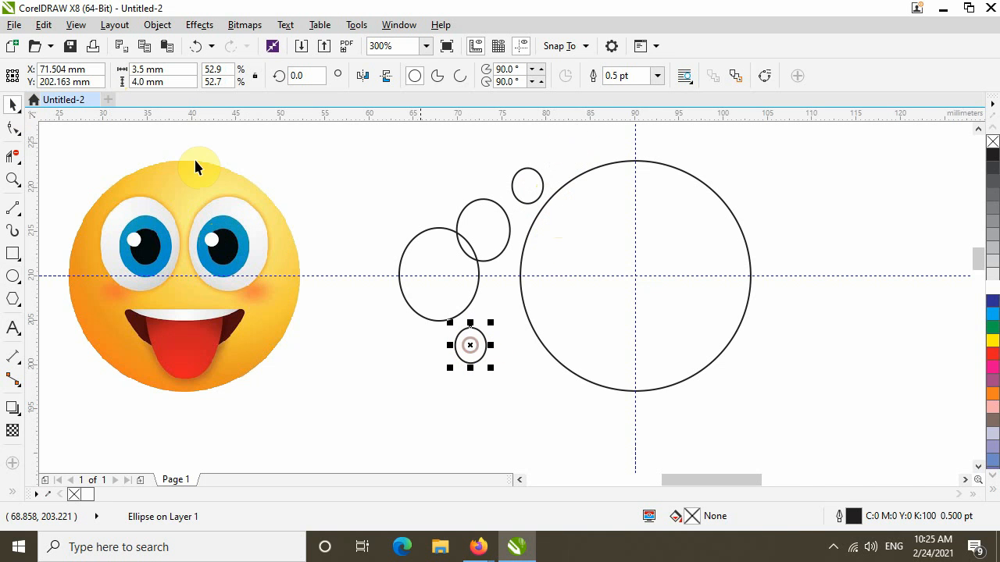
{"action": "left_click", "coordinate": [174, 69]}
{"action": "type", "text": "1"}
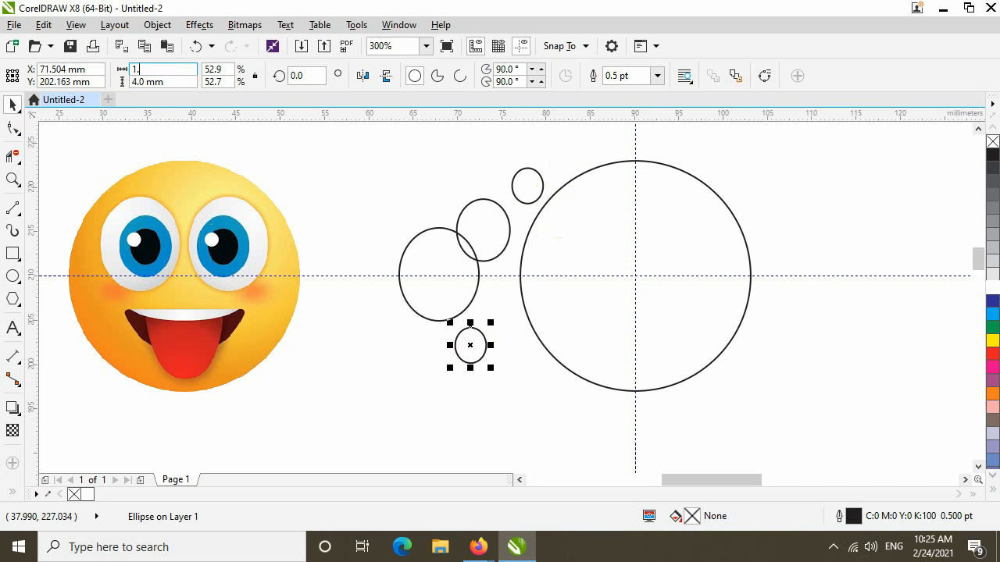
{"action": "type", "text": ".5"}
{"action": "key", "text": "Tab"}
{"action": "type", "text": "1"}
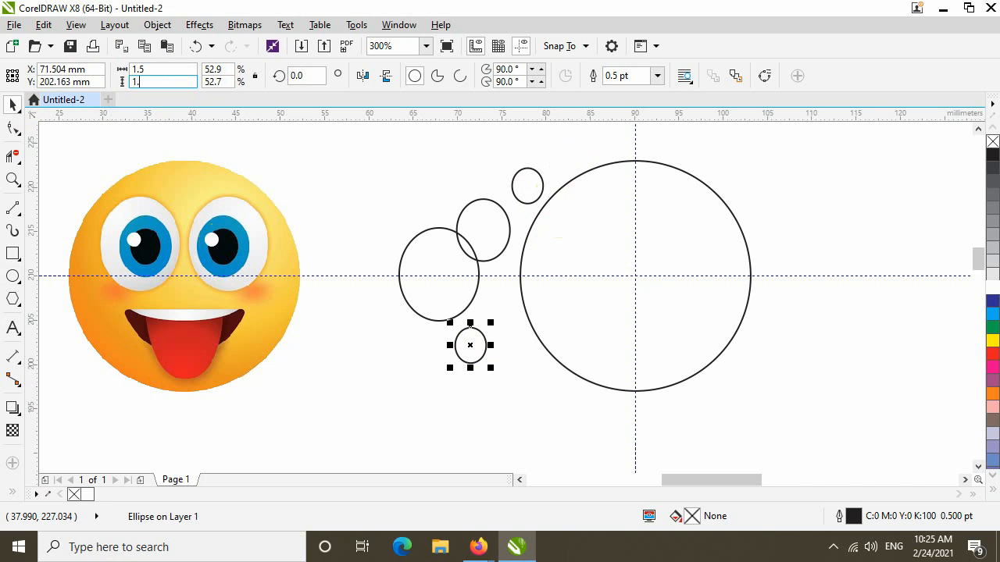
{"action": "type", "text": ".5"}
{"action": "key", "text": "Return"}
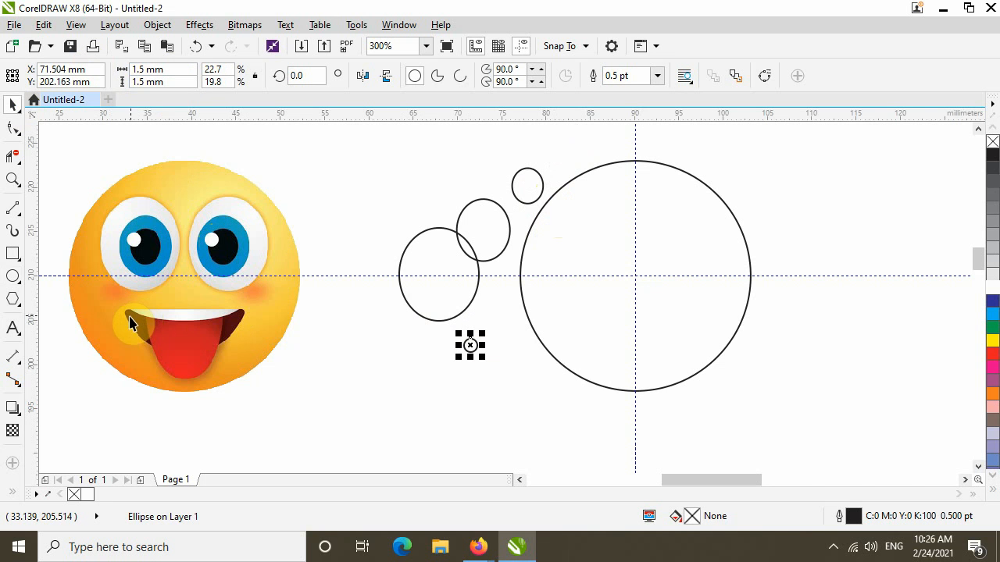
Step: Draw an ellipse to the lower right of the large circle and size it to 14 mm wide by 13 mm high
{"action": "left_click", "coordinate": [17, 280]}
{"action": "left_click_drag", "start_coordinate": [748, 348], "coordinate": [859, 448]}
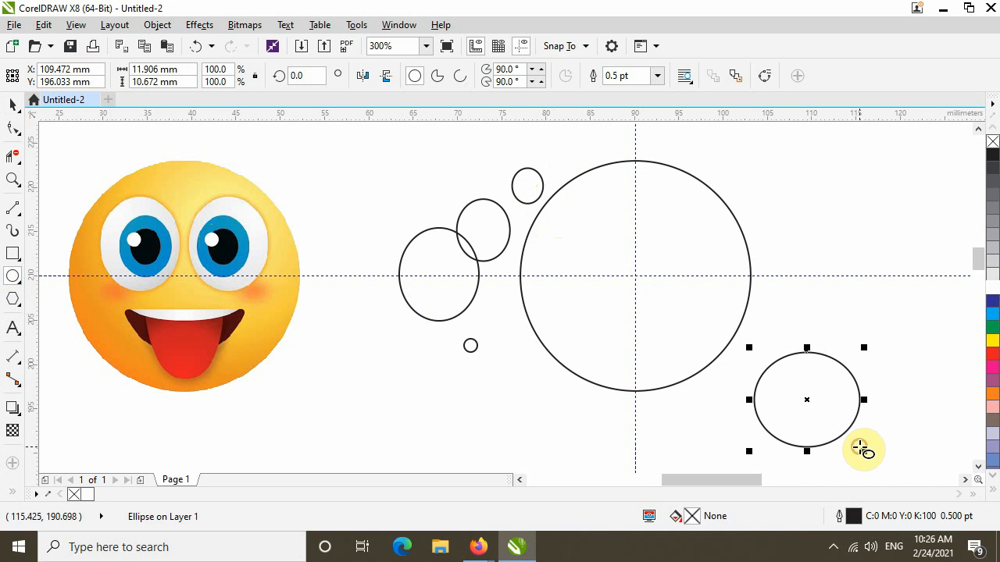
{"action": "left_click", "coordinate": [190, 69]}
{"action": "type", "text": "14"}
{"action": "key", "text": "Tab"}
{"action": "type", "text": "1"}
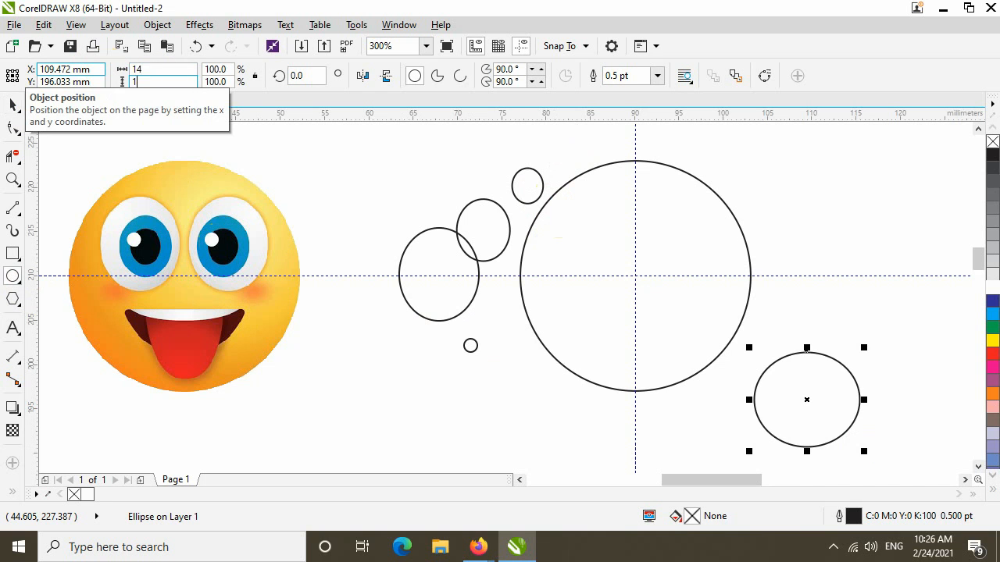
{"action": "type", "text": "3"}
{"action": "key", "text": "Return"}
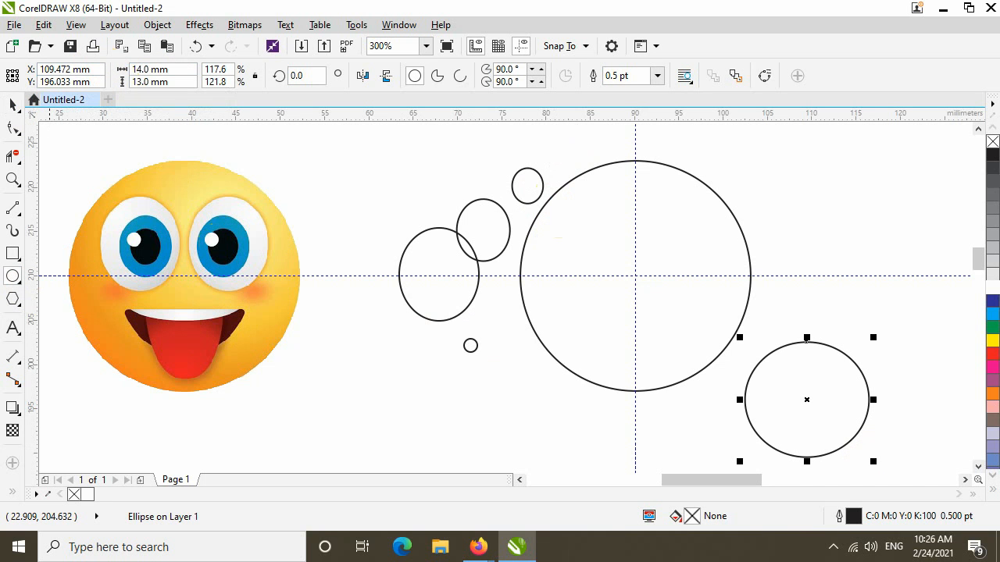
Step: Draw another ellipse to the right of the large circle and size it to 8.5 mm wide by 15 mm high
{"action": "left_click_drag", "start_coordinate": [789, 203], "coordinate": [879, 307]}
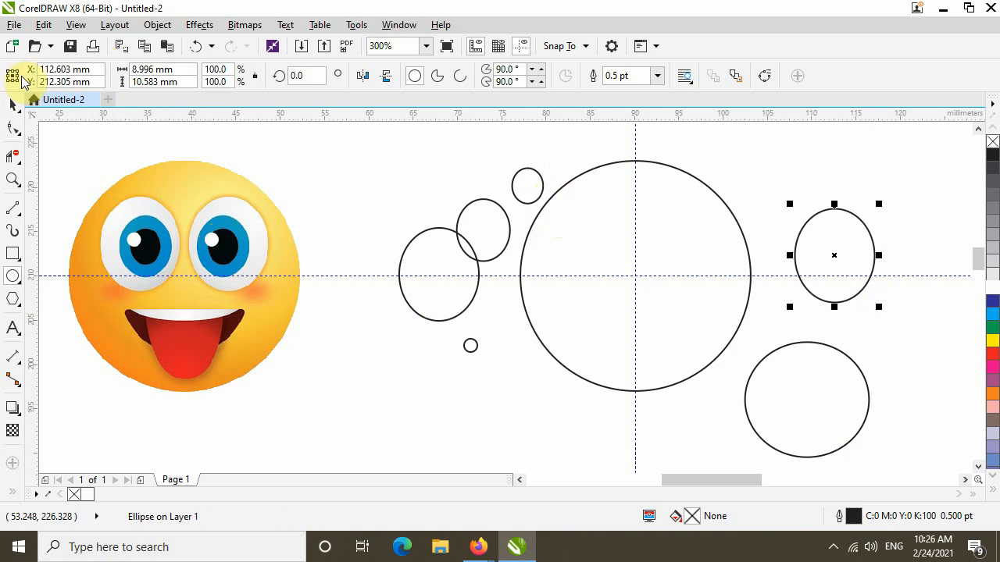
{"action": "left_click", "coordinate": [187, 69]}
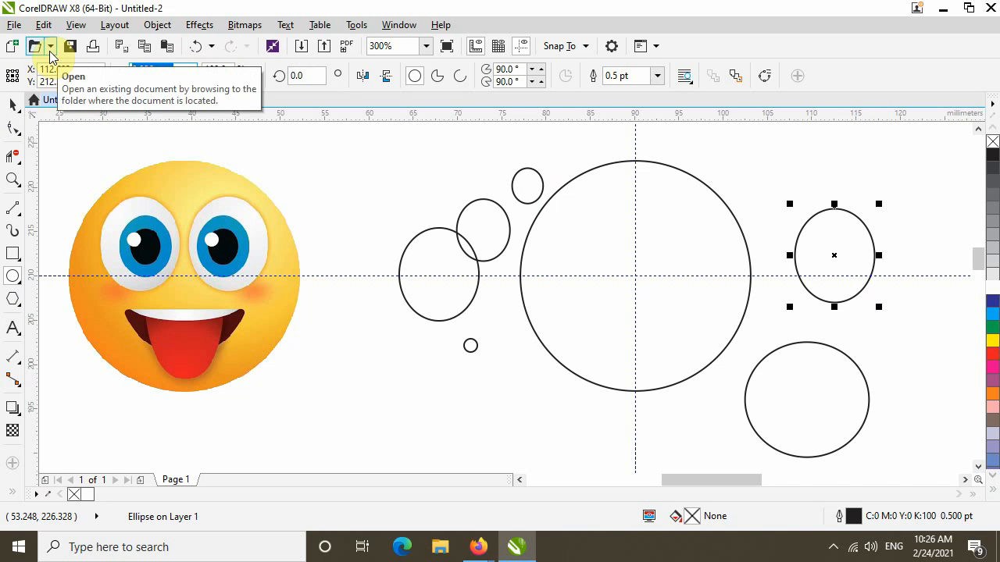
{"action": "left_click", "coordinate": [49, 51]}
{"action": "key", "text": "Return"}
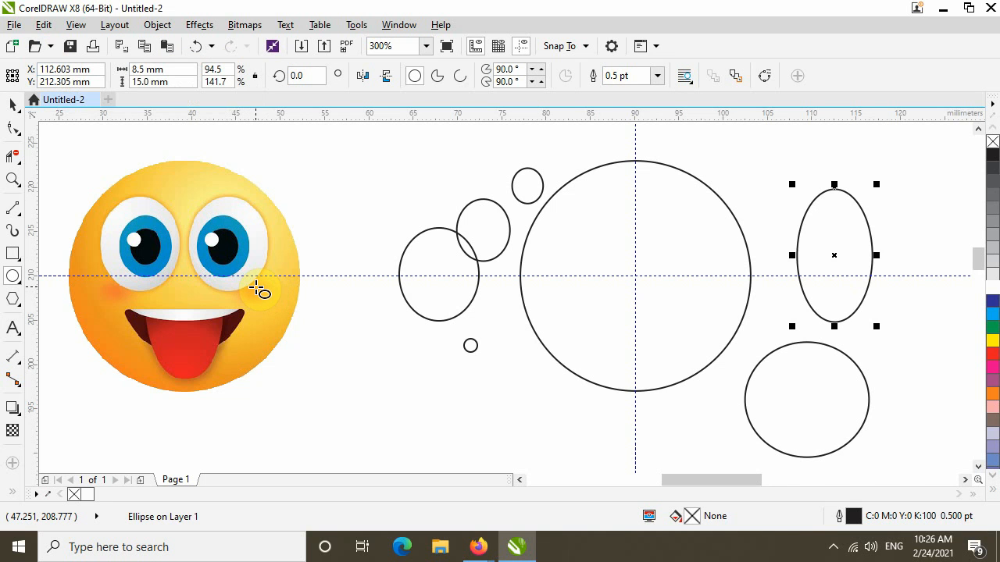
Step: Draw a small ellipse below and left of the eye ellipses and size it to 5 mm wide by 3 mm high
{"action": "left_click_drag", "start_coordinate": [358, 352], "coordinate": [399, 395]}
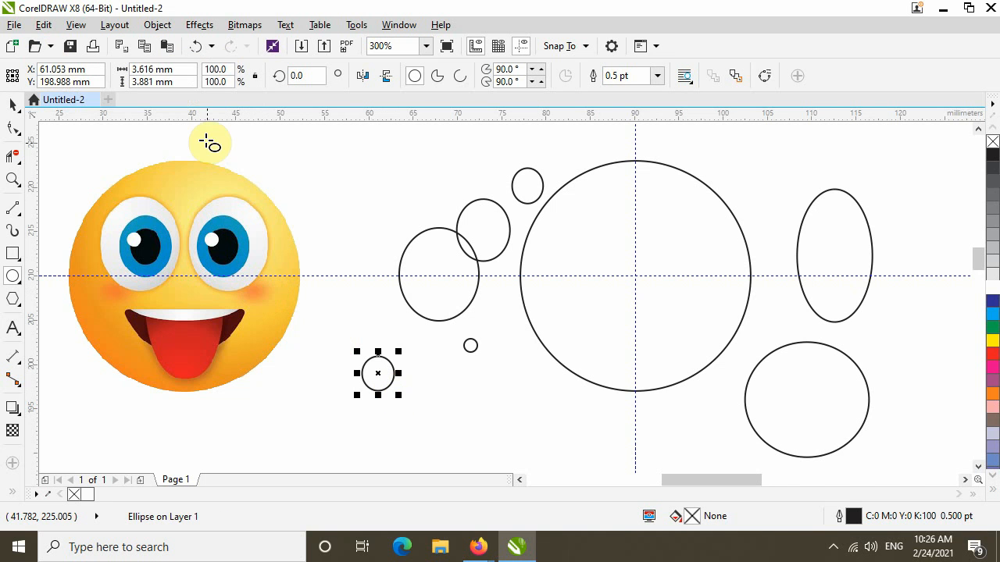
{"action": "left_click", "coordinate": [190, 70]}
{"action": "type", "text": "5"}
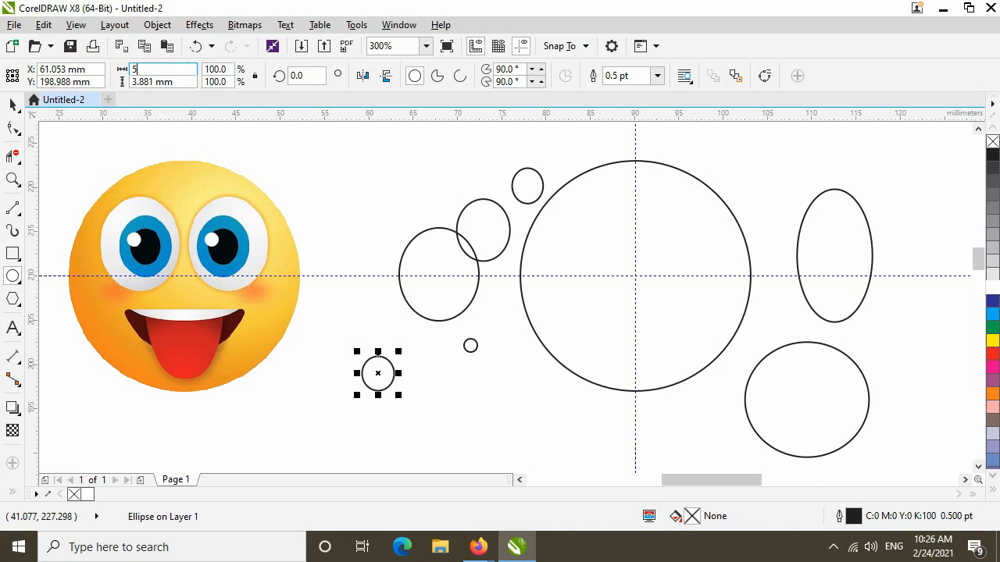
{"action": "key", "text": "Tab"}
{"action": "type", "text": "3"}
{"action": "key", "text": "Return"}
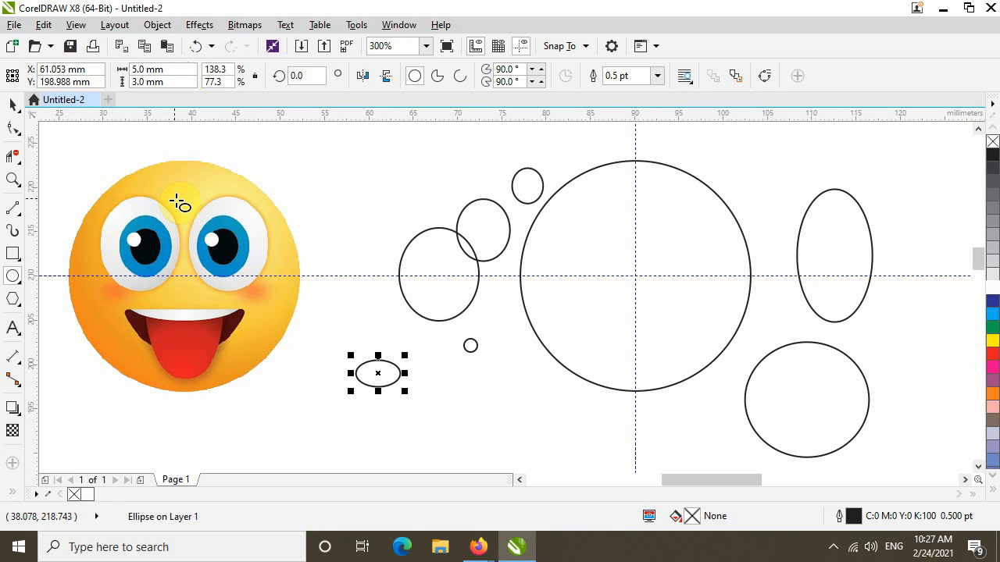
Step: Move the 9 × 10.5 mm ellipse up and left into free space and centre the 6 × 7 mm ellipse inside it
{"action": "left_click", "coordinate": [12, 104]}
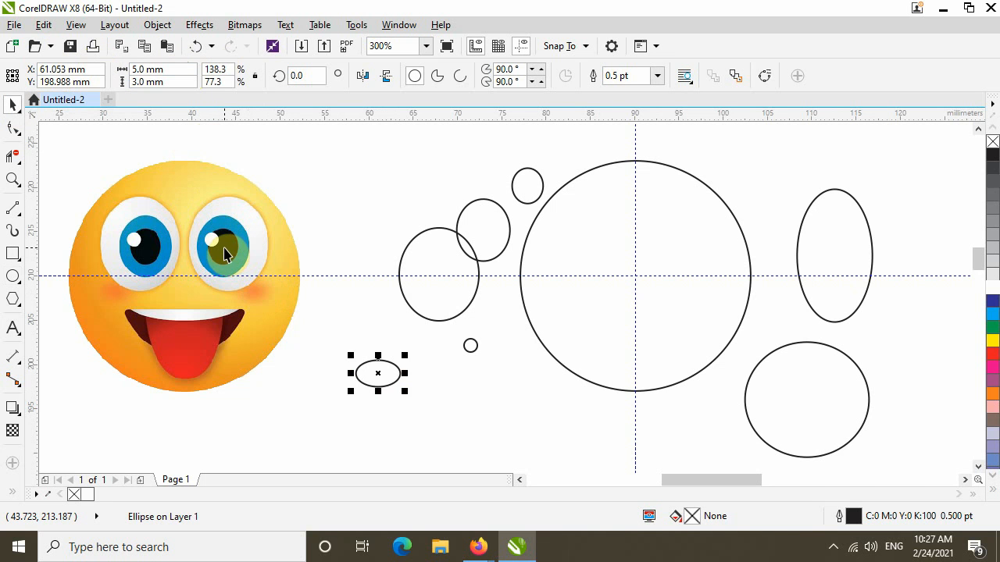
{"action": "left_click", "coordinate": [437, 262]}
{"action": "left_click_drag", "start_coordinate": [437, 264], "coordinate": [389, 195]}
{"action": "left_click", "coordinate": [492, 235]}
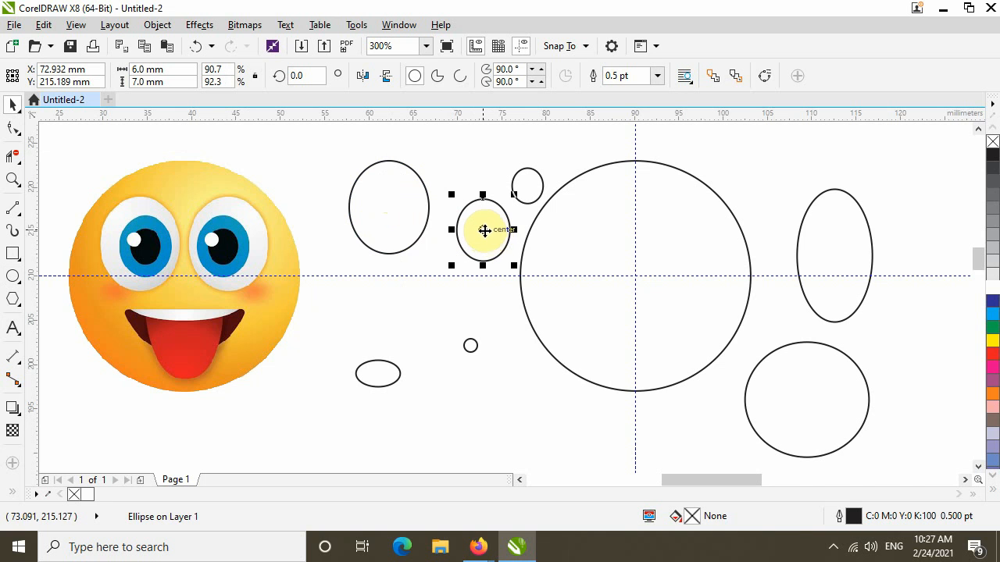
{"action": "left_click_drag", "start_coordinate": [482, 229], "coordinate": [389, 213]}
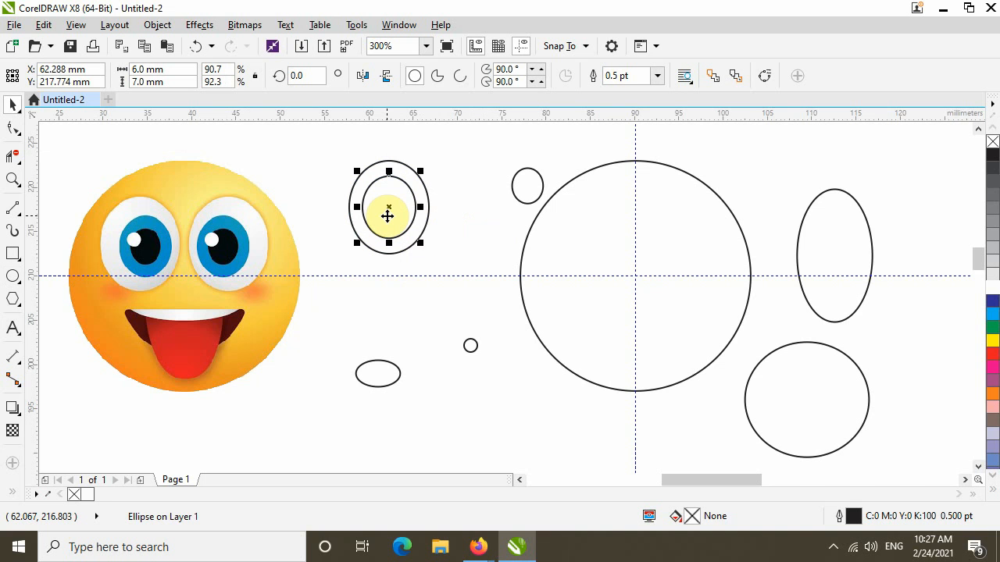
Step: Nudge the 6 × 7 mm ellipse 0.5 mm to the left inside the 9 × 10.5 mm ellipse
{"action": "key", "text": "Left"}
{"action": "key", "text": "Left"}
{"action": "key", "text": "Left"}
{"action": "key", "text": "Left"}
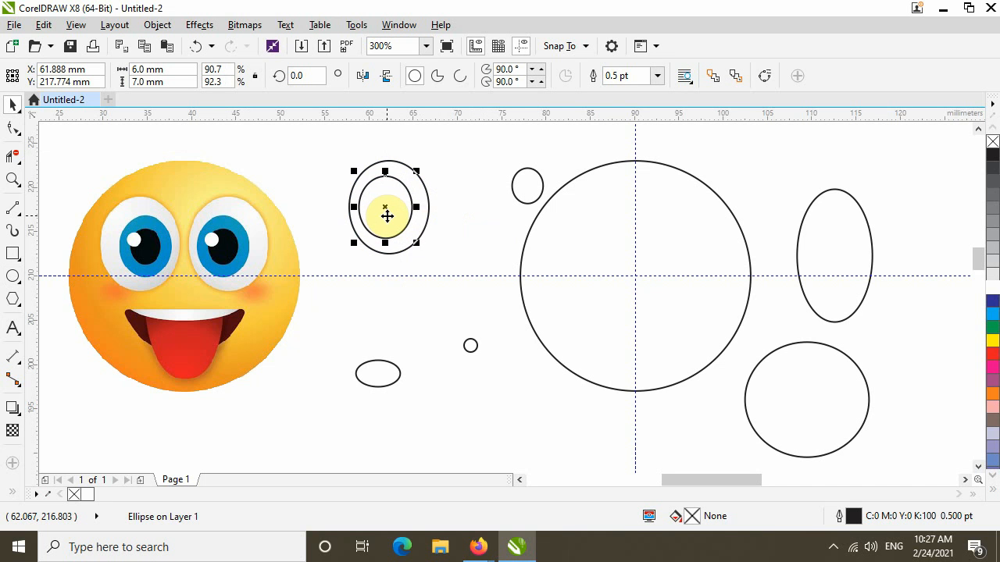
{"action": "key", "text": "Left"}
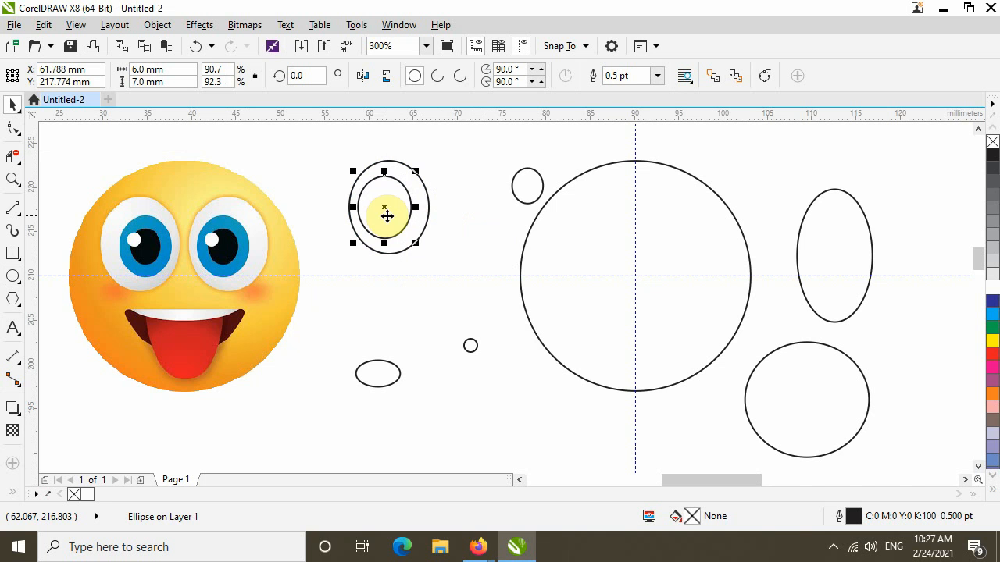
Step: Move the 3.5 × 4 mm ellipse onto the centre of the 6 × 7 mm ellipse as the pupil
{"action": "left_click", "coordinate": [527, 187]}
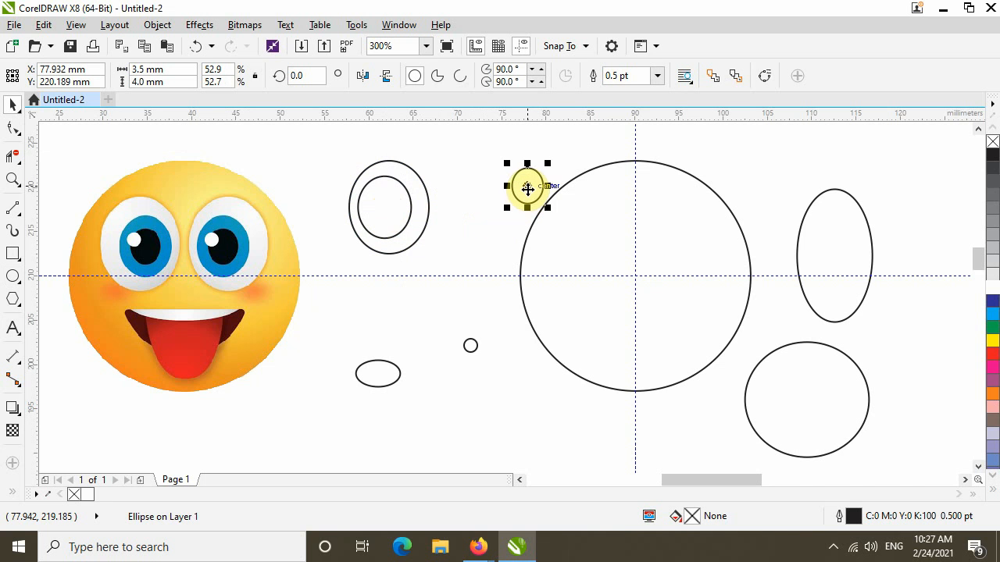
{"action": "left_click_drag", "start_coordinate": [528, 189], "coordinate": [384, 207]}
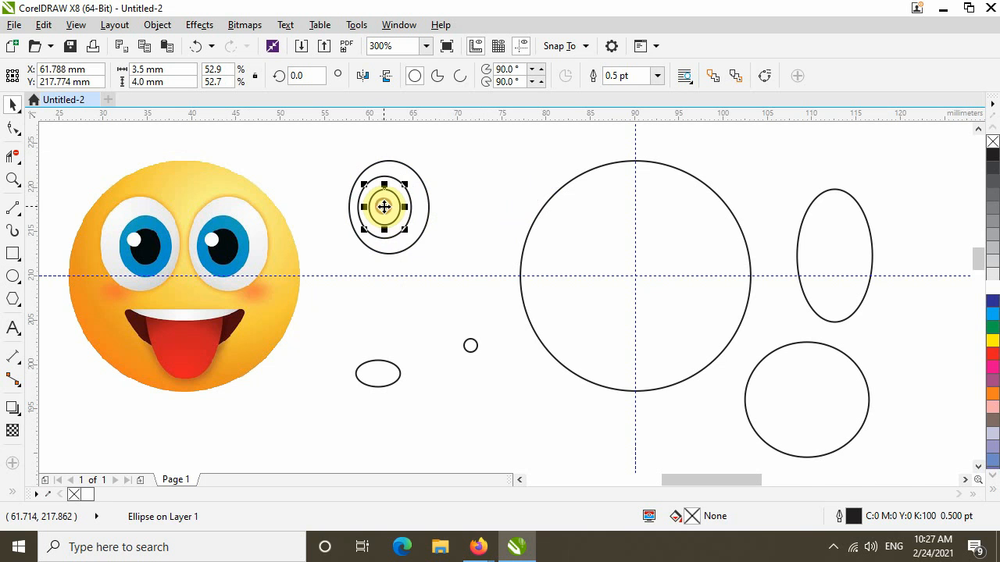
{"action": "left_click", "coordinate": [456, 235]}
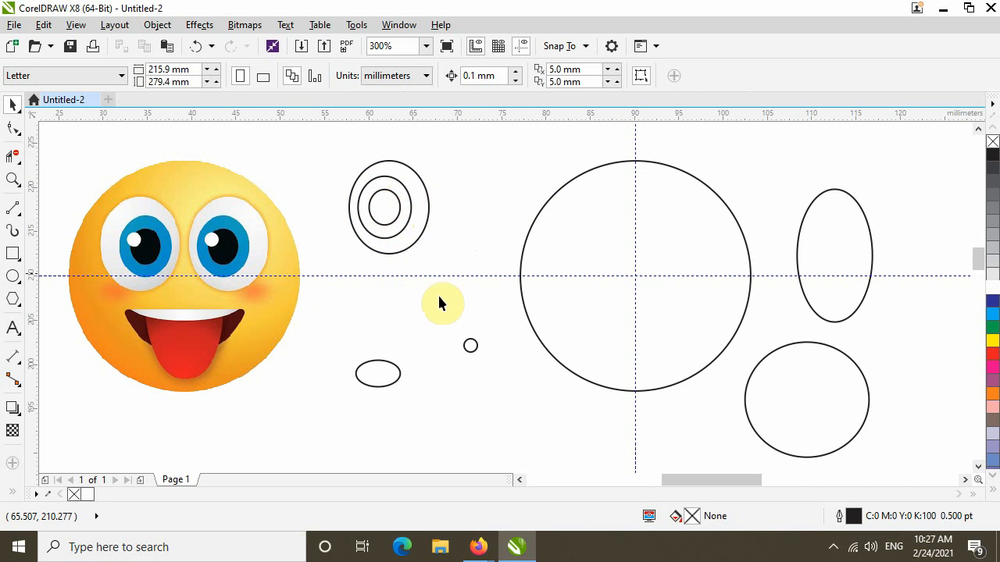
Step: Place the 1.5 mm circle on the upper left edge of the pupil ellipse as the eye highlight
{"action": "left_click", "coordinate": [470, 346]}
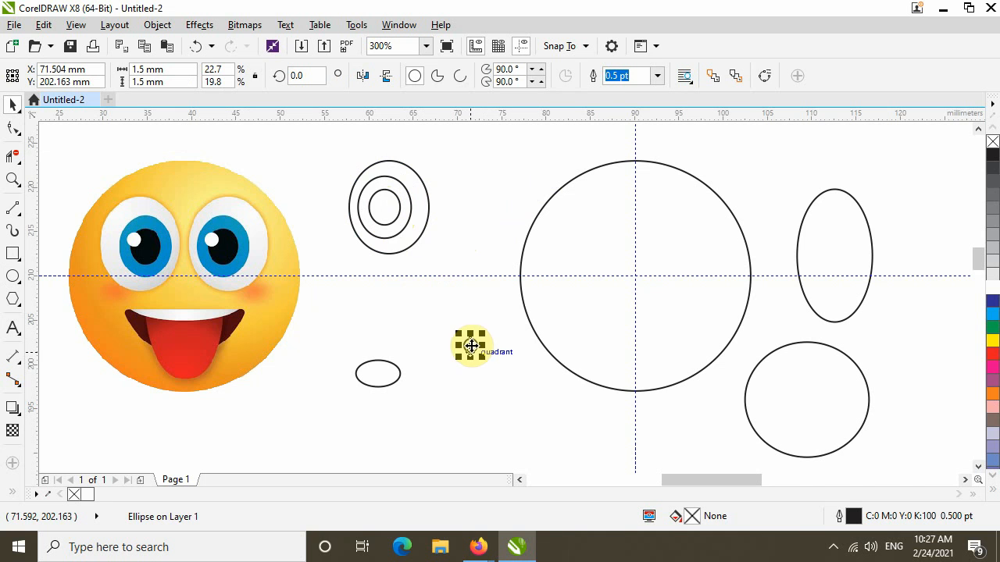
{"action": "left_click_drag", "start_coordinate": [470, 346], "coordinate": [370, 200]}
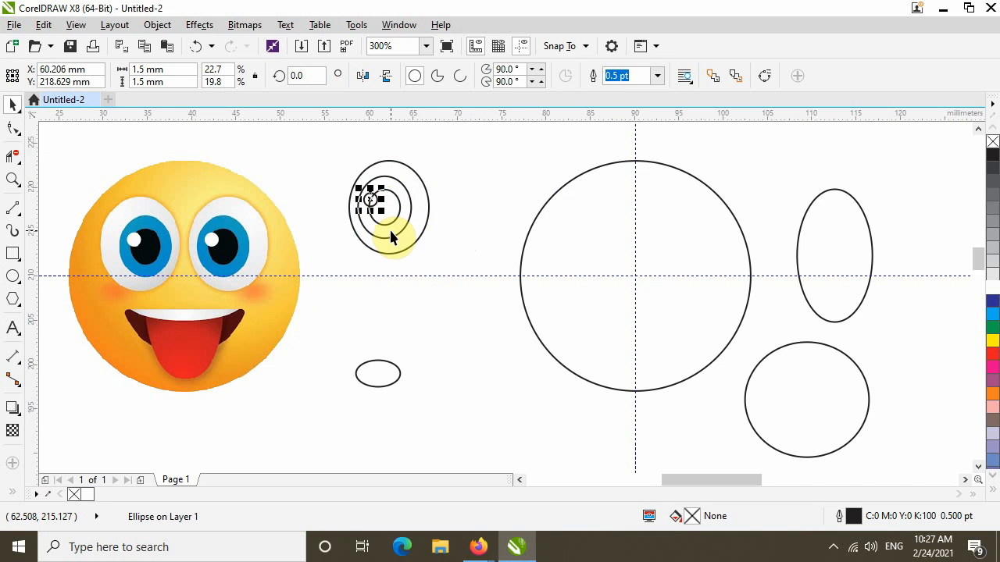
{"action": "key", "text": "Right"}
{"action": "key", "text": "Down"}
{"action": "key", "text": "Escape"}
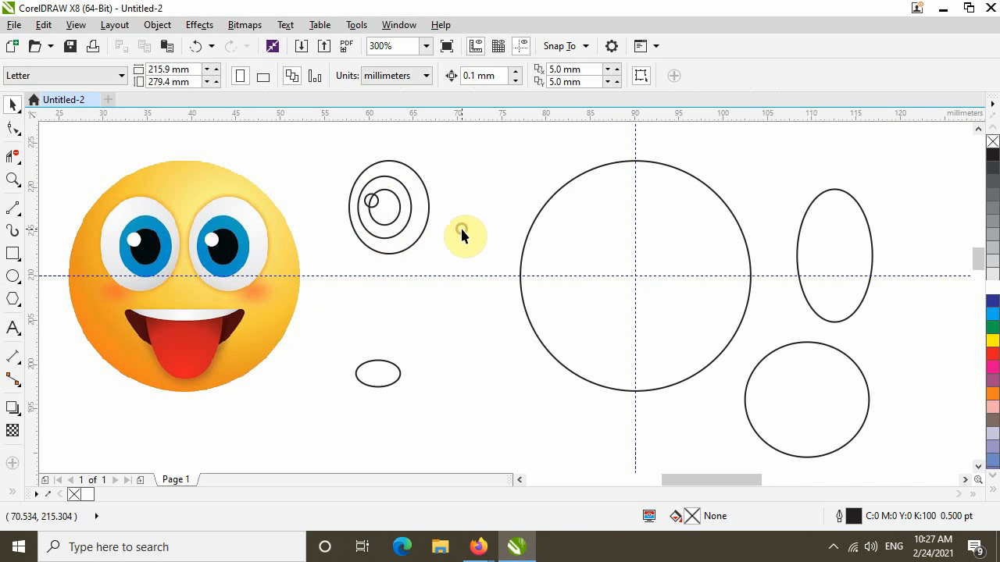
Step: Fill the outer eye ellipse with white and the 6 × 7 mm iris ellipse with the blue sampled from the reference emoji's iris
{"action": "left_click", "coordinate": [421, 194]}
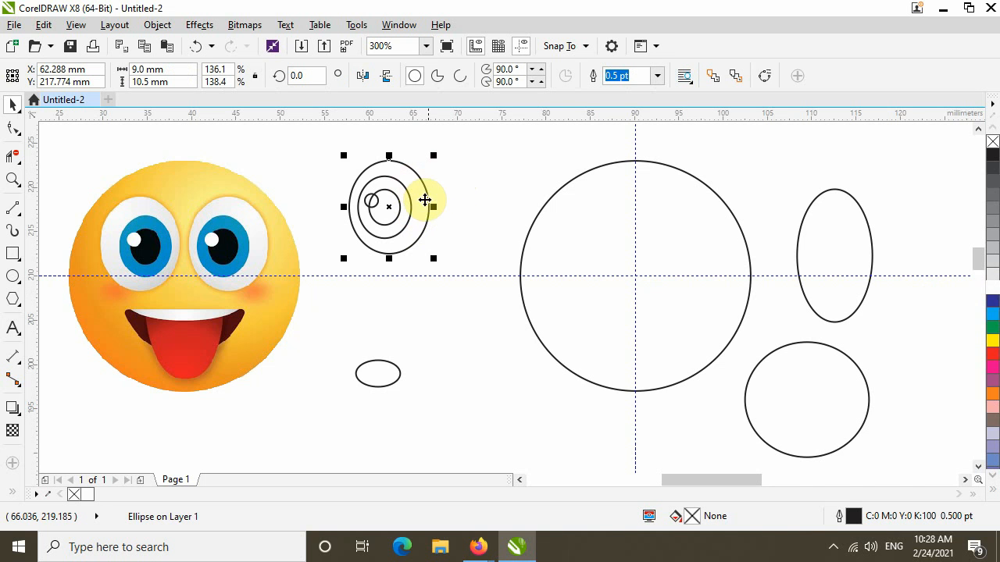
{"action": "left_click", "coordinate": [993, 289]}
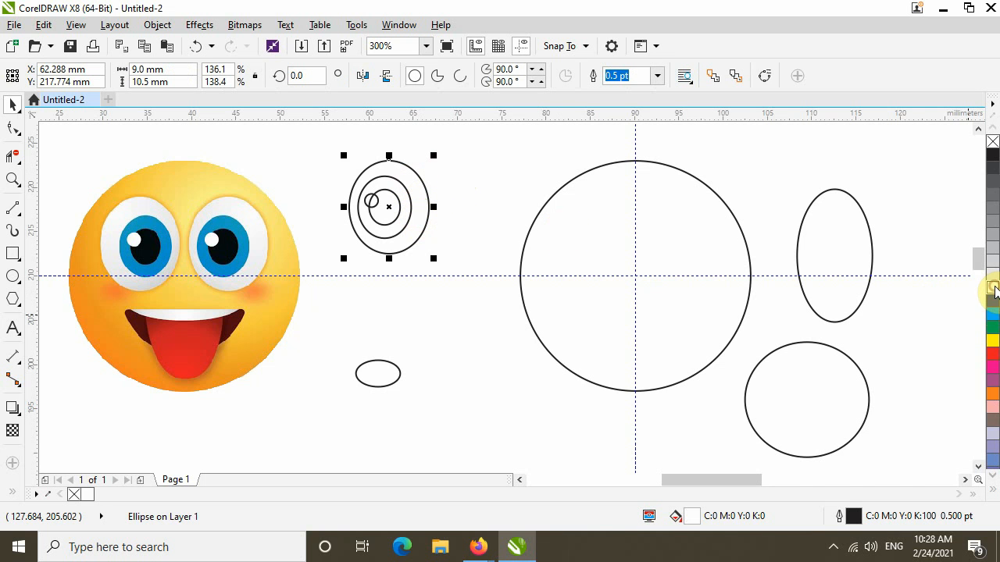
{"action": "left_click", "coordinate": [402, 206]}
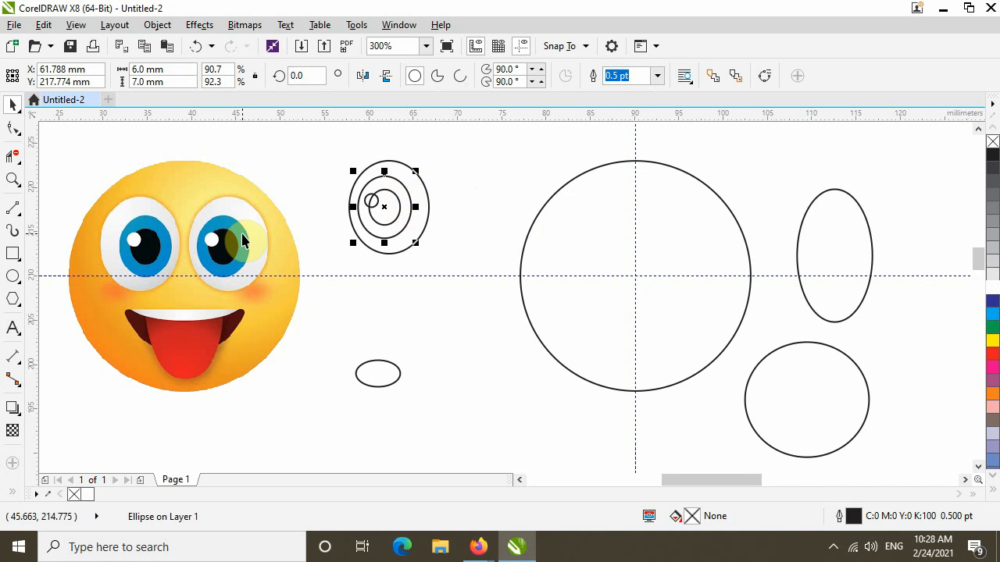
{"action": "left_click", "coordinate": [50, 495]}
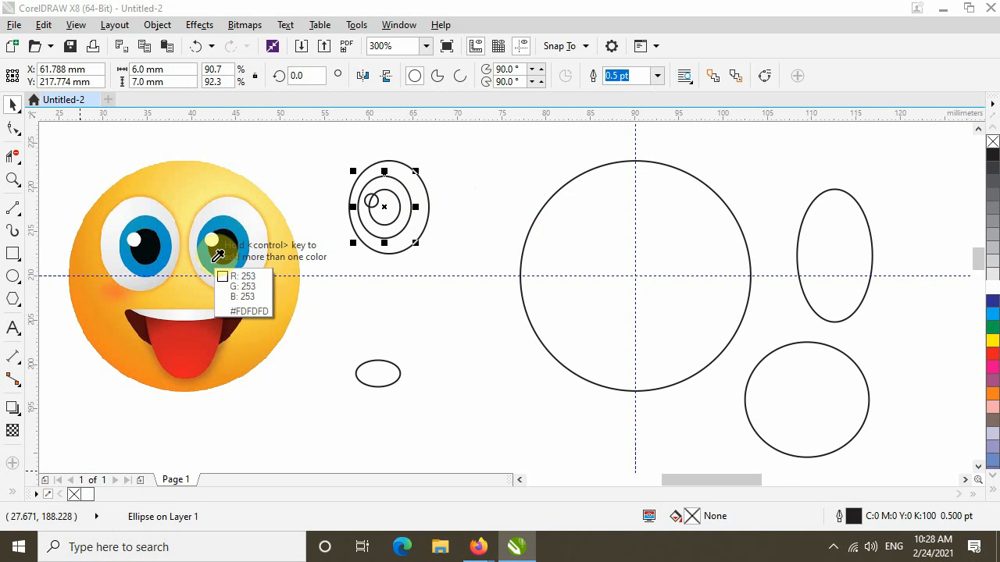
{"action": "left_click", "coordinate": [245, 228]}
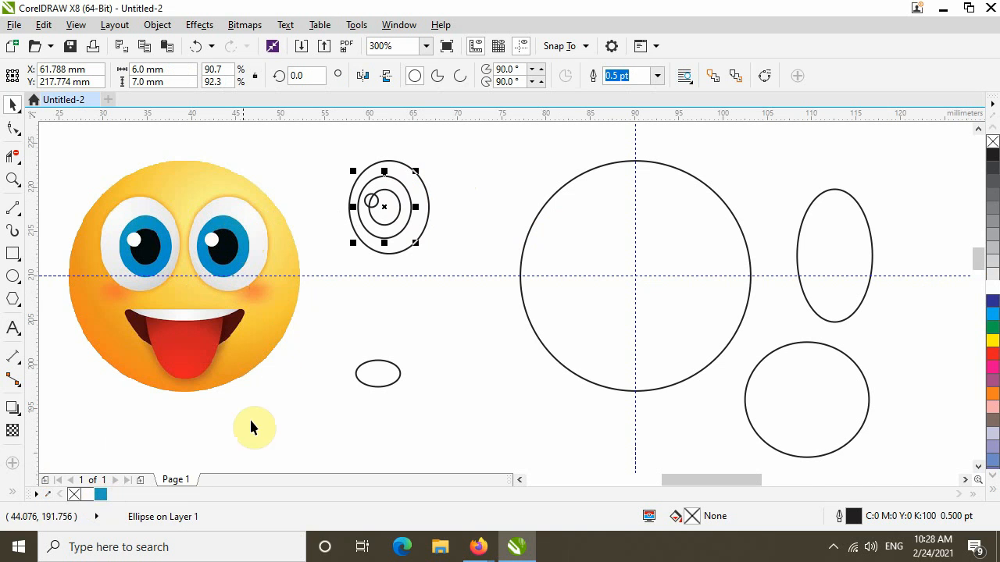
{"action": "left_click", "coordinate": [101, 494]}
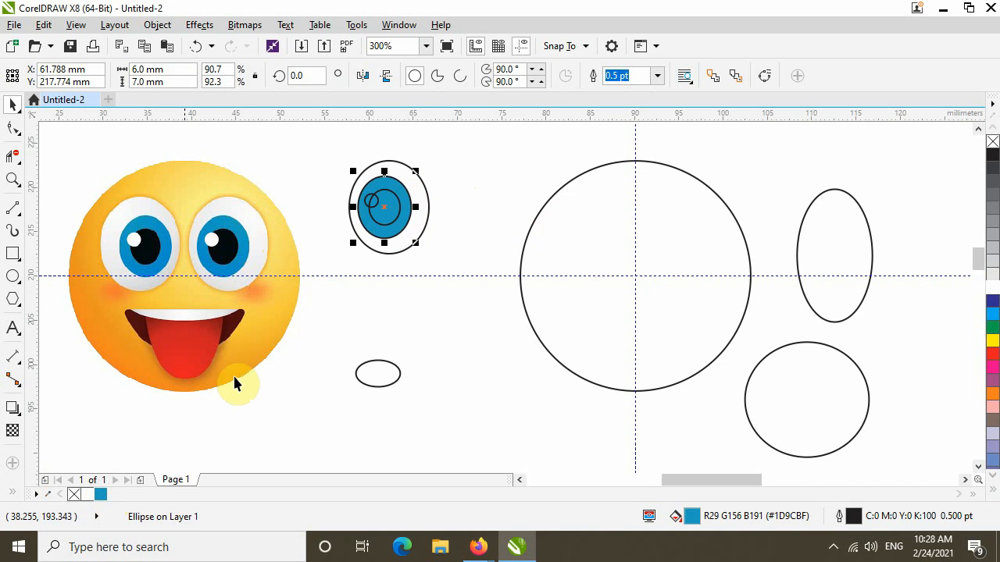
Step: Fill the 3.5 × 4 mm pupil ellipse with black and the 1.5 mm highlight circle with white
{"action": "left_click", "coordinate": [397, 214]}
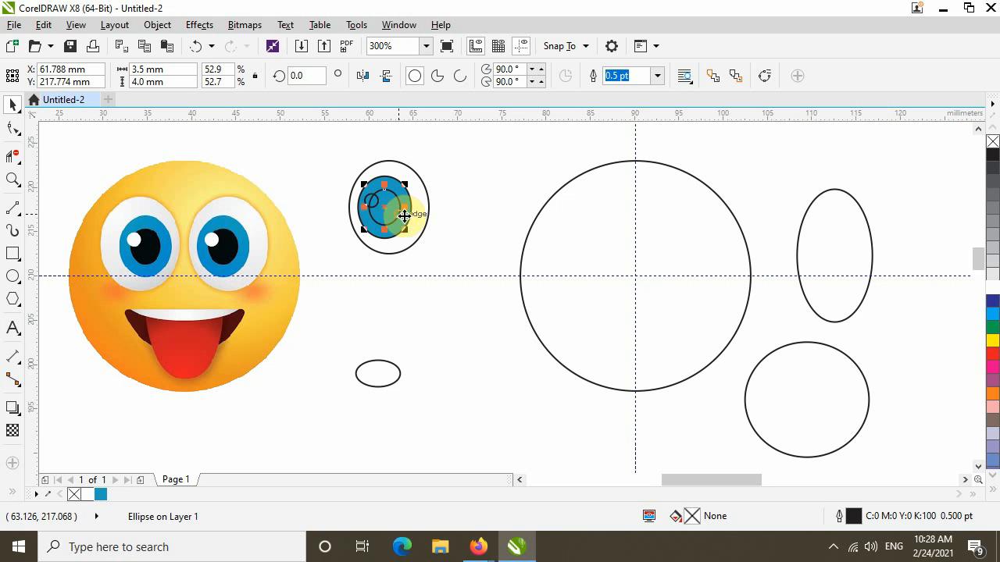
{"action": "left_click", "coordinate": [993, 155]}
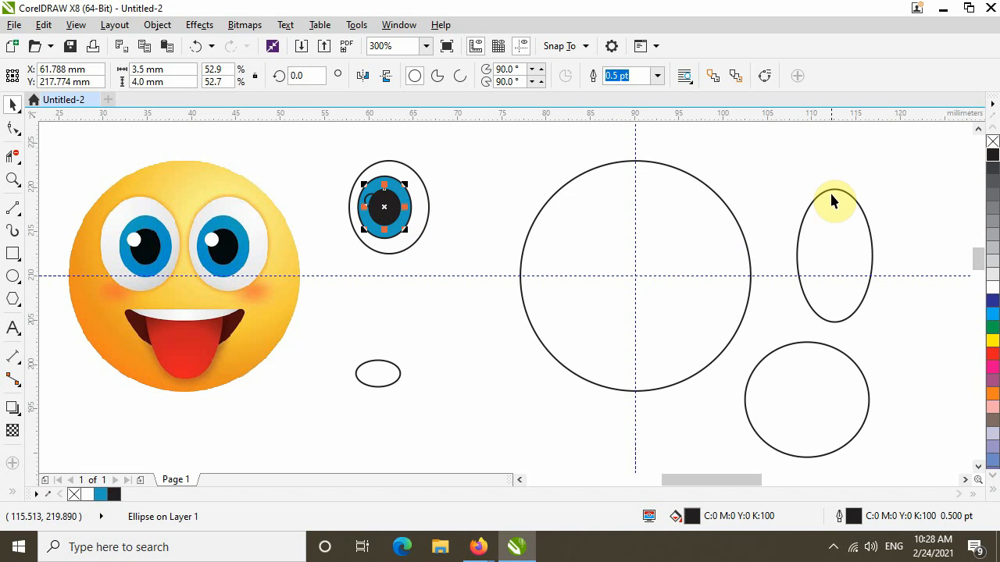
{"action": "left_click", "coordinate": [368, 197]}
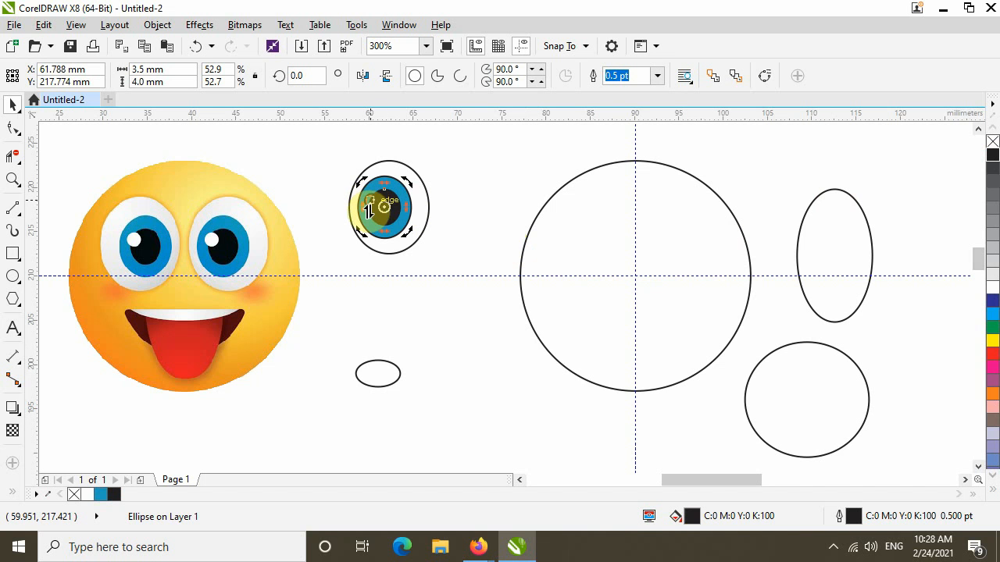
{"action": "left_click", "coordinate": [461, 200]}
{"action": "left_click", "coordinate": [367, 203]}
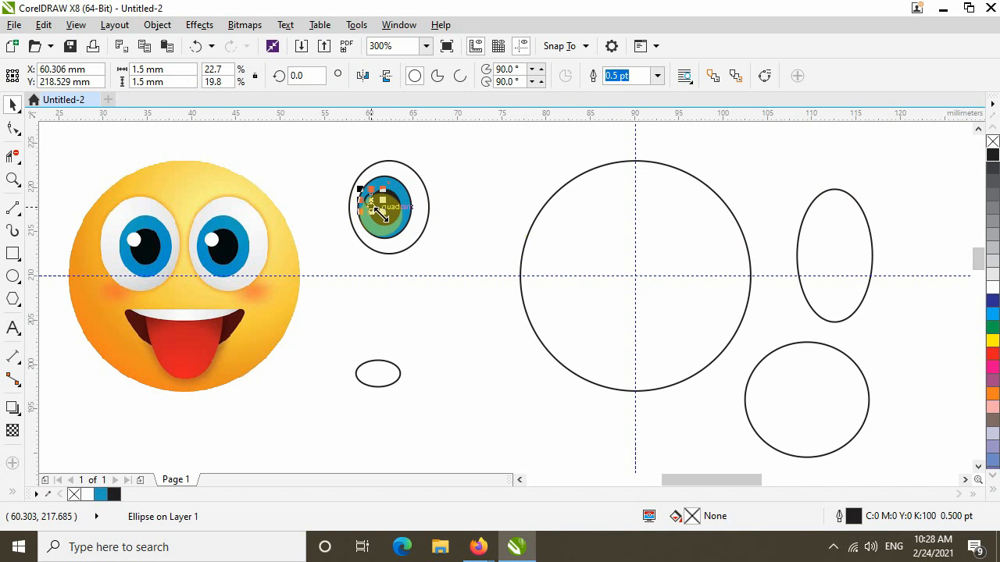
{"action": "left_click", "coordinate": [993, 290]}
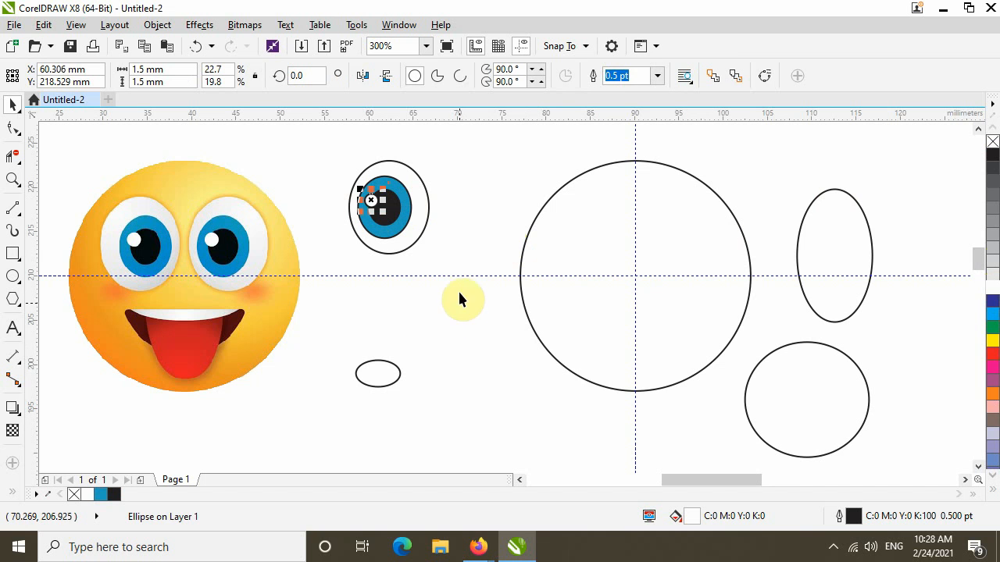
{"action": "left_click", "coordinate": [453, 234]}
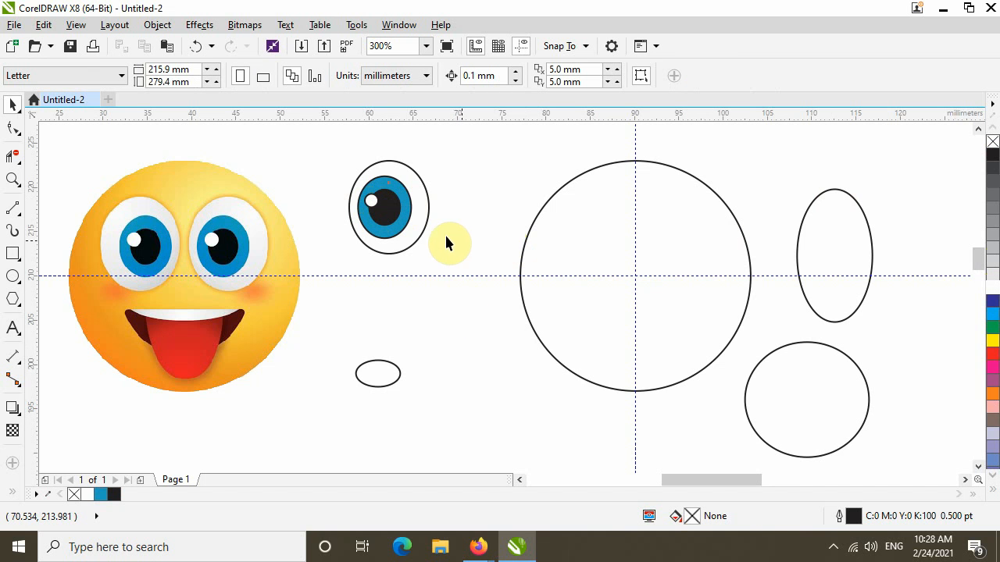
Step: Group the four eye shapes and place the group in the large circle, just right of the vertical guideline at about X 95.4, Y 213.4 mm
{"action": "left_click_drag", "start_coordinate": [339, 139], "coordinate": [447, 272]}
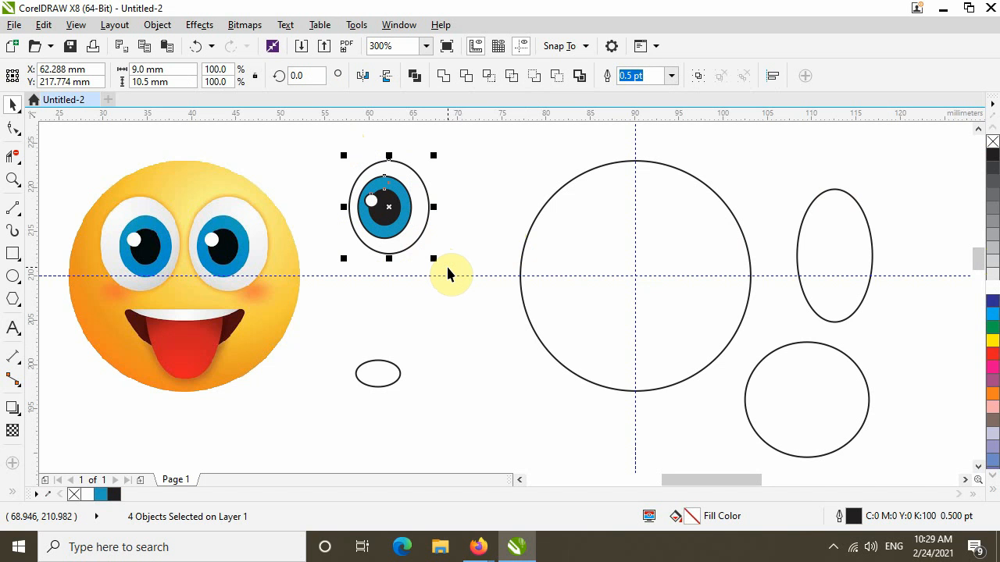
{"action": "key", "text": "ctrl+g"}
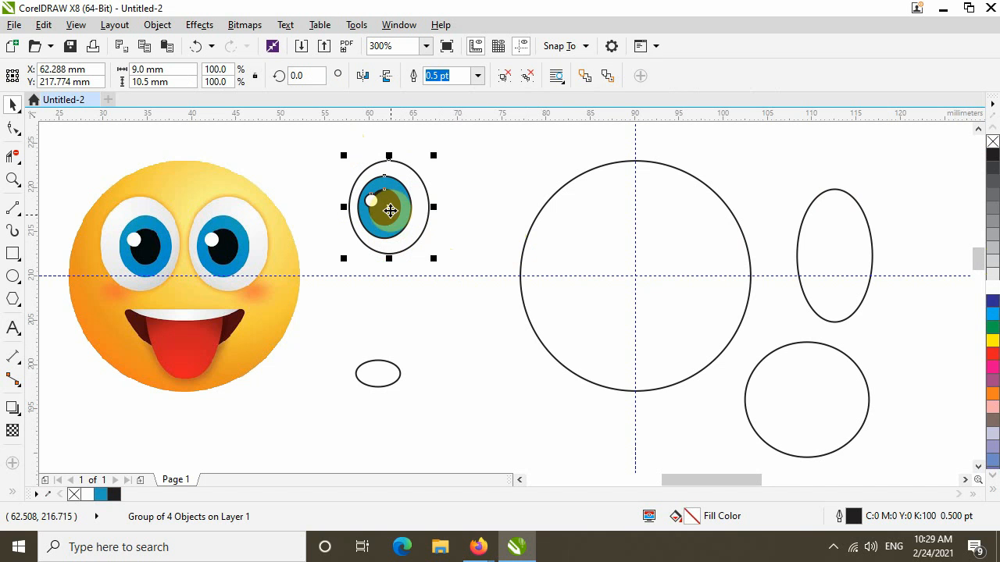
{"action": "mouse_move", "coordinate": [396, 217]}
{"action": "left_mouse_down"}
{"action": "mouse_move", "coordinate": [632, 229]}
{"action": "mouse_move", "coordinate": [674, 251]}
{"action": "left_mouse_up"}
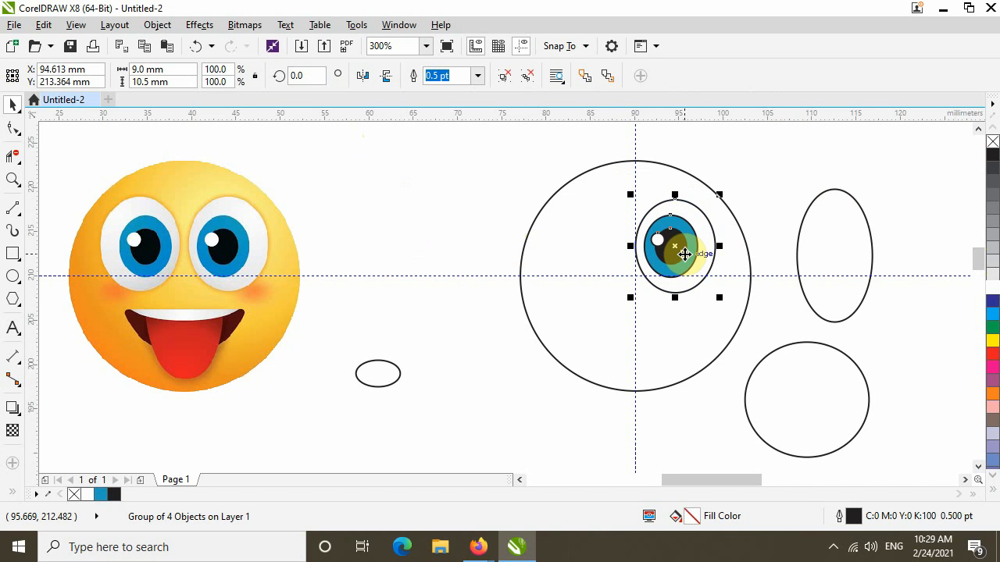
{"action": "key", "text": "Right"}
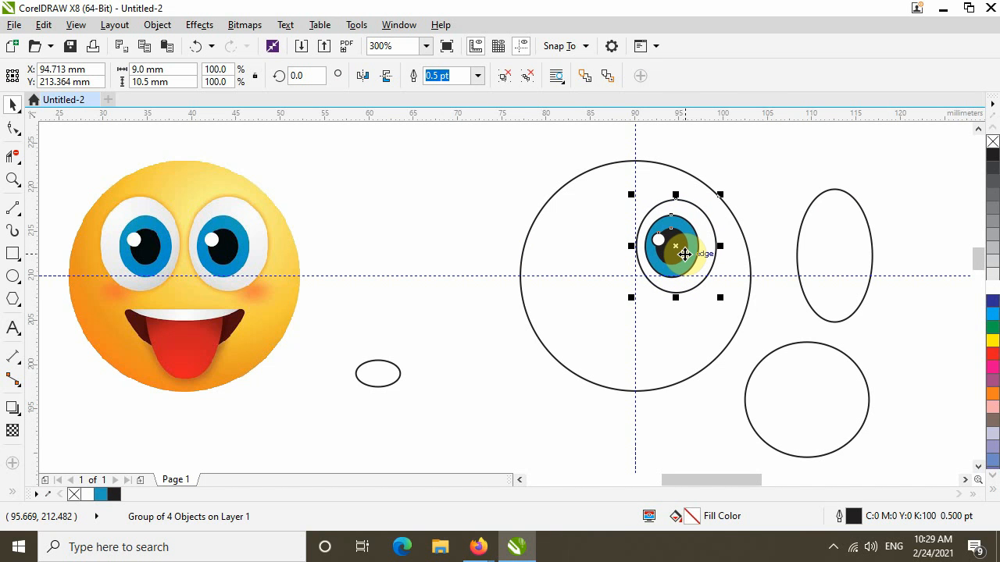
{"action": "key", "text": "Right"}
{"action": "key", "text": "Right"}
{"action": "key", "text": "Right"}
{"action": "key", "text": "Right"}
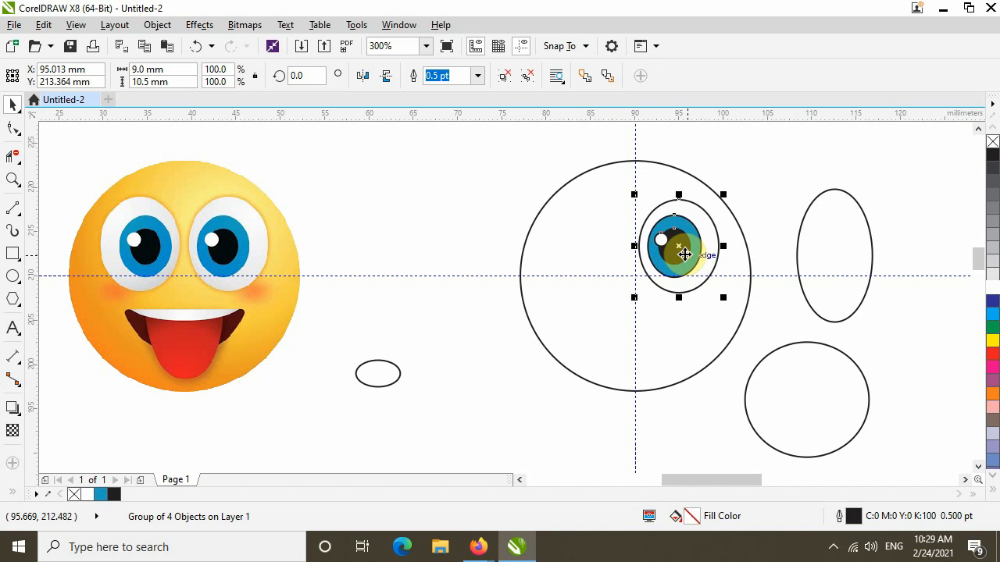
{"action": "key", "text": "Right"}
{"action": "key", "text": "Right"}
{"action": "key", "text": "Right"}
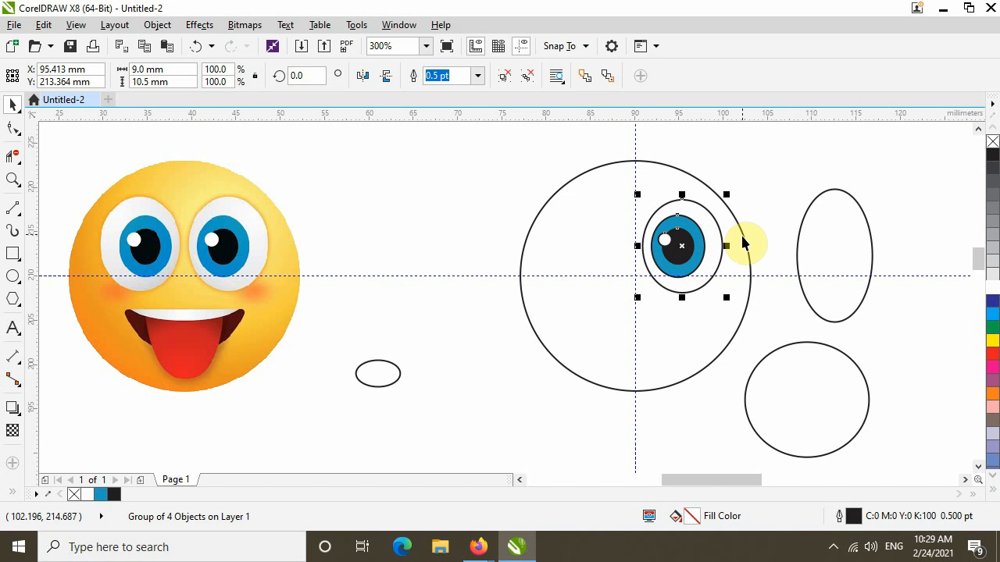
Step: Duplicate the eye group, move the copy into free space left of the large circle and mirror it horizontally
{"action": "key", "text": "ctrl+d"}
{"action": "left_click_drag", "start_coordinate": [732, 205], "coordinate": [480, 220]}
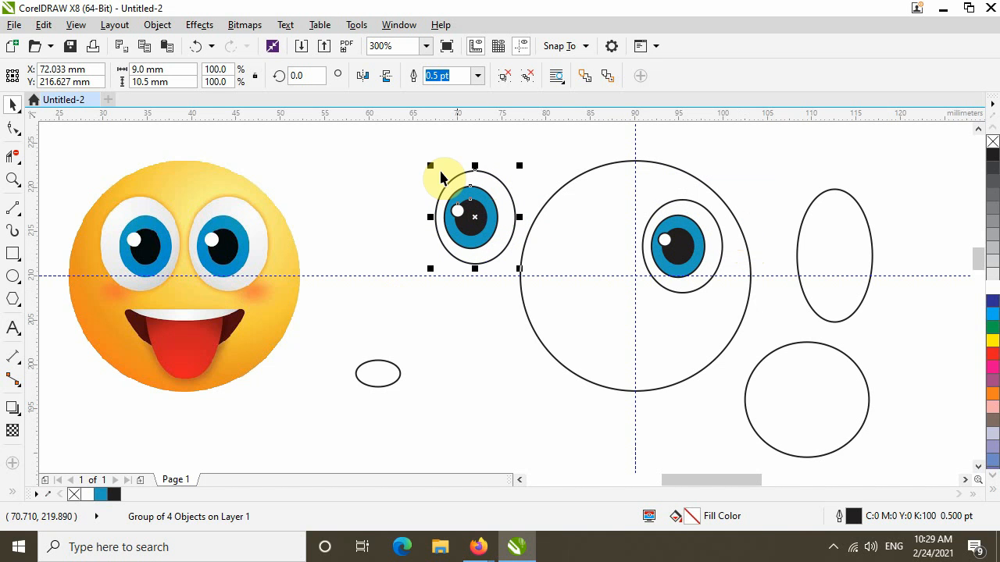
{"action": "left_click", "coordinate": [363, 76]}
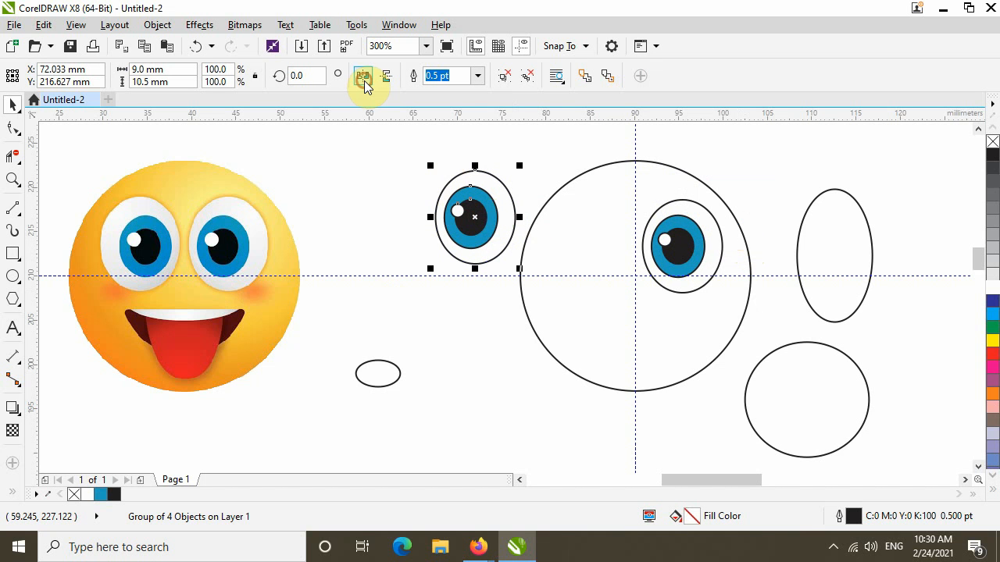
Step: Place the mirrored eye in the large circle left of the vertical guideline, level with the other eye, at about X 84.8 mm
{"action": "left_click_drag", "start_coordinate": [477, 218], "coordinate": [599, 247]}
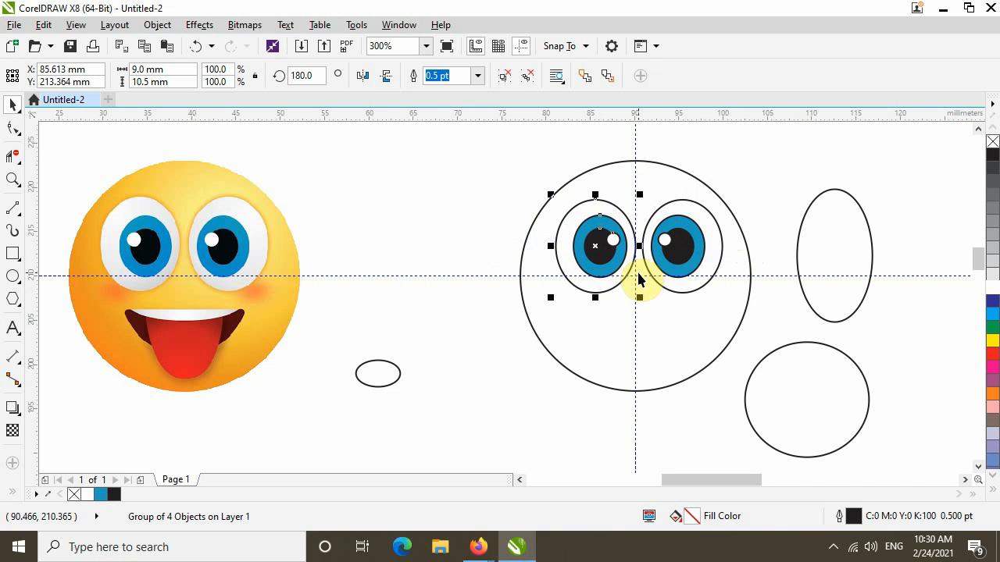
{"action": "key", "text": "Left"}
{"action": "key", "text": "Left"}
{"action": "key", "text": "Left"}
{"action": "key", "text": "Left"}
{"action": "key", "text": "Left"}
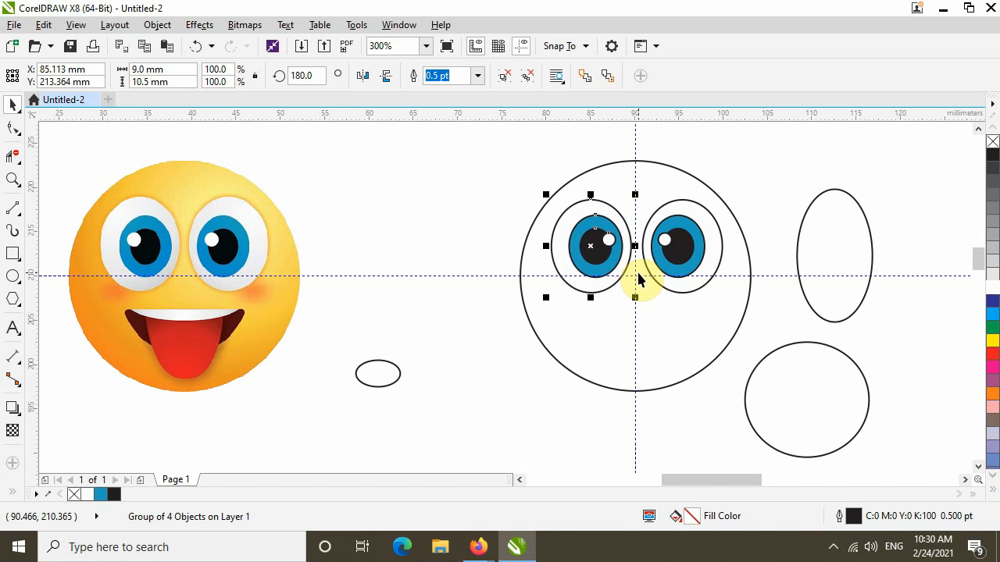
{"action": "key", "text": "Left"}
{"action": "key", "text": "Left"}
{"action": "key", "text": "Left"}
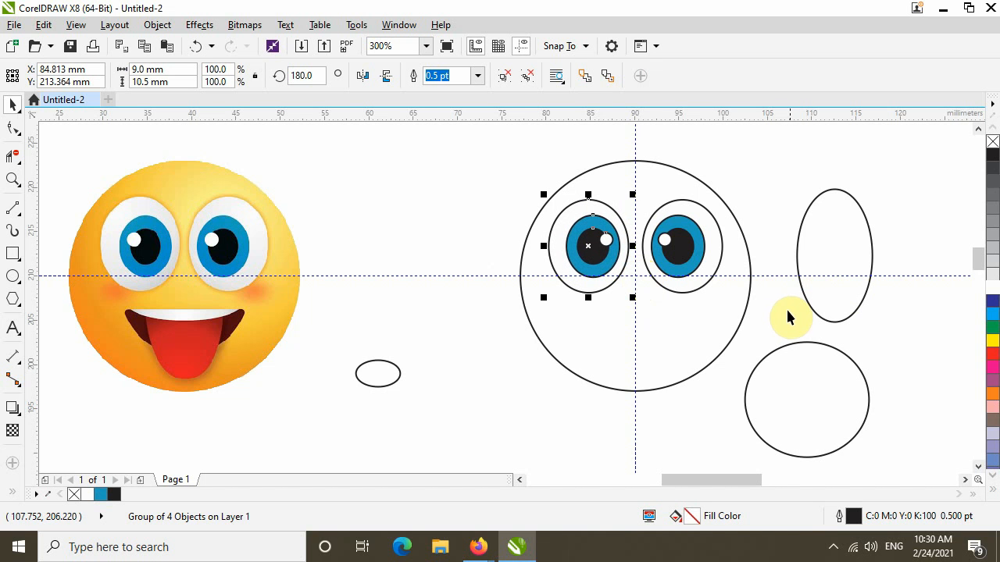
{"action": "left_click", "coordinate": [781, 309]}
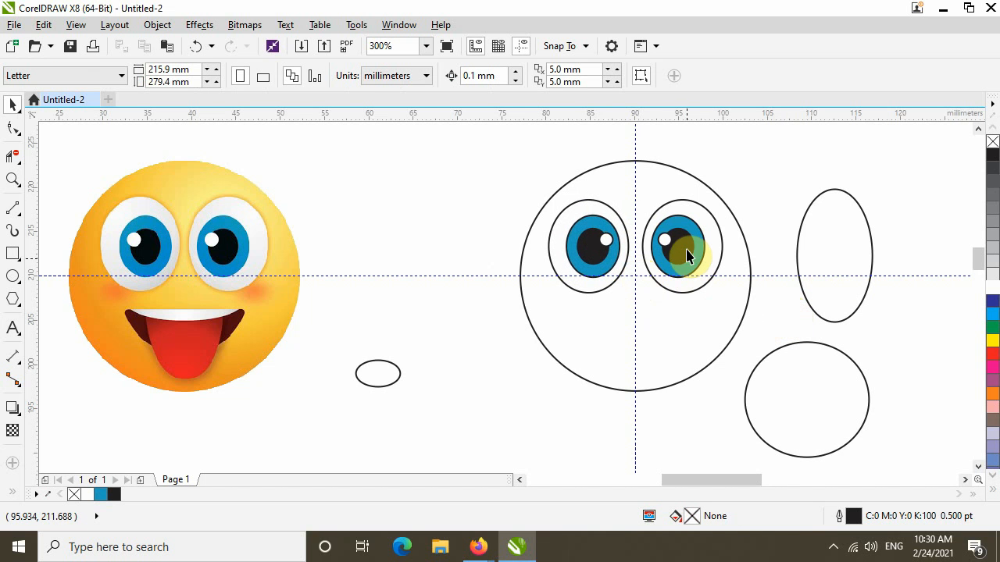
Step: Move the 5 × 3 mm ellipse up into the free space beside the top of the reference emoji
{"action": "left_click_drag", "start_coordinate": [349, 346], "coordinate": [383, 165]}
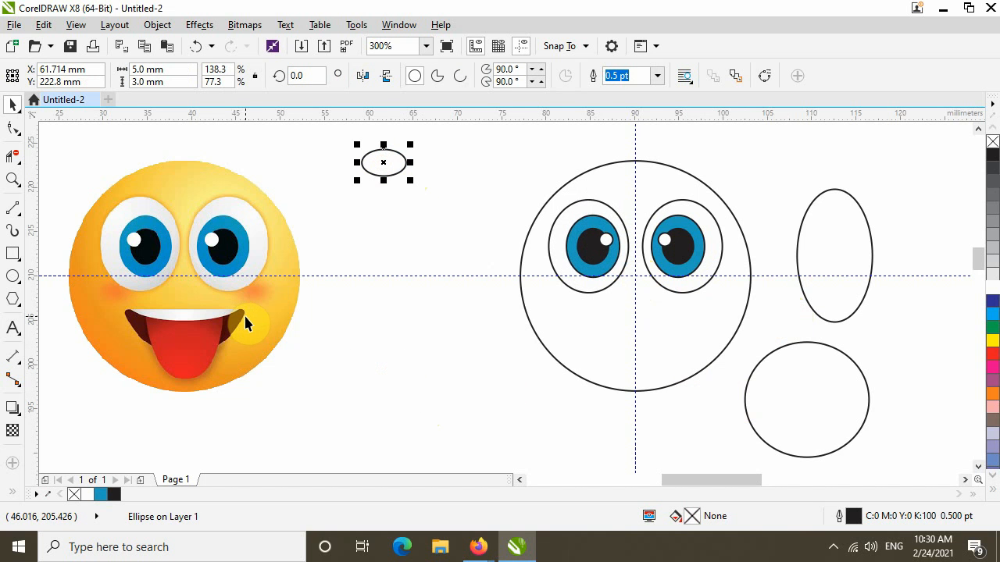
{"action": "key", "text": "Escape"}
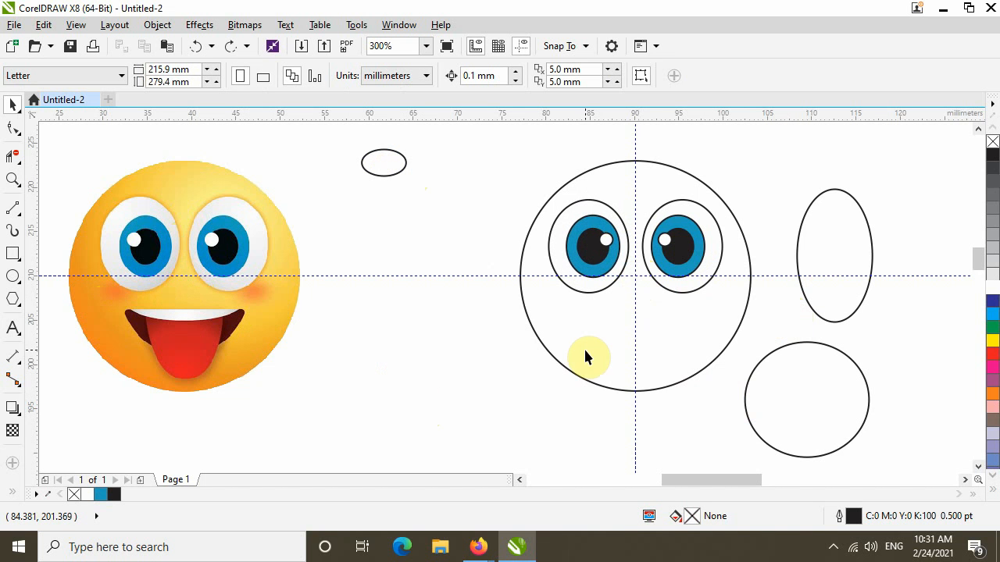
Step: Apply an elliptical fountain fill to the large face circle
{"action": "left_click", "coordinate": [565, 365]}
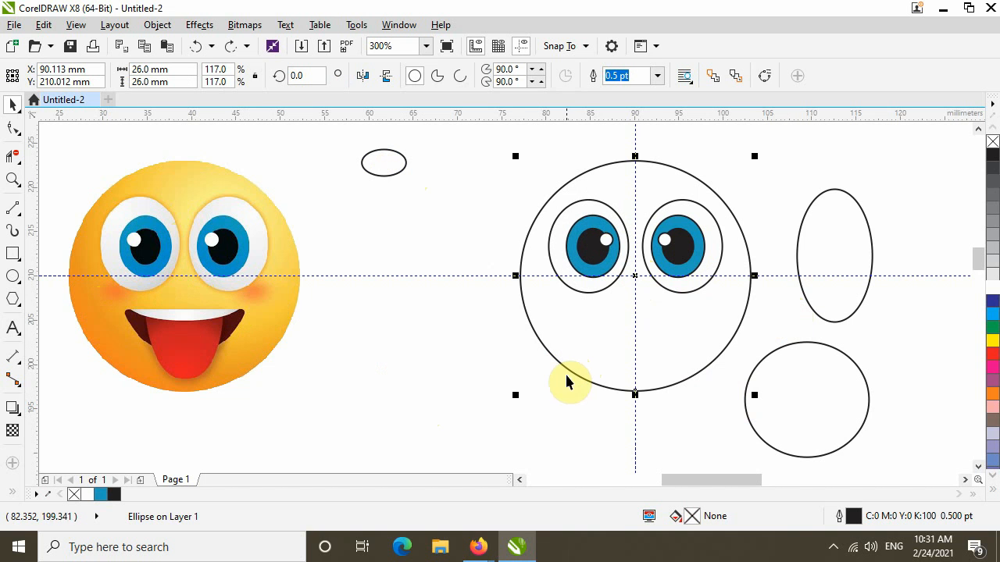
{"action": "left_click", "coordinate": [11, 492]}
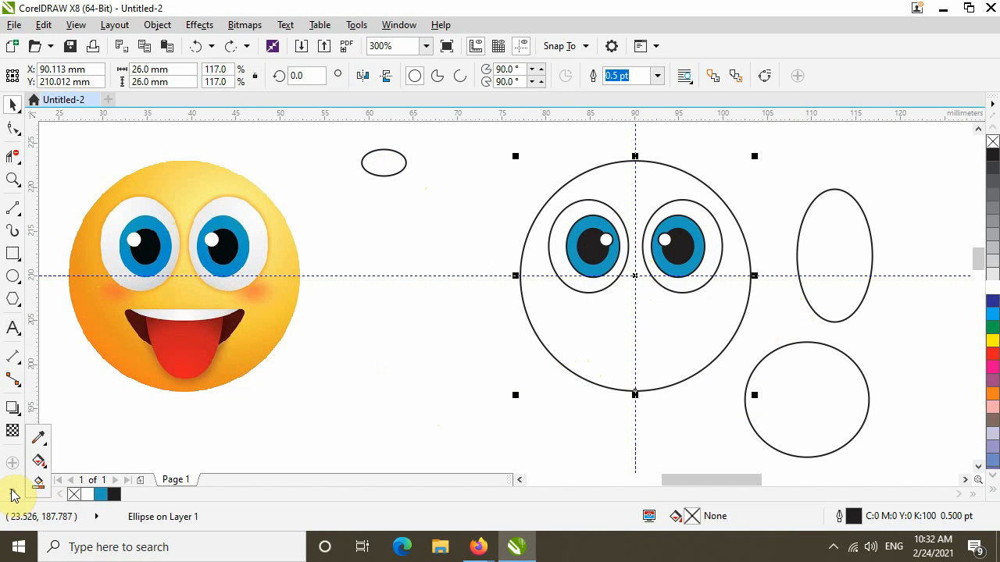
{"action": "left_click", "coordinate": [39, 462]}
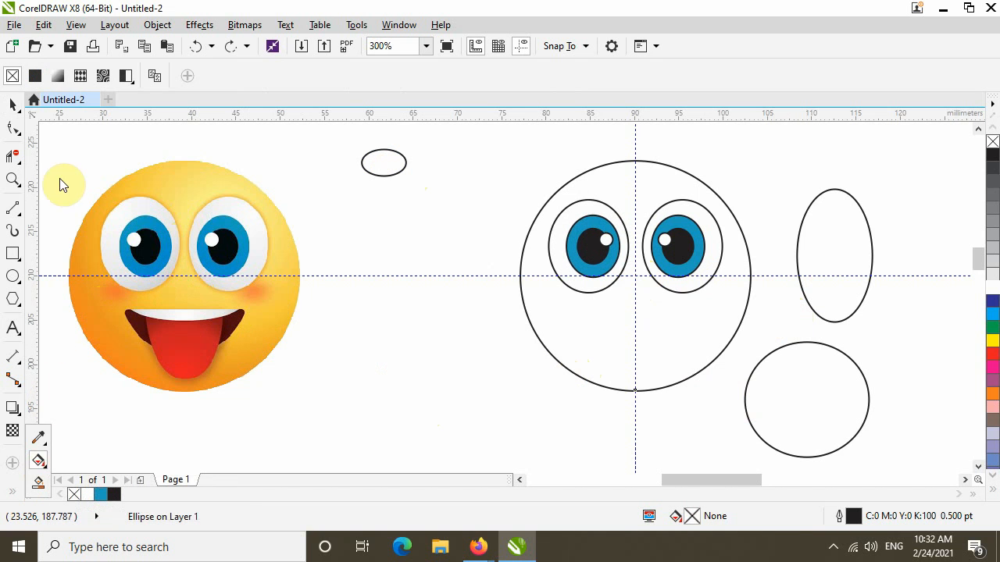
{"action": "left_click", "coordinate": [59, 76]}
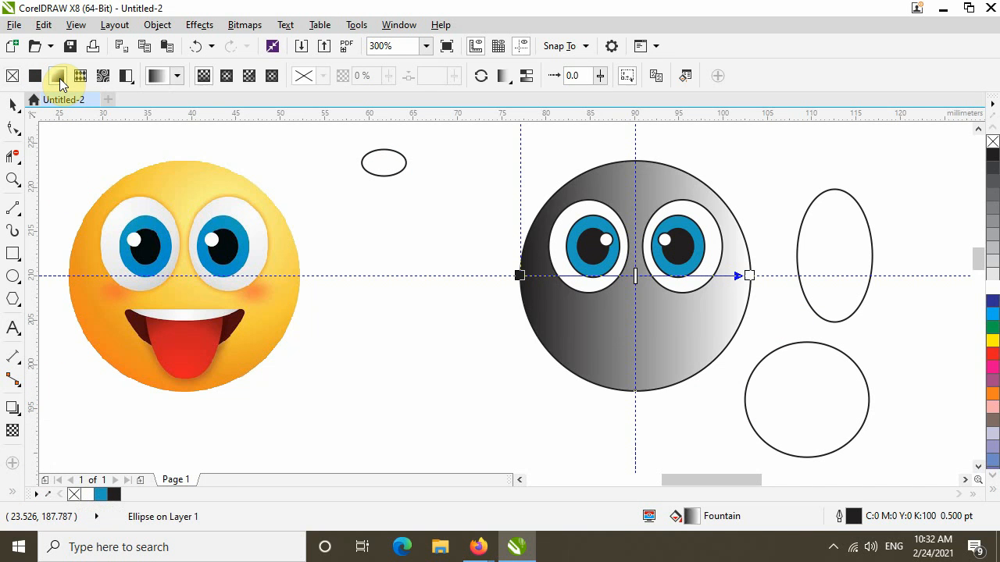
{"action": "left_click", "coordinate": [225, 76]}
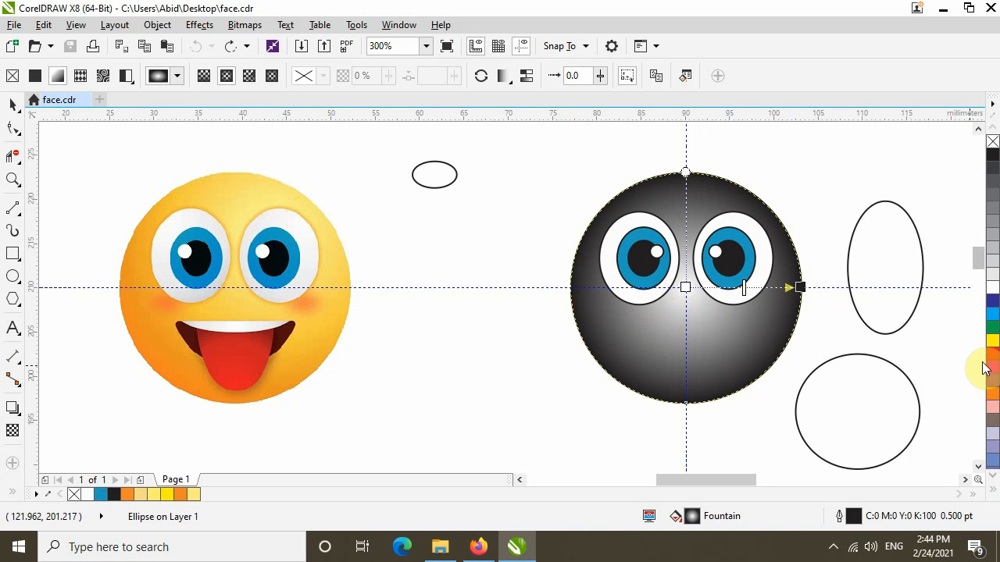
Step: Colour the centre node of the face's fountain fill pale yellow, using a shade of the orange palette swatch
{"action": "left_click", "coordinate": [684, 287]}
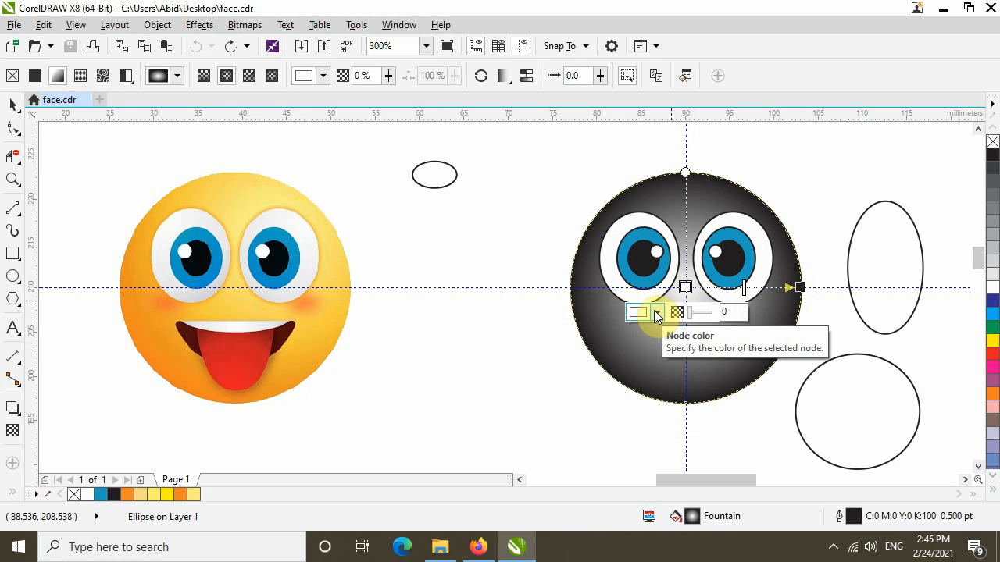
{"action": "left_click", "coordinate": [656, 313]}
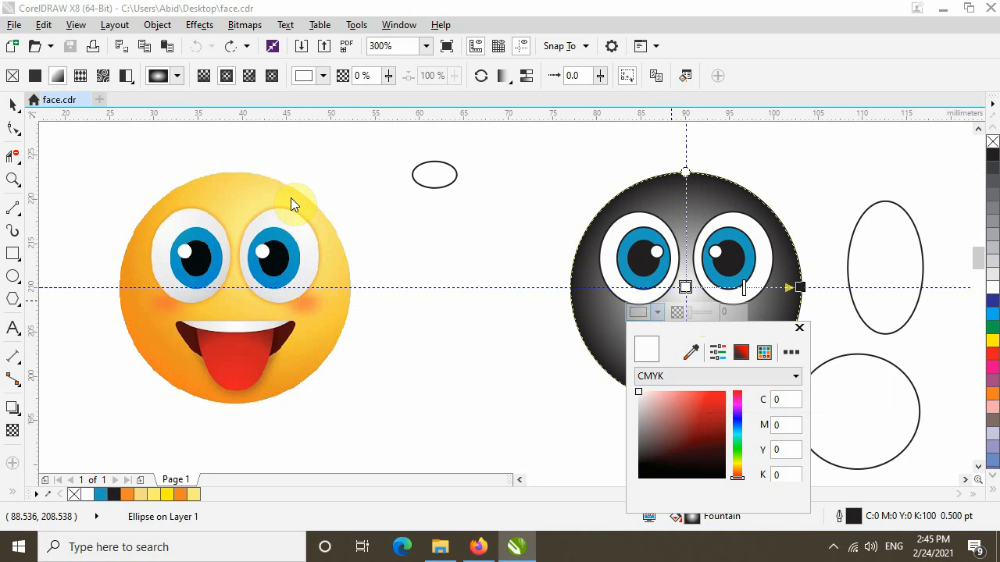
{"action": "left_click", "coordinate": [799, 328]}
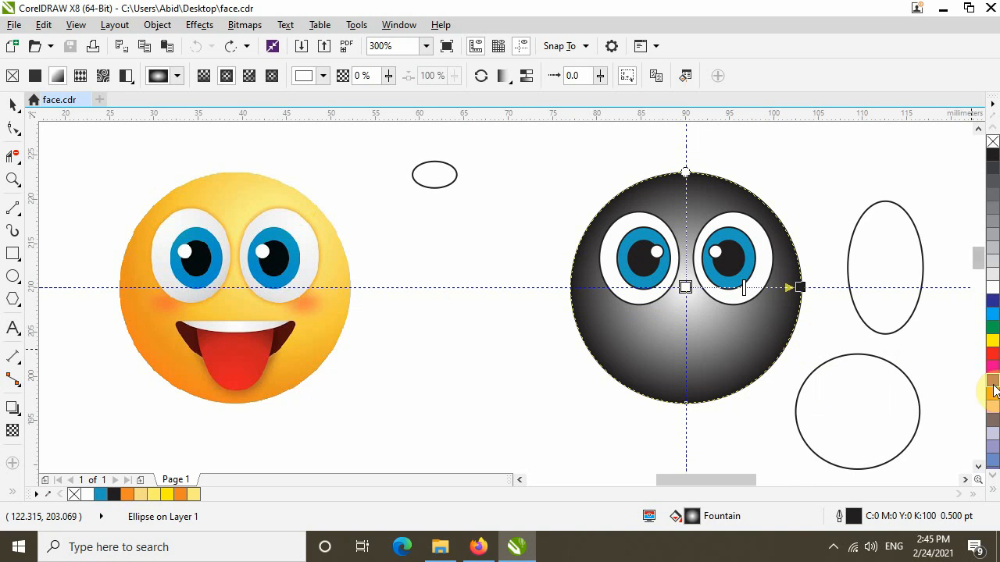
{"action": "mouse_move", "coordinate": [996, 396]}
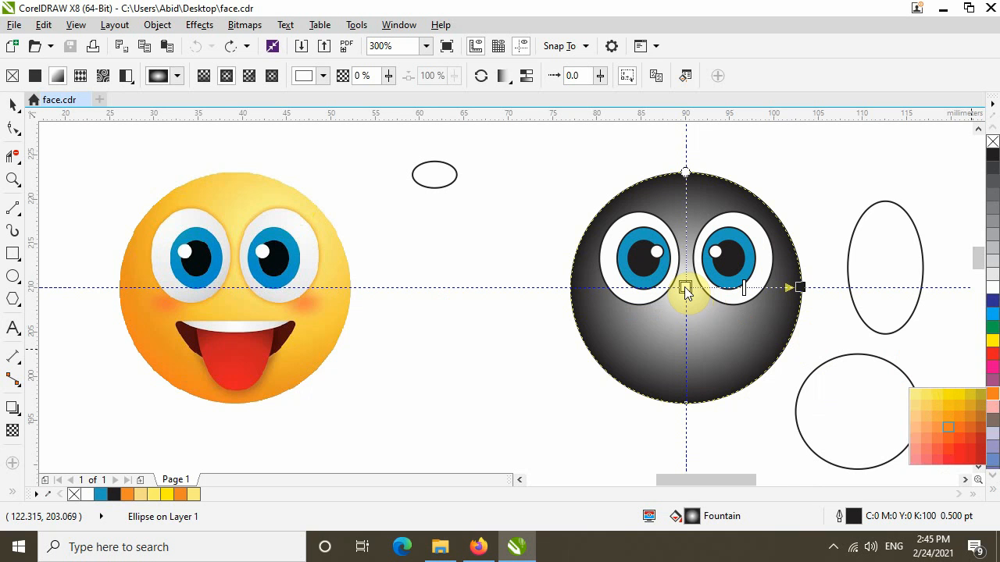
{"action": "left_click", "coordinate": [915, 394]}
{"action": "left_click", "coordinate": [686, 288]}
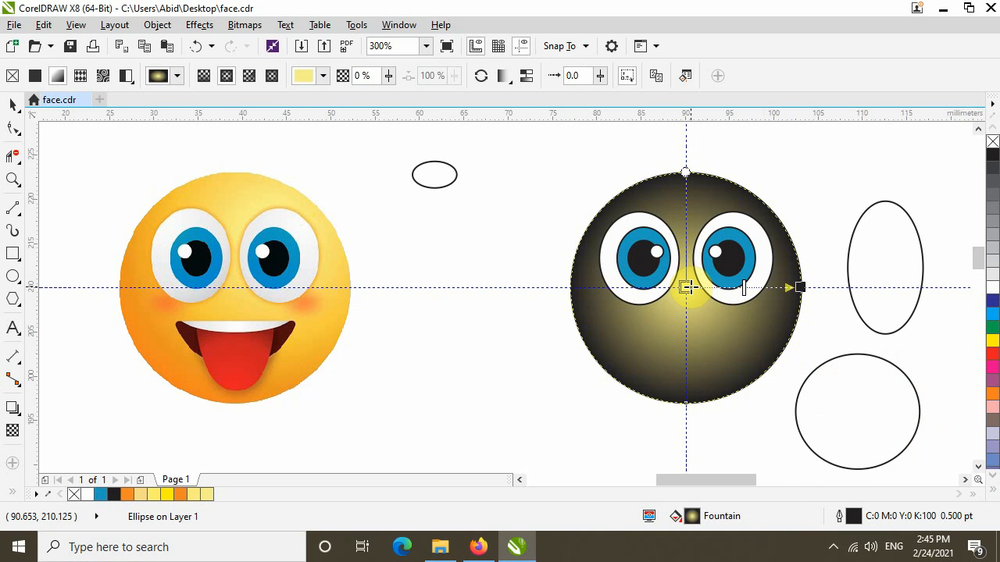
Step: Colour the outer node of the face's fountain fill orange (#F48927), sampled from the lower left edge of the reference emoji
{"action": "left_click", "coordinate": [800, 287]}
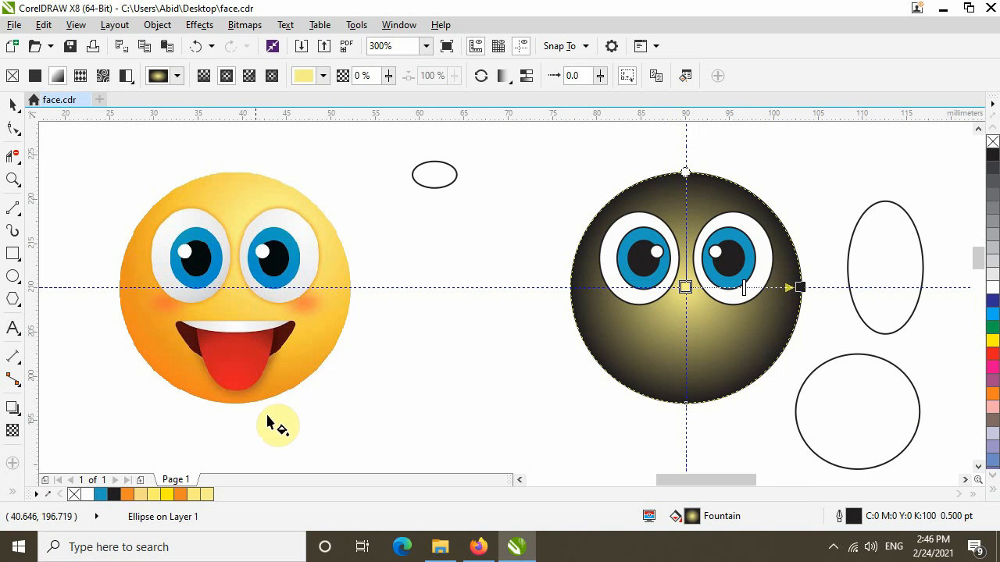
{"action": "left_click", "coordinate": [800, 287]}
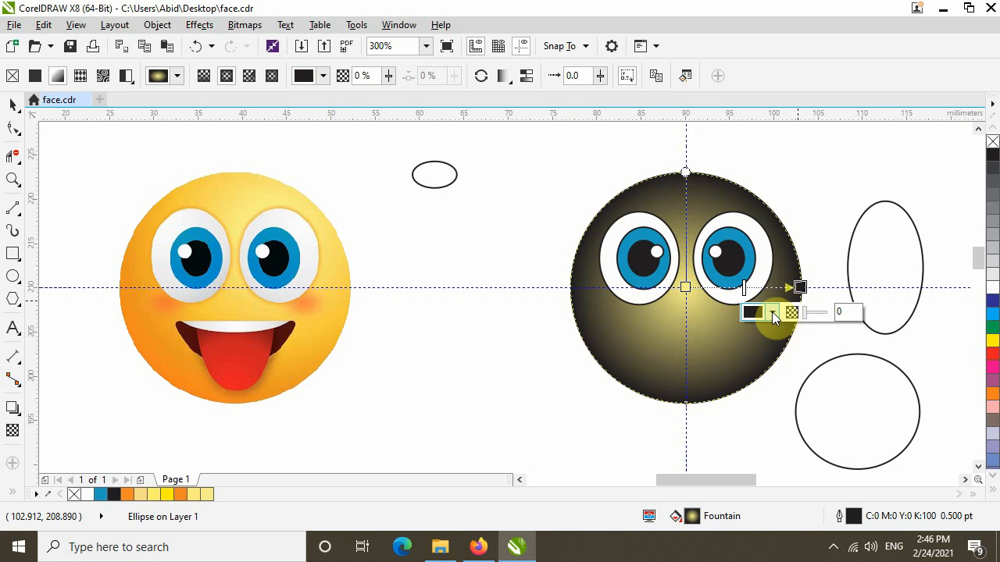
{"action": "left_click", "coordinate": [772, 312]}
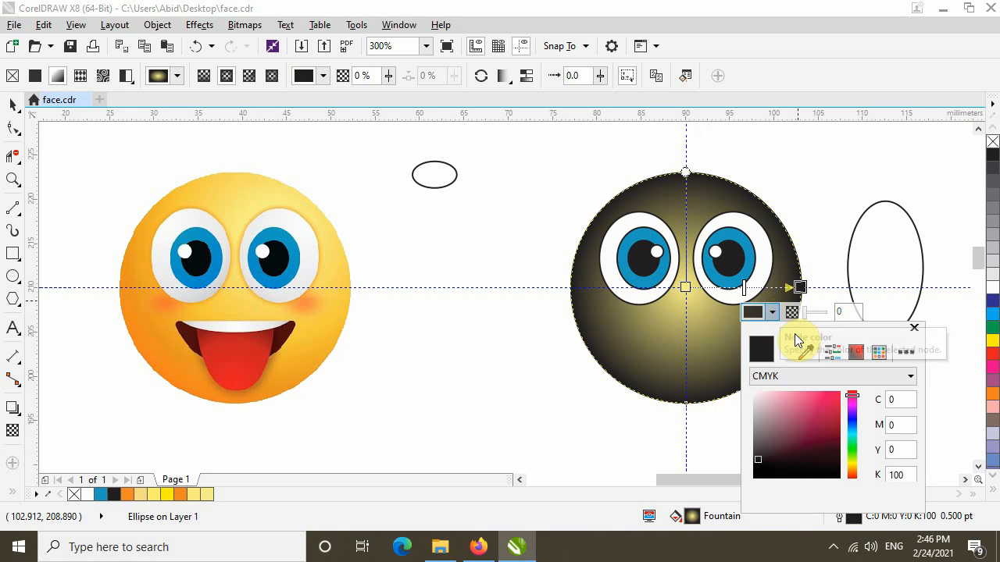
{"action": "left_click", "coordinate": [805, 352]}
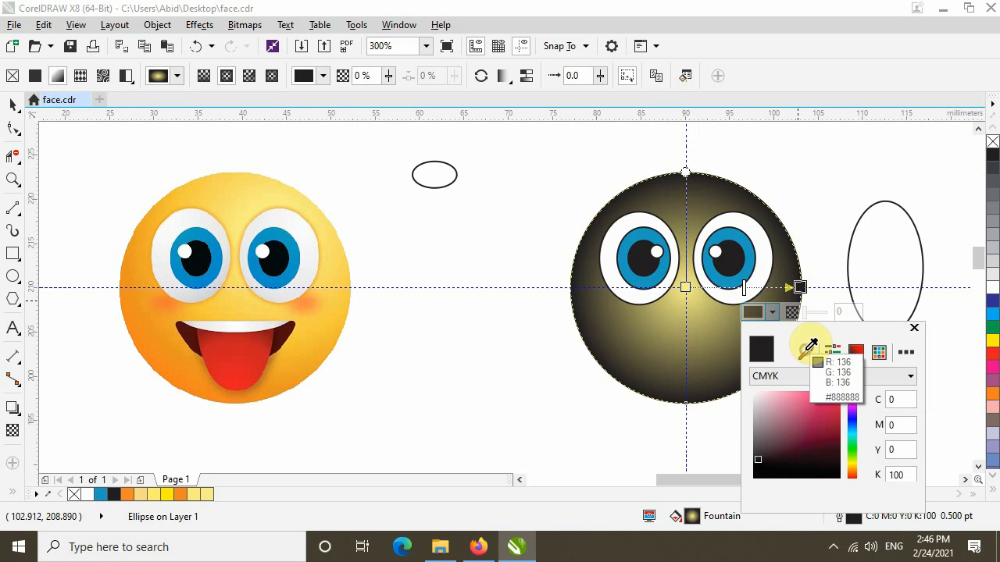
{"action": "left_click", "coordinate": [150, 345]}
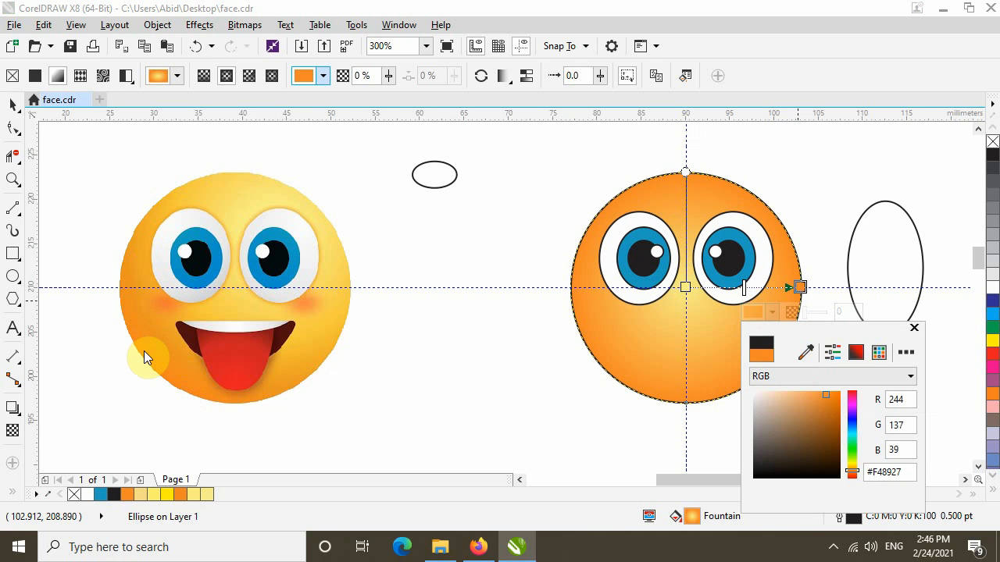
{"action": "left_click", "coordinate": [914, 330]}
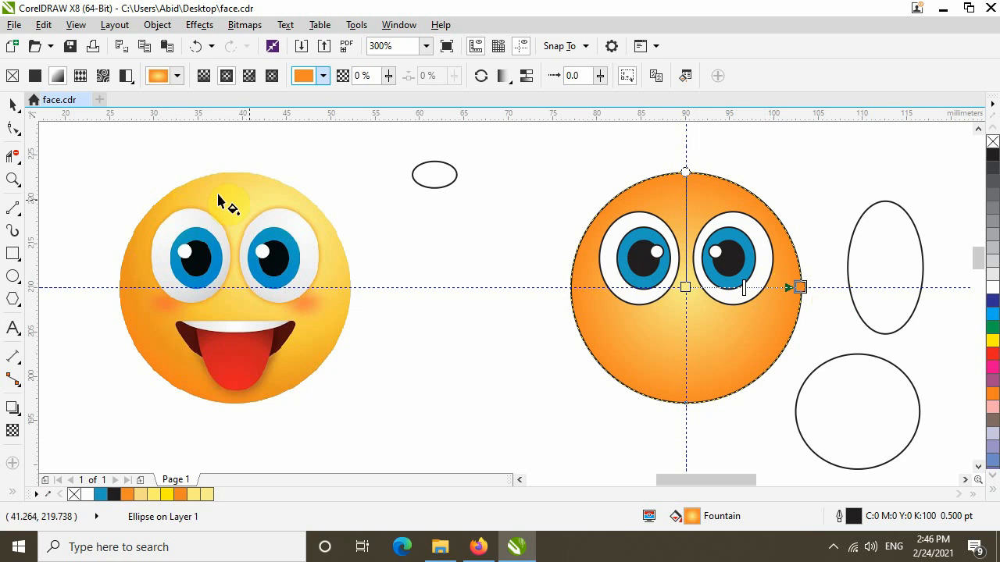
Step: Delete the horizontal guideline that crosses both faces
{"action": "left_click", "coordinate": [11, 106]}
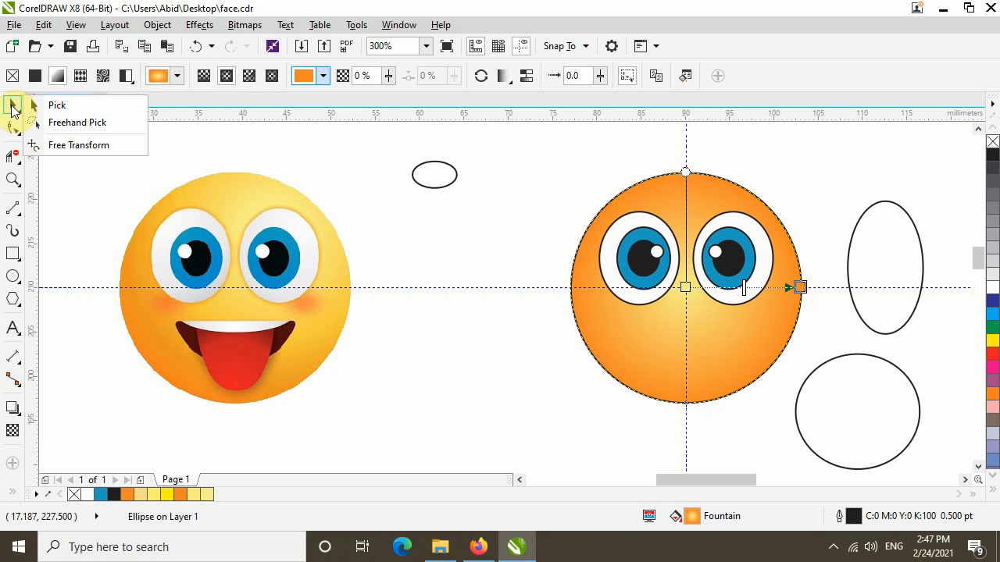
{"action": "left_click", "coordinate": [51, 105]}
{"action": "left_click", "coordinate": [398, 279]}
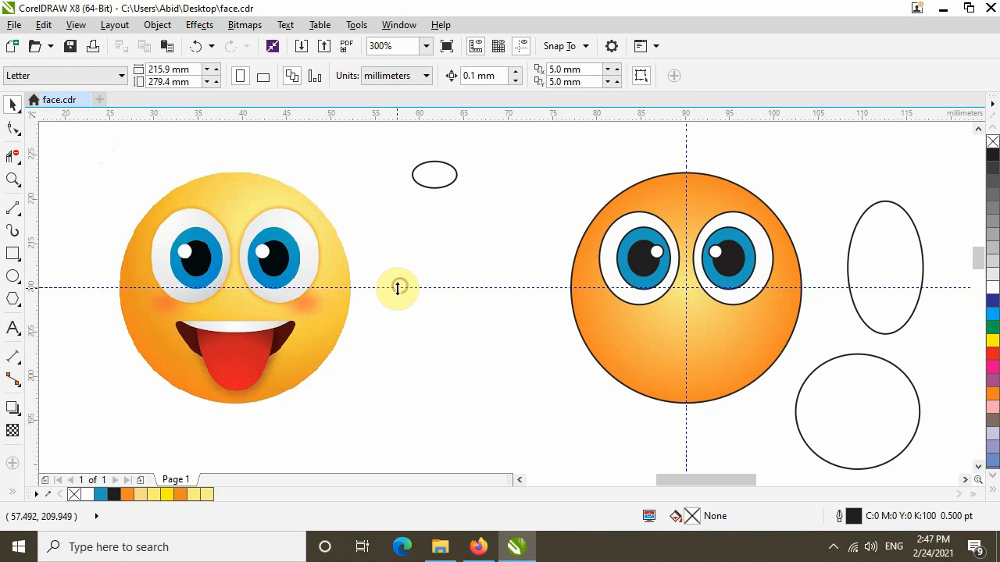
{"action": "left_click", "coordinate": [396, 287]}
{"action": "right_click", "coordinate": [397, 287]}
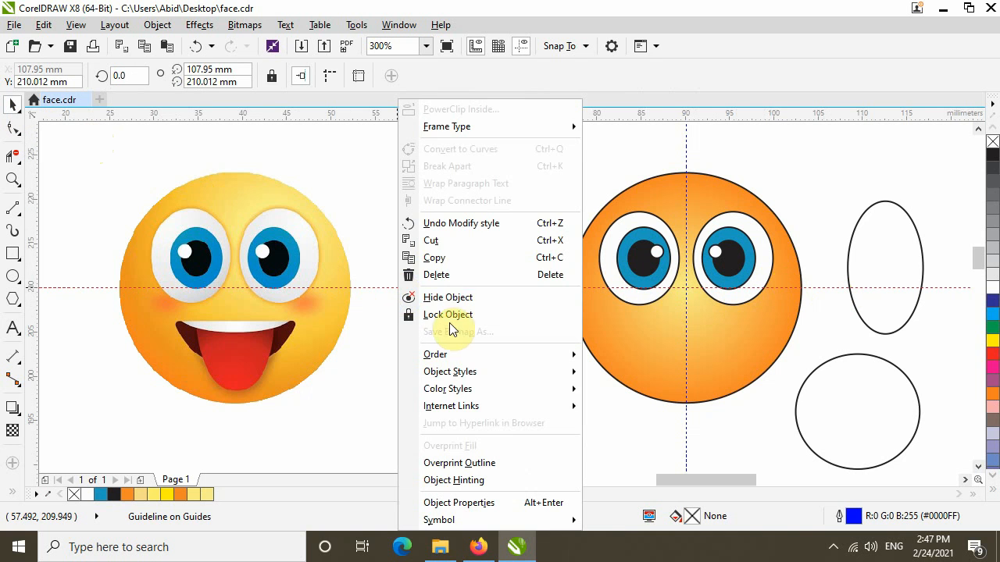
{"action": "left_click", "coordinate": [437, 275]}
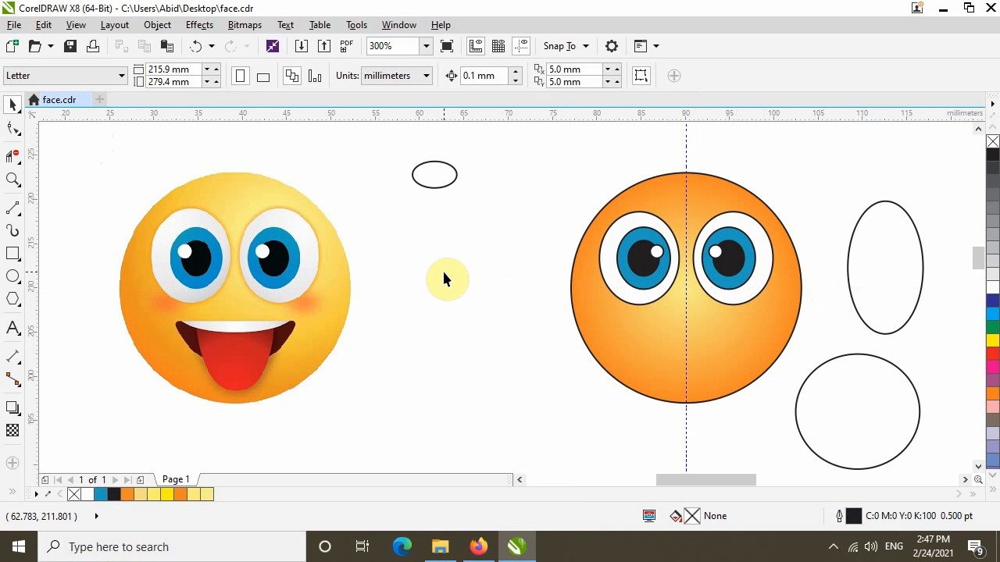
Step: Move the centre of the face circle's fountain fill up onto its right eye, at about X 93, Y 214 mm
{"action": "left_click", "coordinate": [12, 493]}
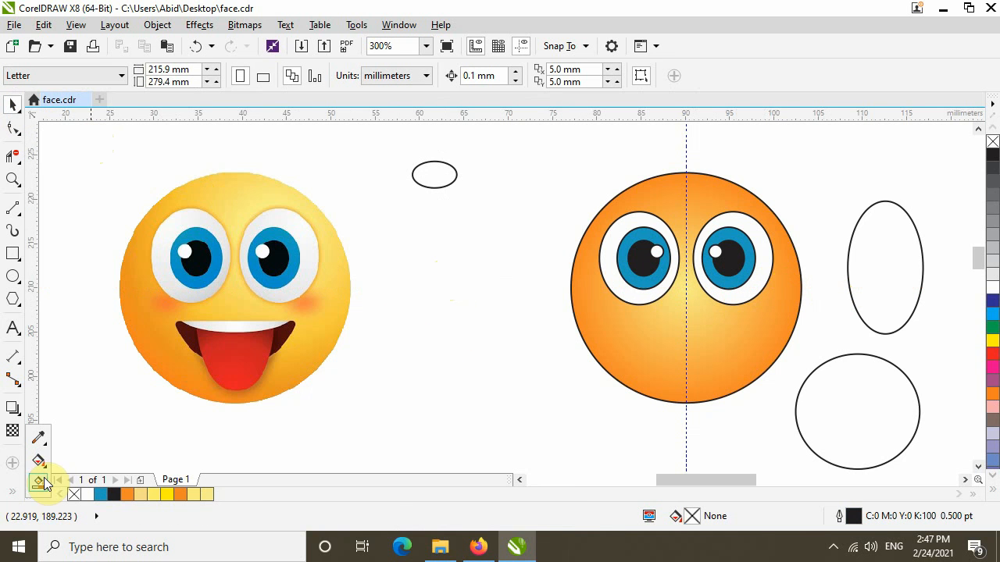
{"action": "left_click", "coordinate": [39, 462]}
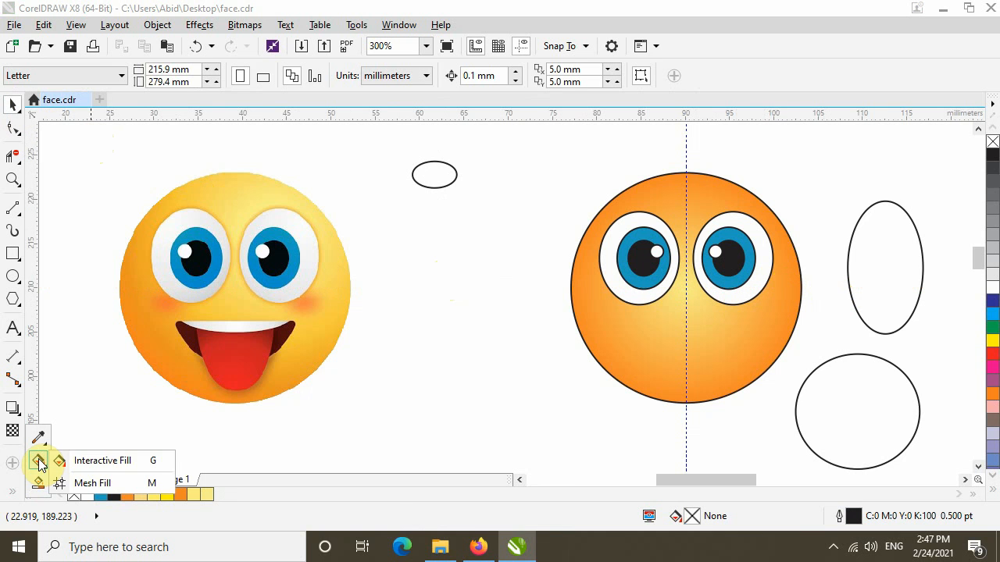
{"action": "left_click", "coordinate": [88, 461]}
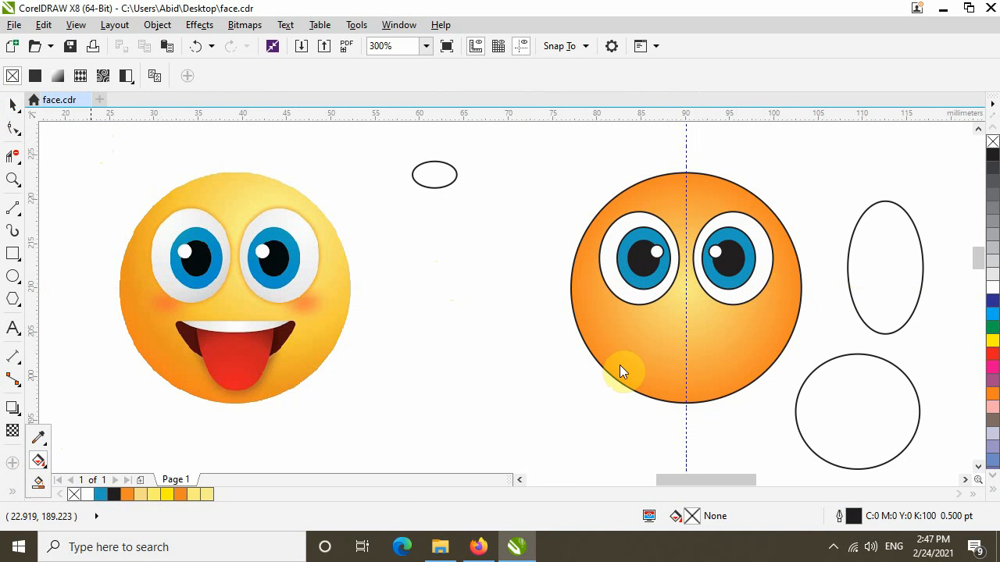
{"action": "left_click", "coordinate": [651, 352]}
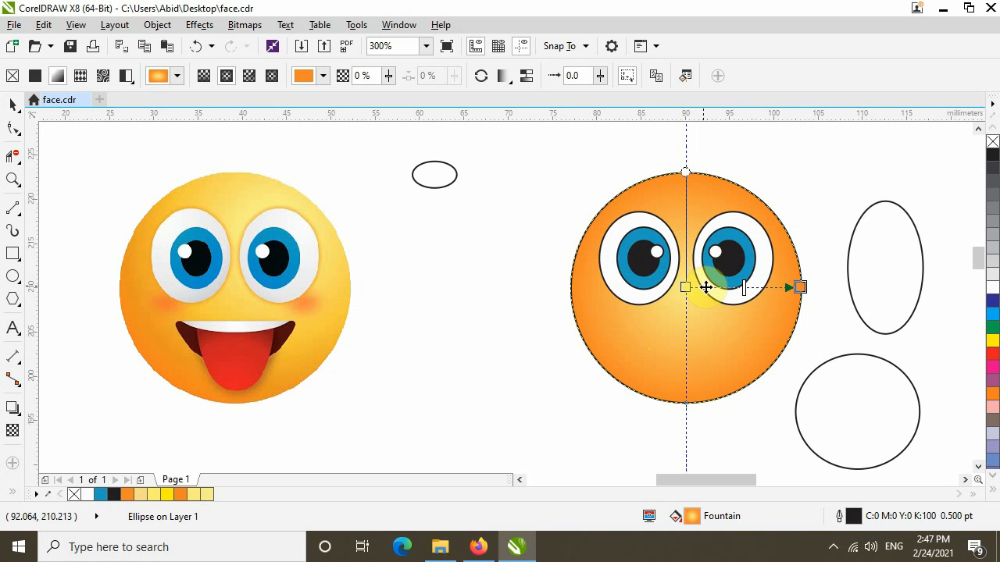
{"action": "left_click_drag", "start_coordinate": [706, 288], "coordinate": [717, 252]}
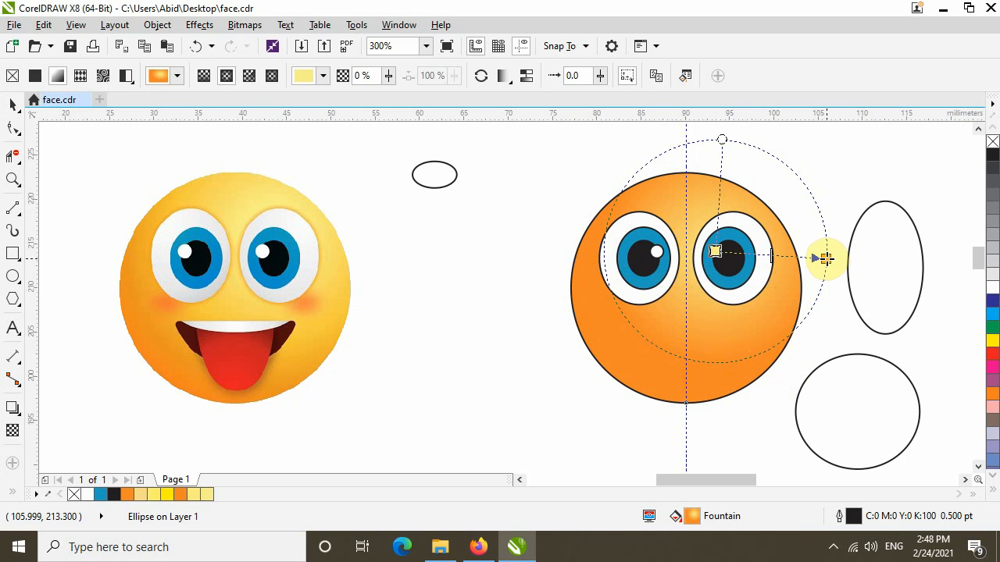
Step: Extend the face fill's outer orange node beyond the circle to about X 111 mm, level with the fill centre
{"action": "left_click_drag", "start_coordinate": [826, 259], "coordinate": [887, 257]}
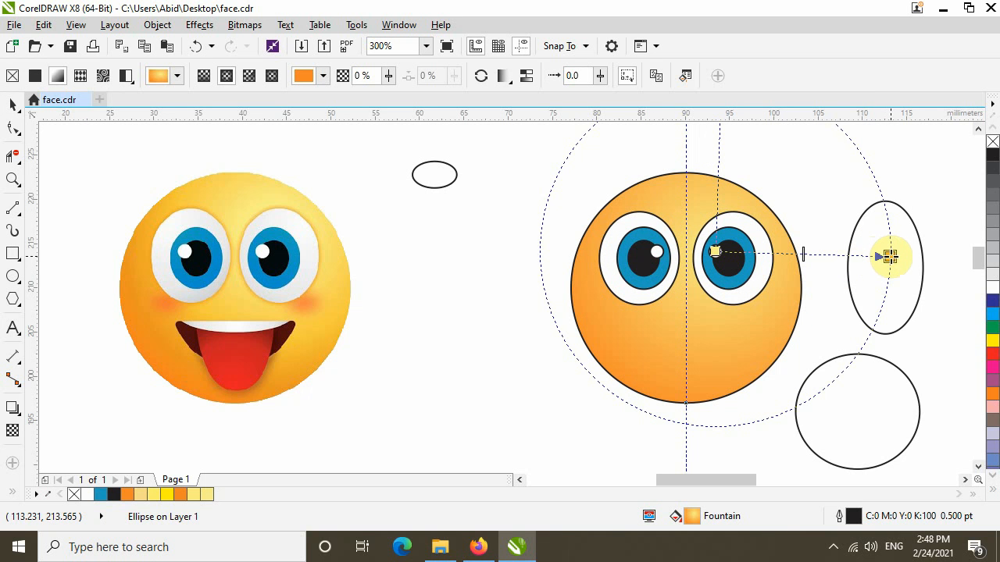
{"action": "left_click_drag", "start_coordinate": [885, 257], "coordinate": [849, 250]}
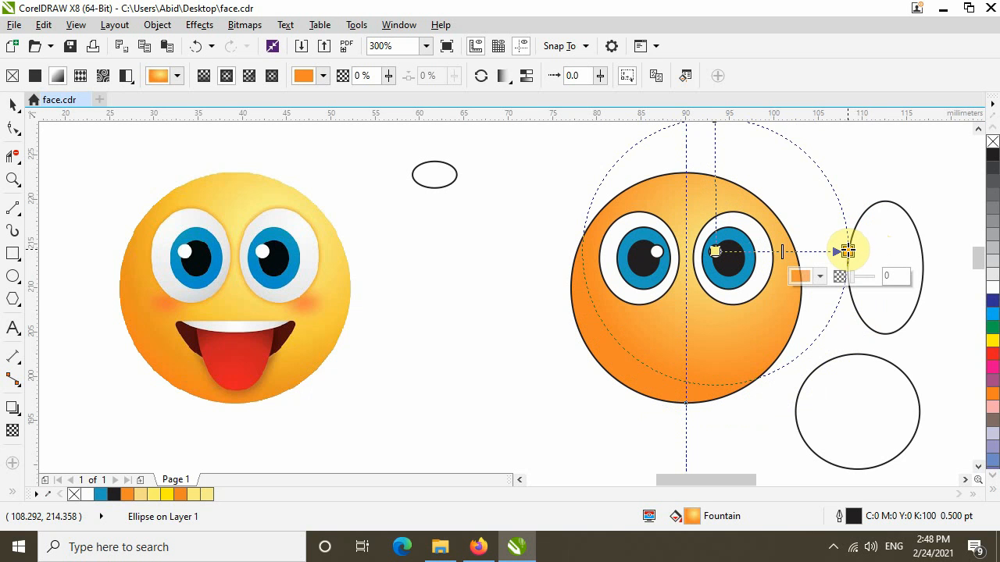
{"action": "left_click_drag", "start_coordinate": [848, 250], "coordinate": [847, 251]}
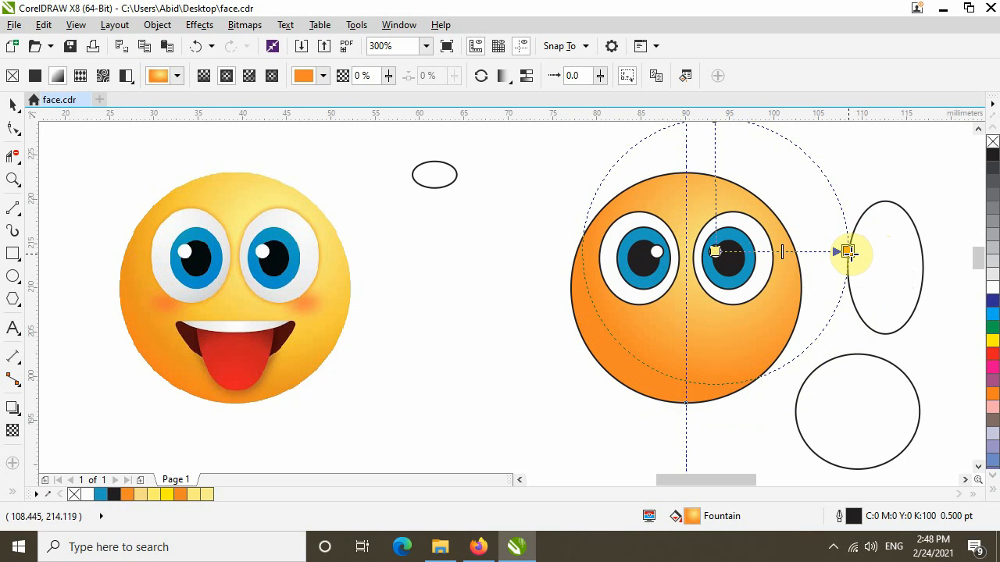
{"action": "left_click_drag", "start_coordinate": [848, 250], "coordinate": [870, 250]}
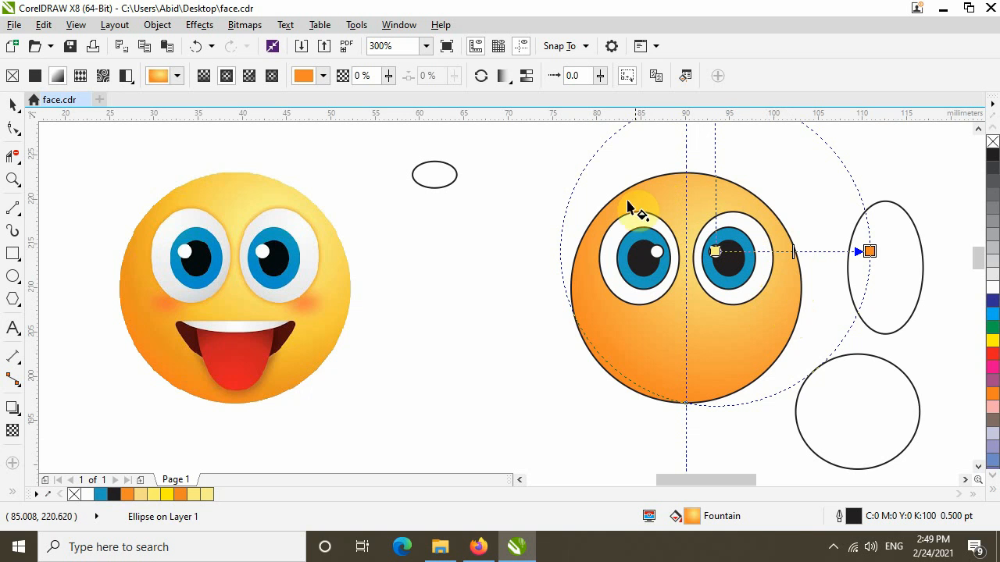
Step: Add a pale yellow node between the centre and outer nodes of the face fill and set its position to 63%
{"action": "left_click", "coordinate": [992, 395]}
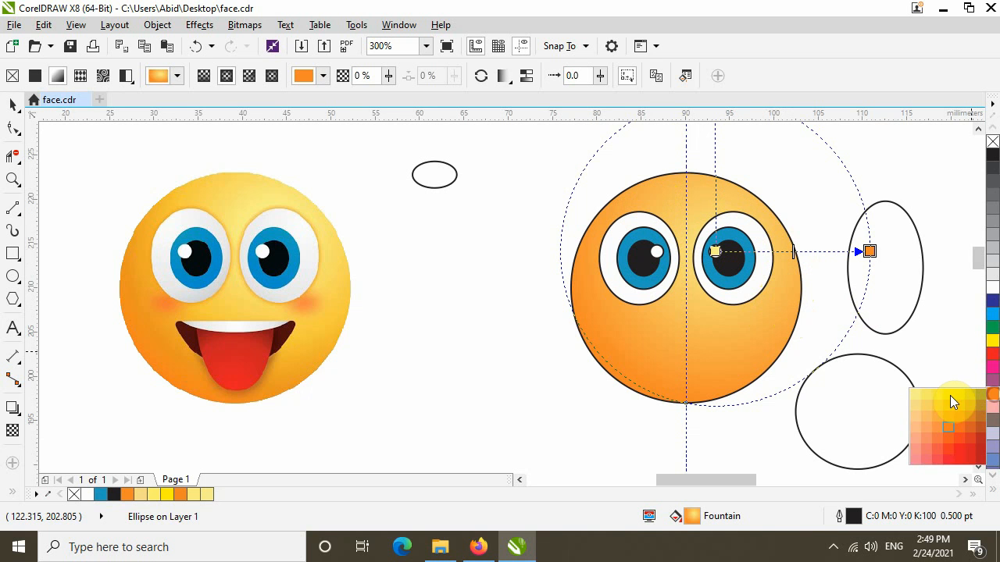
{"action": "left_click", "coordinate": [915, 396]}
{"action": "left_click_drag", "start_coordinate": [915, 396], "coordinate": [794, 260]}
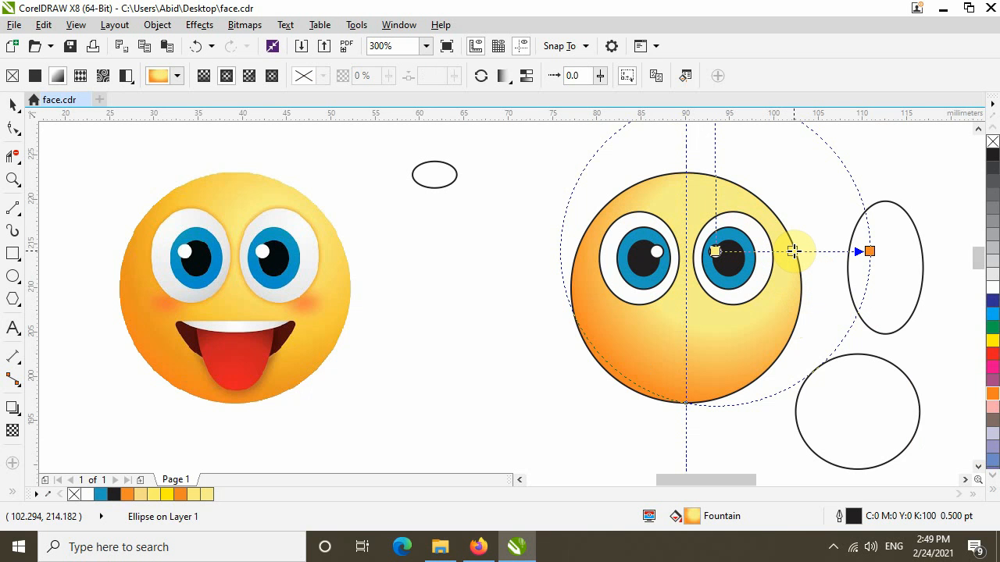
{"action": "left_click", "coordinate": [793, 251]}
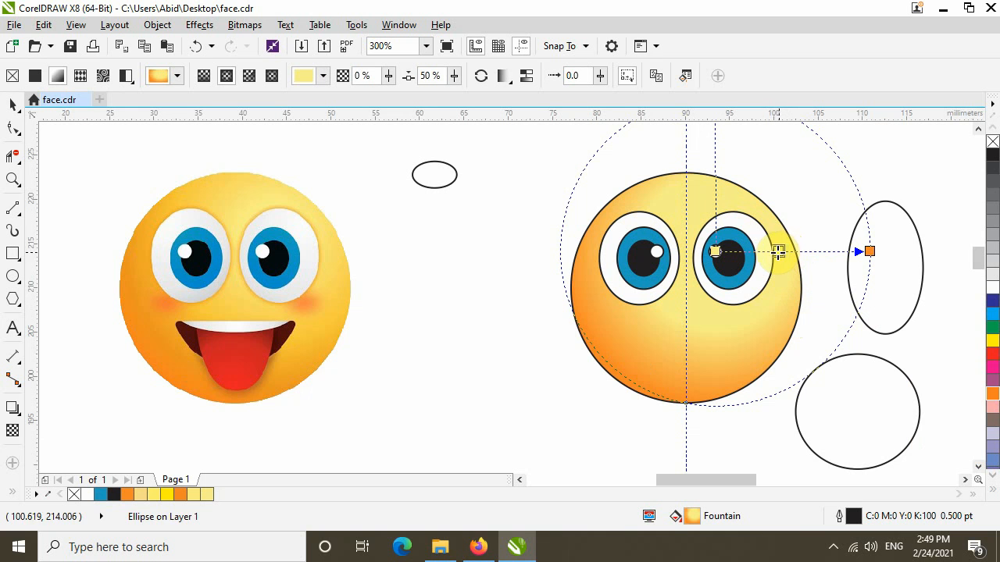
{"action": "left_click_drag", "start_coordinate": [773, 251], "coordinate": [818, 251]}
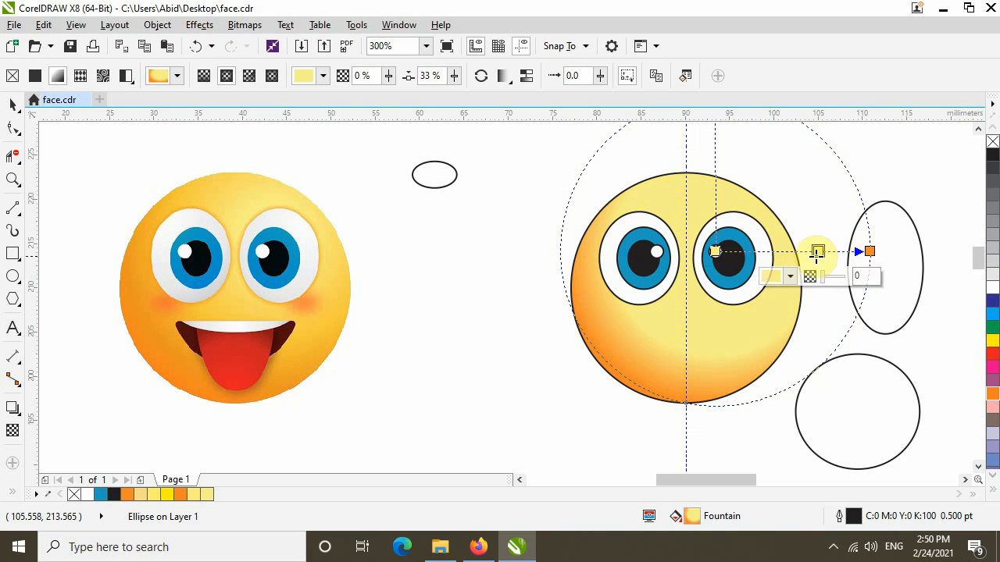
{"action": "left_click_drag", "start_coordinate": [815, 250], "coordinate": [802, 249]}
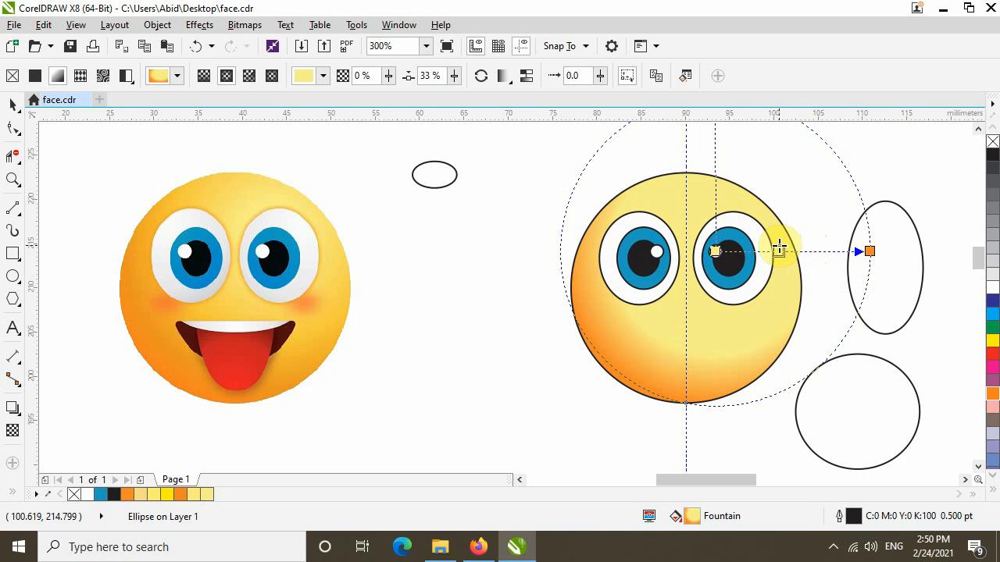
{"action": "left_click_drag", "start_coordinate": [779, 248], "coordinate": [778, 251]}
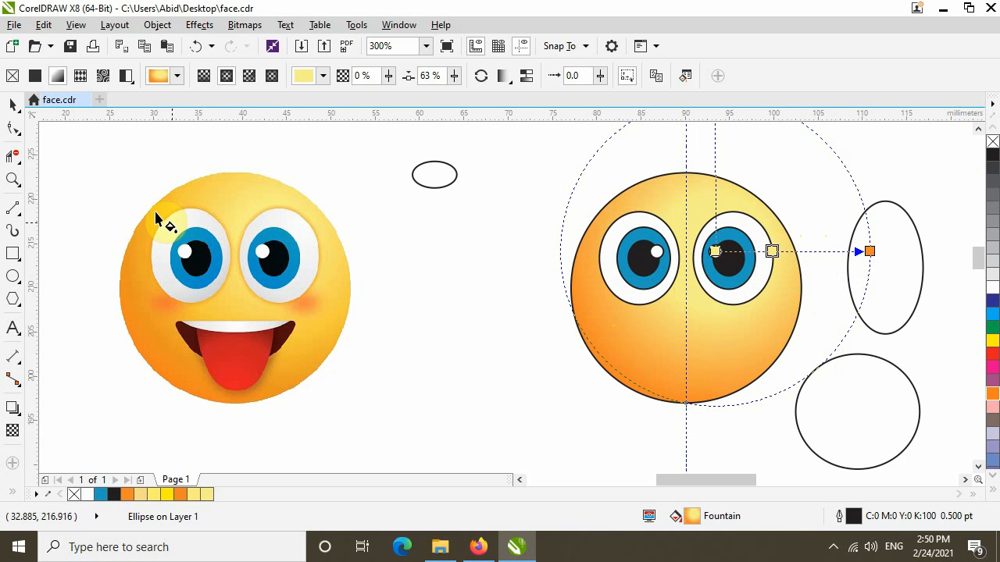
Step: Remove the outline from the gradient-filled face circle
{"action": "left_click", "coordinate": [13, 106]}
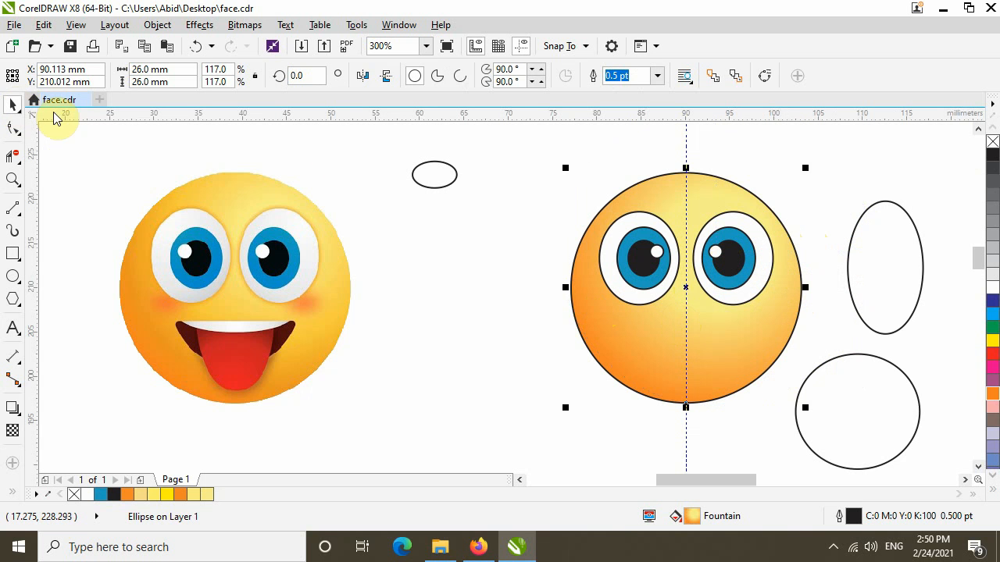
{"action": "right_click", "coordinate": [992, 142]}
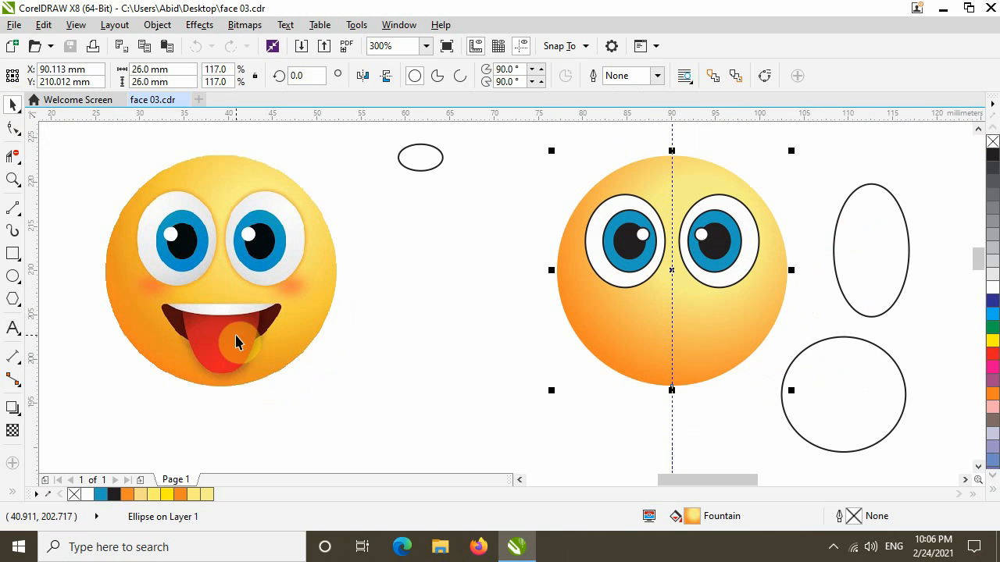
Step: Move the large 14 × 13 mm ellipse onto the face, centred on the vertical guideline at about Y 207.5 mm
{"action": "left_click", "coordinate": [845, 399]}
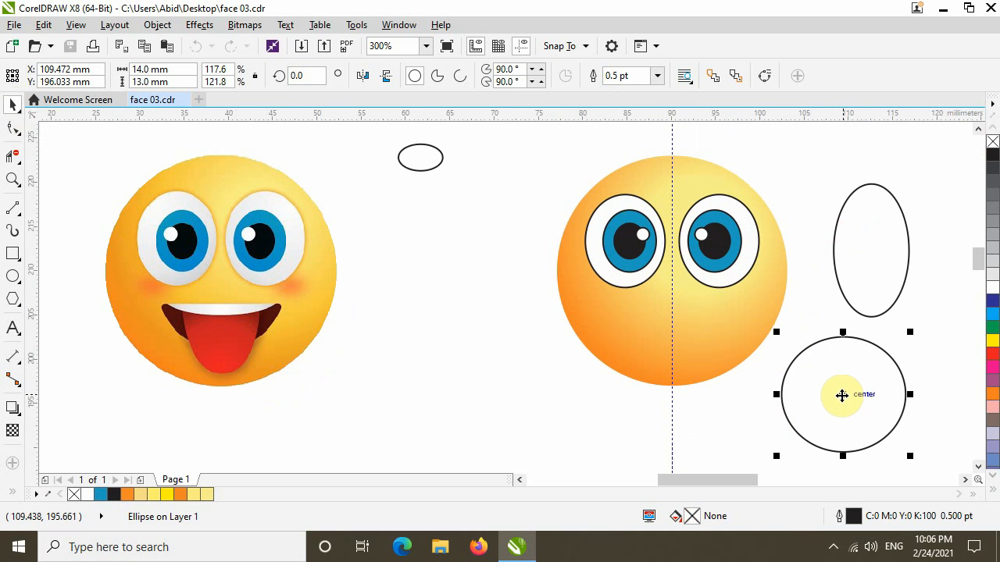
{"action": "left_click", "coordinate": [844, 395]}
{"action": "left_click_drag", "start_coordinate": [844, 394], "coordinate": [668, 293]}
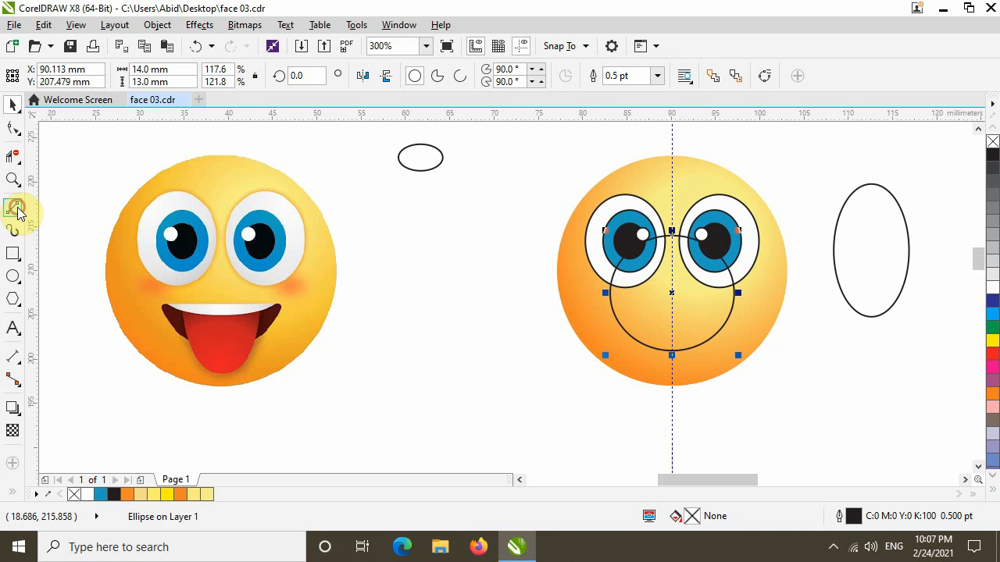
Step: Draw a 14 mm horizontal 2-point line across the middle of the ellipse on the face
{"action": "left_click", "coordinate": [17, 211]}
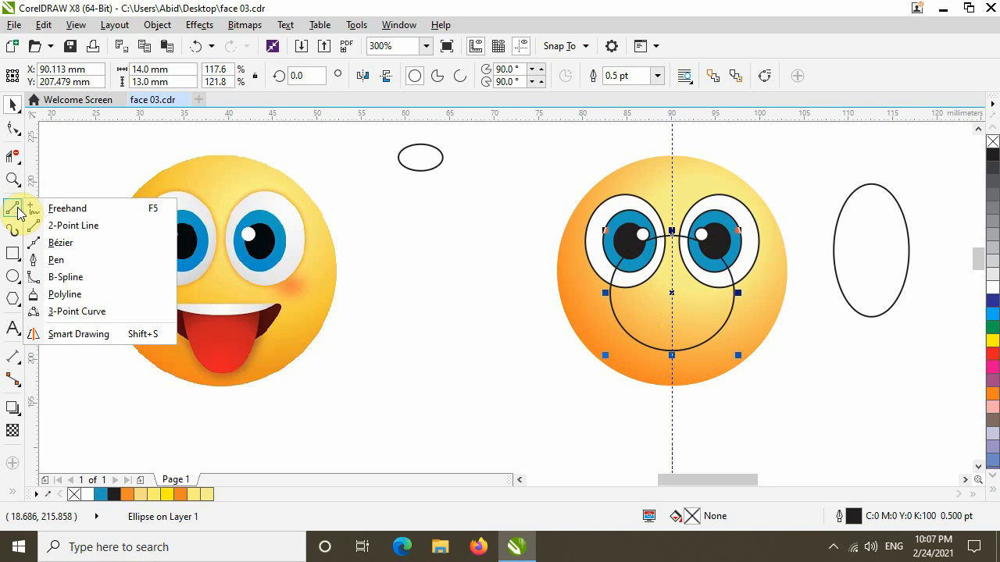
{"action": "left_click", "coordinate": [66, 226]}
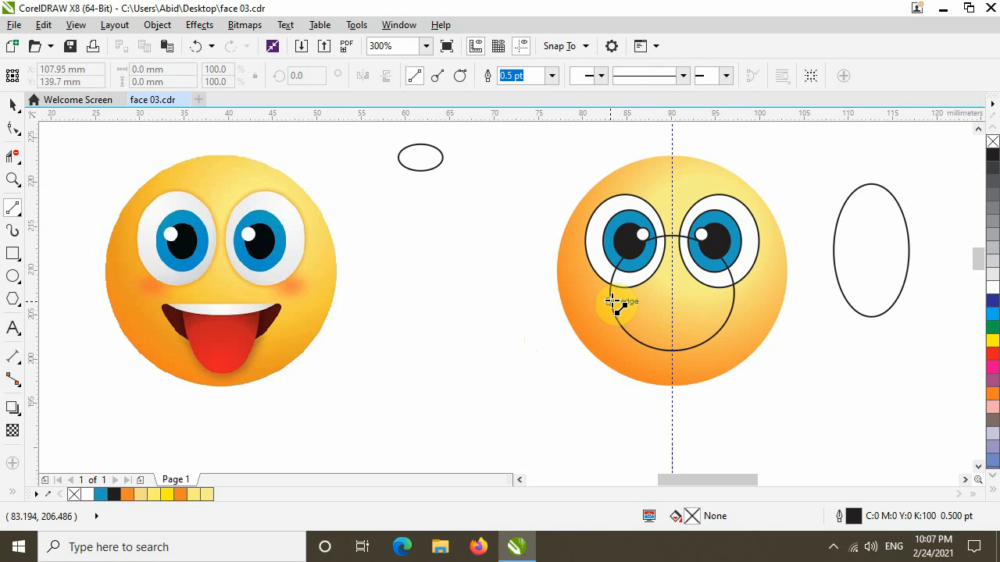
{"action": "left_click_drag", "start_coordinate": [612, 293], "coordinate": [736, 294]}
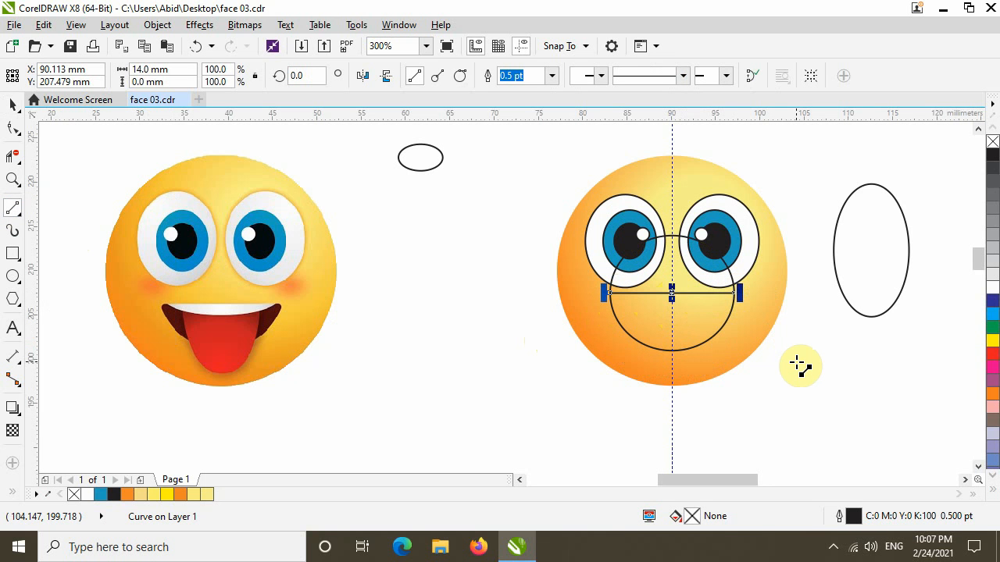
Step: Nudge the horizontal line straight down to about Y 206.3 mm as the mouth's upper edge
{"action": "key", "text": "Down"}
{"action": "key", "text": "Down"}
{"action": "key", "text": "Down"}
{"action": "key", "text": "Down"}
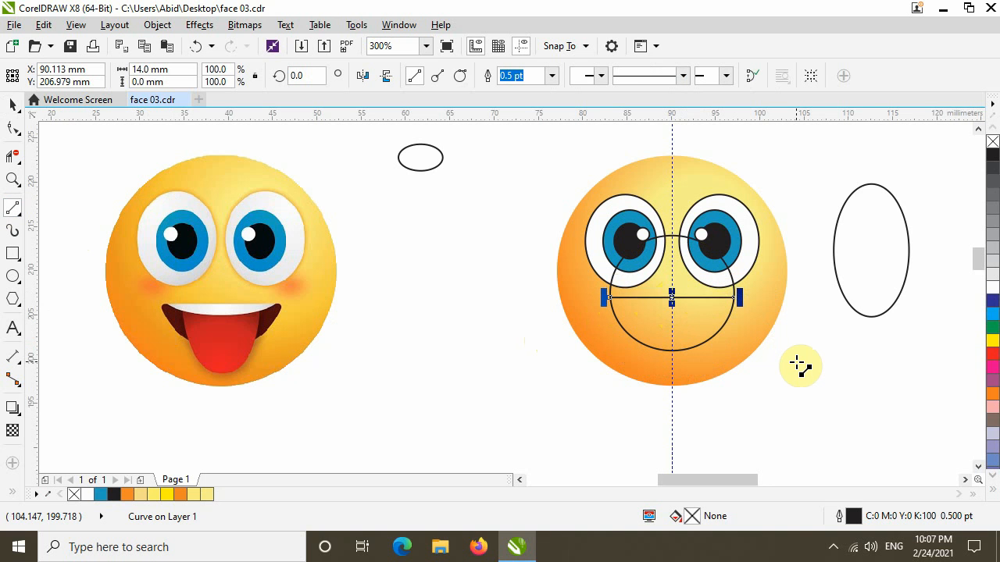
{"action": "key", "text": "Down"}
{"action": "key", "text": "Down"}
{"action": "key", "text": "Down"}
{"action": "key", "text": "Down"}
{"action": "key", "text": "Down"}
{"action": "key", "text": "Down"}
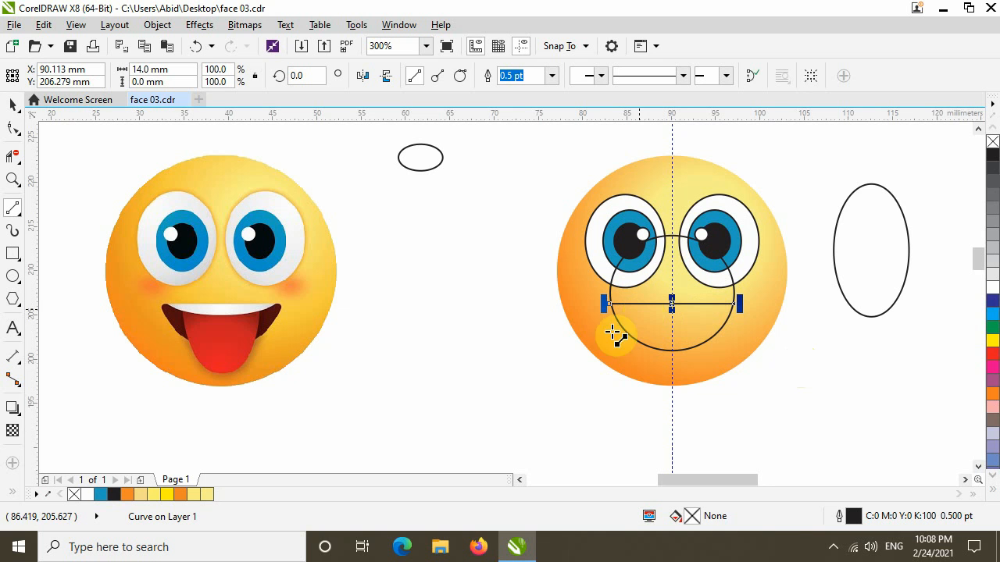
Step: Smart-fill the part of the ellipse below the line with red and a 0.5 pt black outline to form the mouth
{"action": "left_click", "coordinate": [11, 495]}
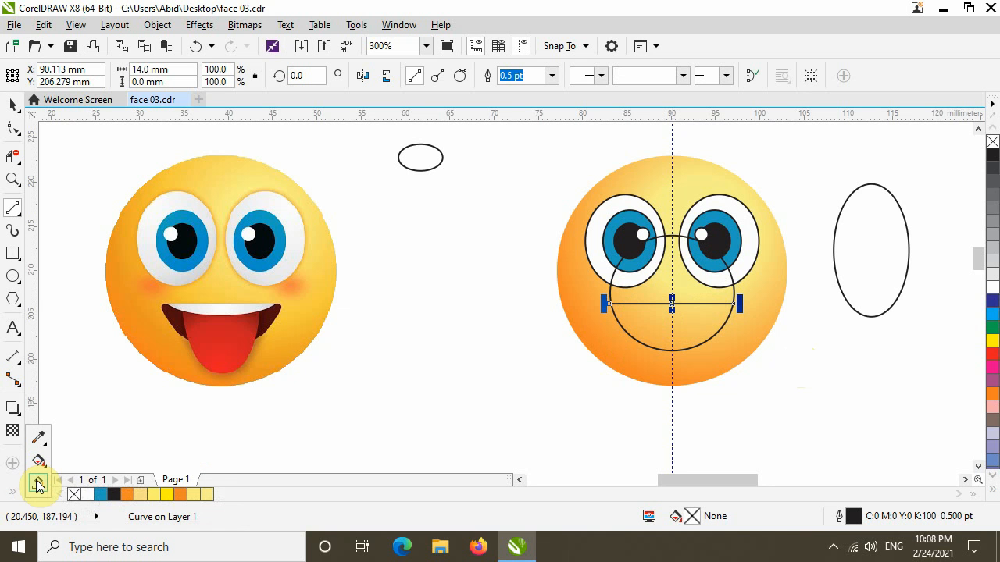
{"action": "left_click", "coordinate": [38, 482]}
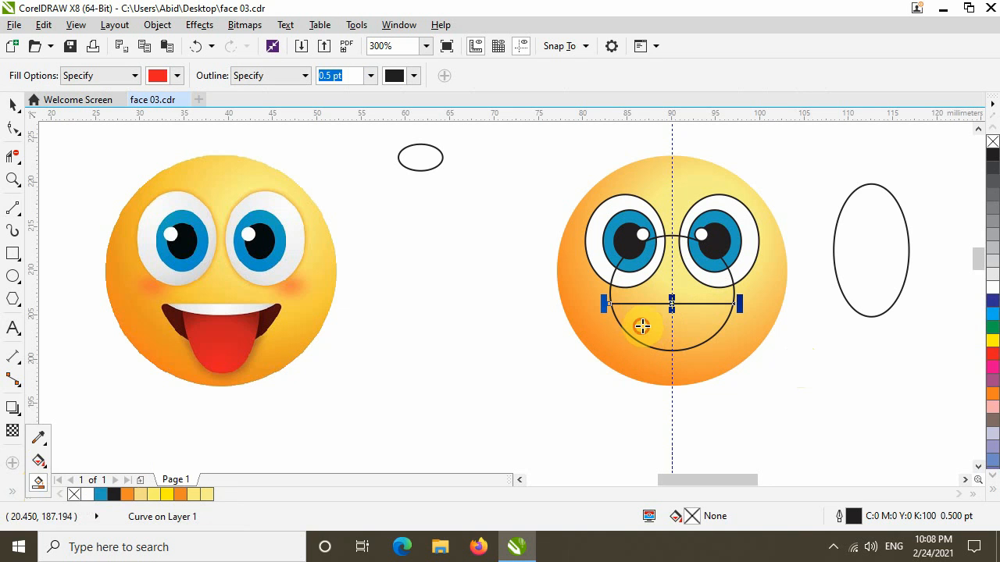
{"action": "left_click", "coordinate": [648, 321]}
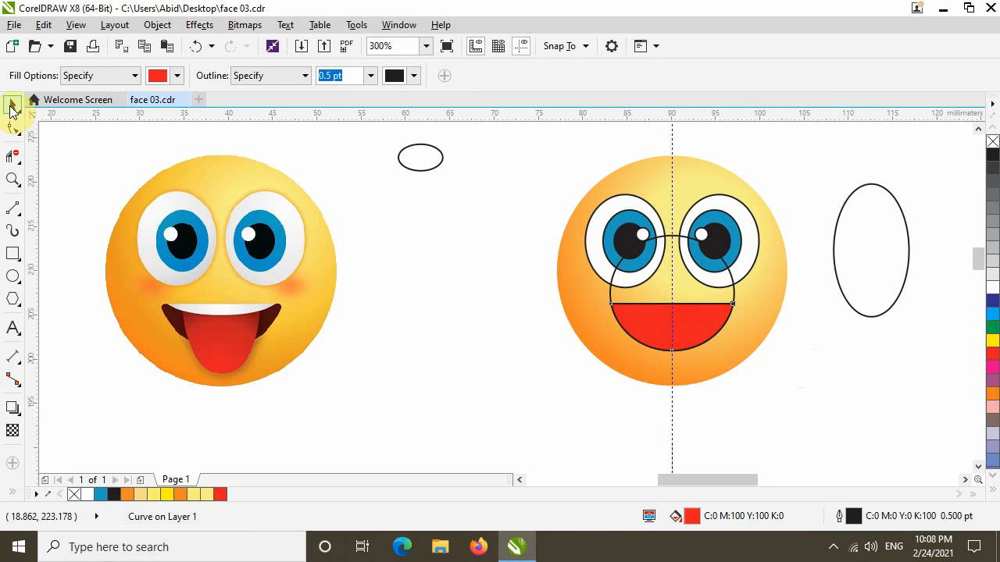
Step: Delete the construction ellipse and the straight line around the red mouth, keeping the mouth shape
{"action": "left_click", "coordinate": [10, 107]}
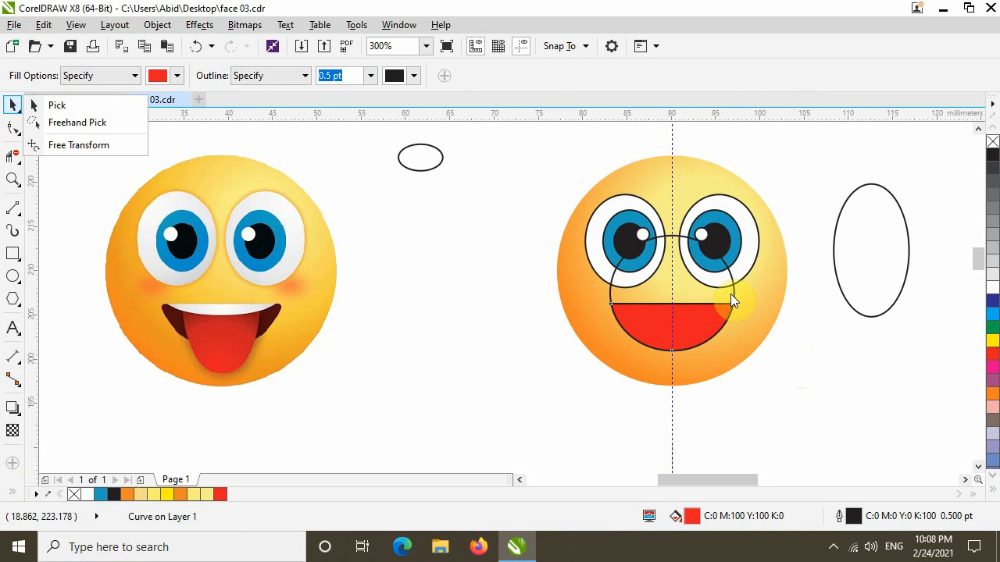
{"action": "left_click", "coordinate": [731, 301]}
{"action": "left_click", "coordinate": [10, 104]}
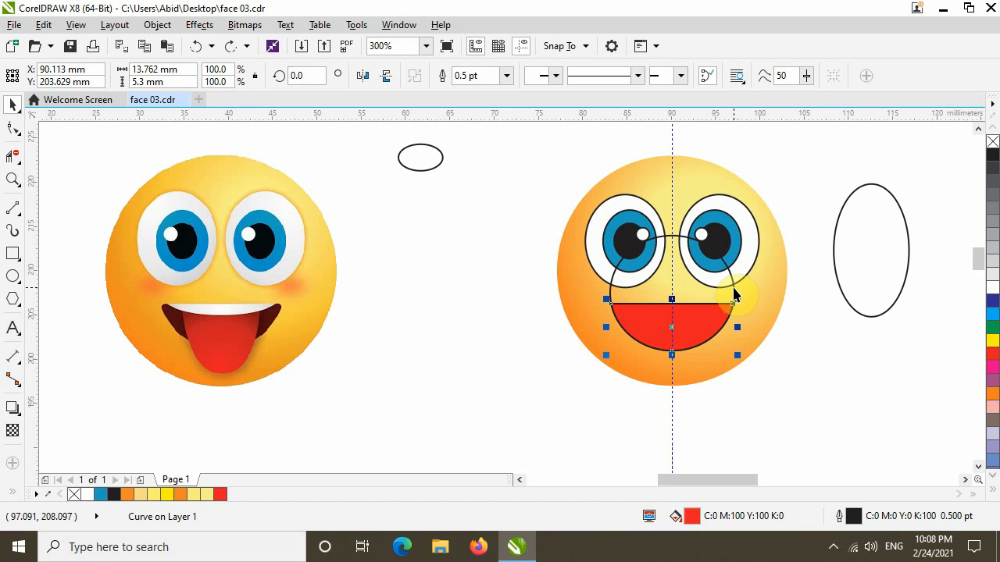
{"action": "left_click", "coordinate": [735, 289]}
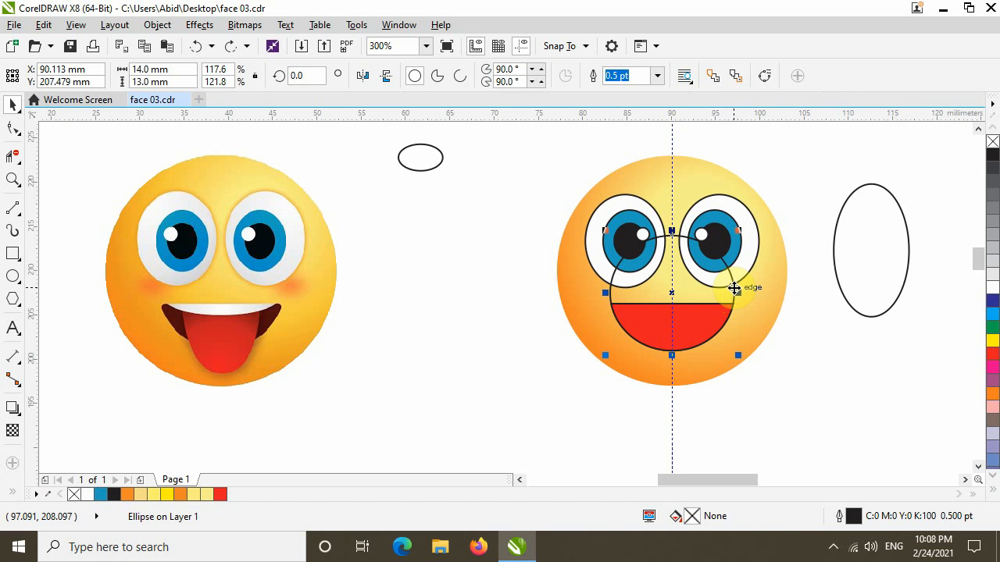
{"action": "key", "text": "Delete"}
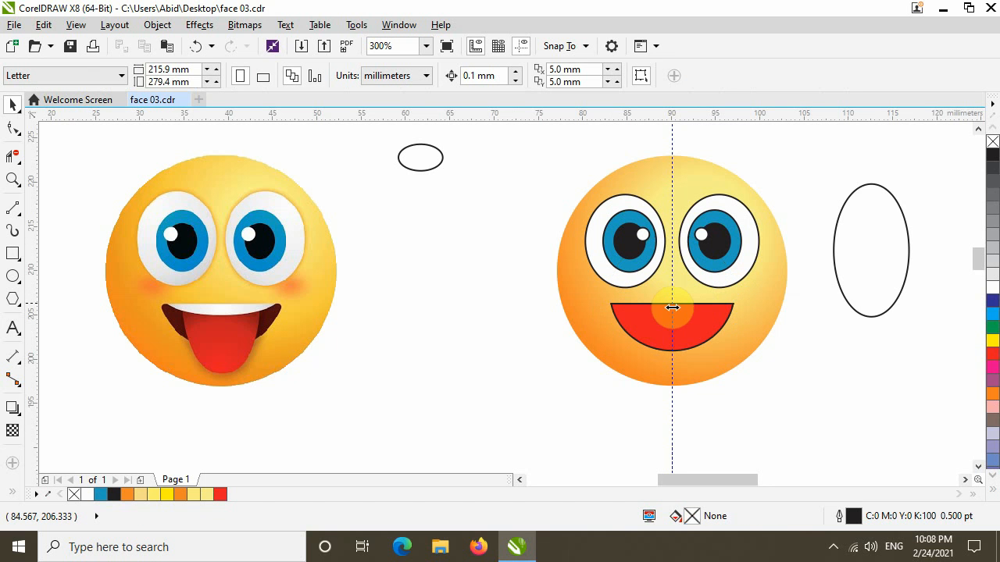
{"action": "left_click_drag", "start_coordinate": [793, 318], "coordinate": [536, 292]}
{"action": "left_click", "coordinate": [538, 295]}
Step: Convert the mouth's straight upper edge to a curve and bend its middle down to about Y 205 mm on the guideline
{"action": "left_click", "coordinate": [12, 130]}
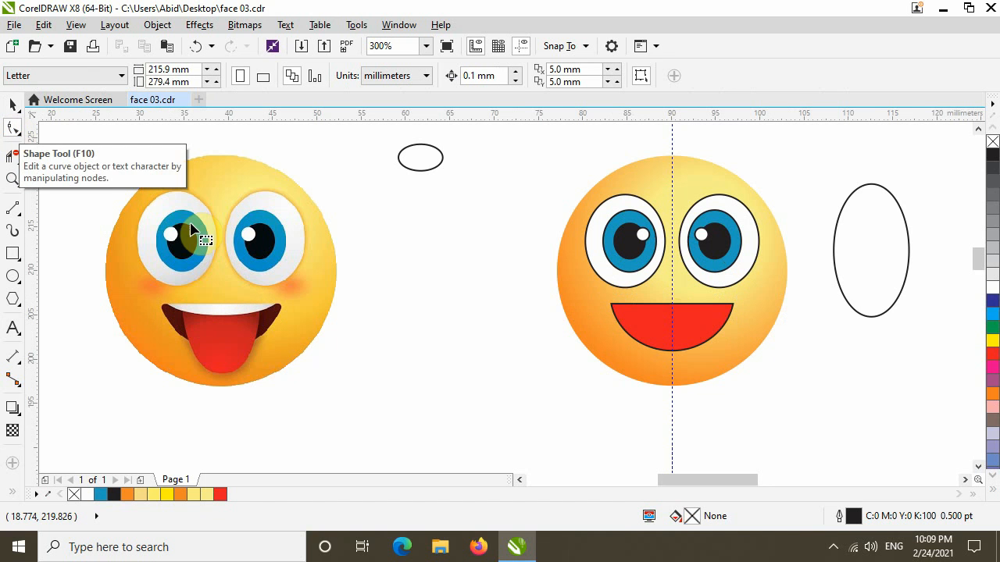
{"action": "left_click", "coordinate": [680, 306]}
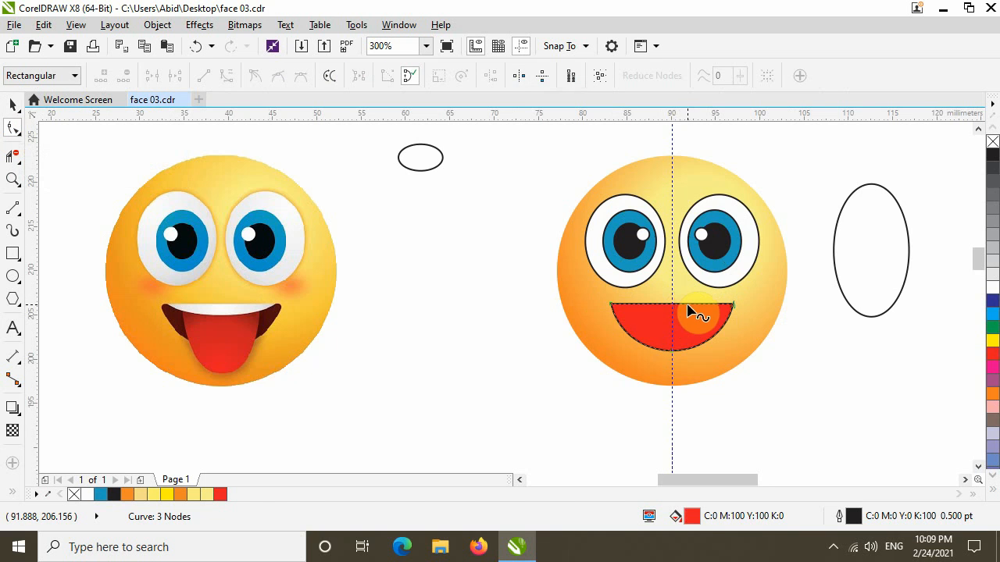
{"action": "scroll", "coordinate": [685, 306], "scroll_direction": "up", "scroll_amount": 3}
{"action": "scroll", "coordinate": [690, 312], "scroll_direction": "right", "scroll_amount": 3}
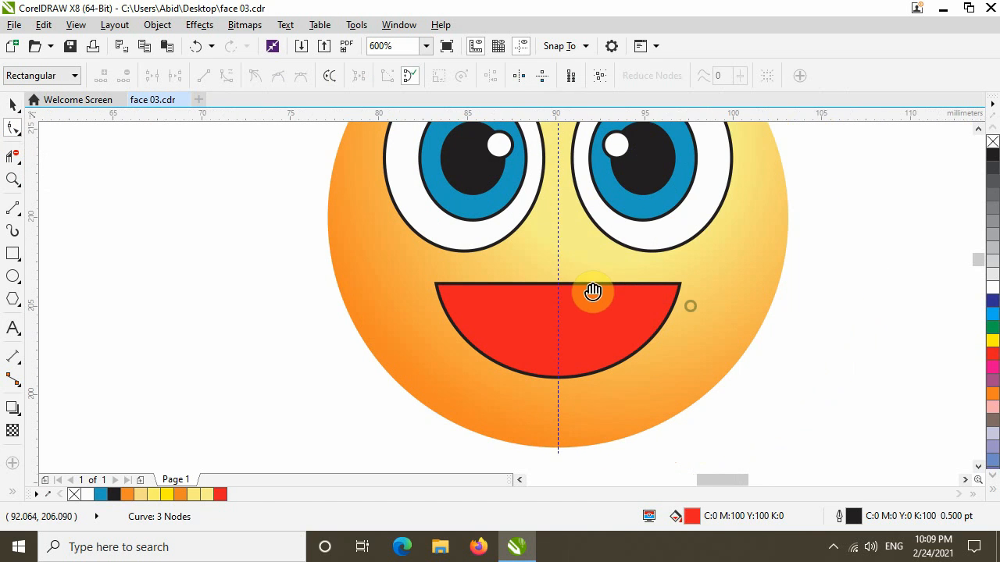
{"action": "right_click", "coordinate": [557, 287]}
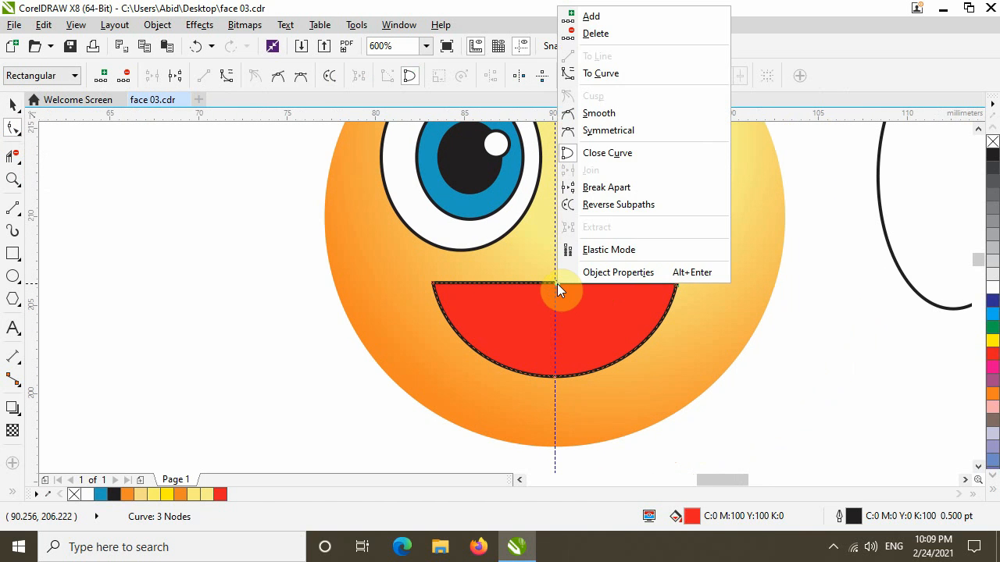
{"action": "left_click", "coordinate": [595, 75]}
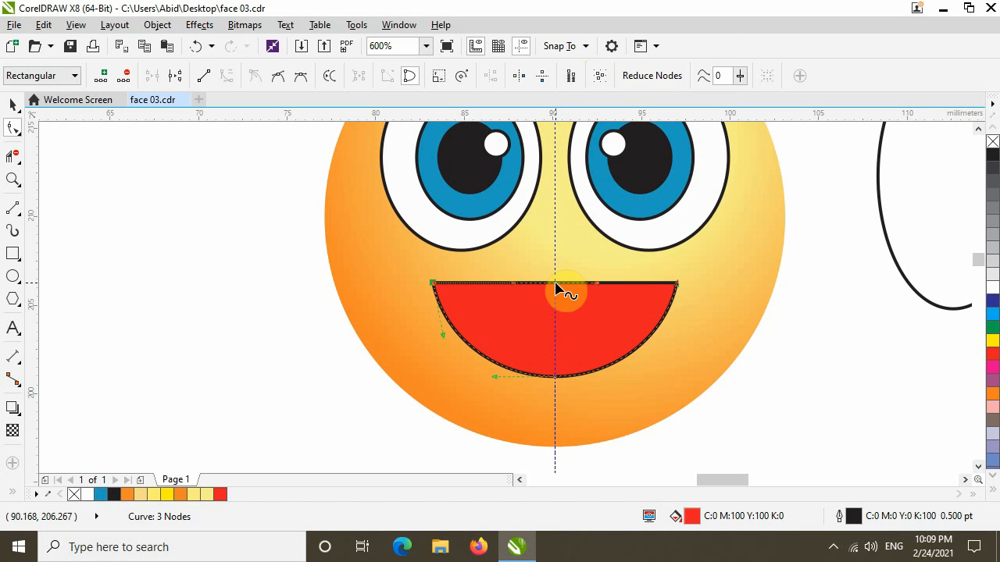
{"action": "left_click", "coordinate": [556, 289]}
{"action": "left_click_drag", "start_coordinate": [556, 284], "coordinate": [555, 307]}
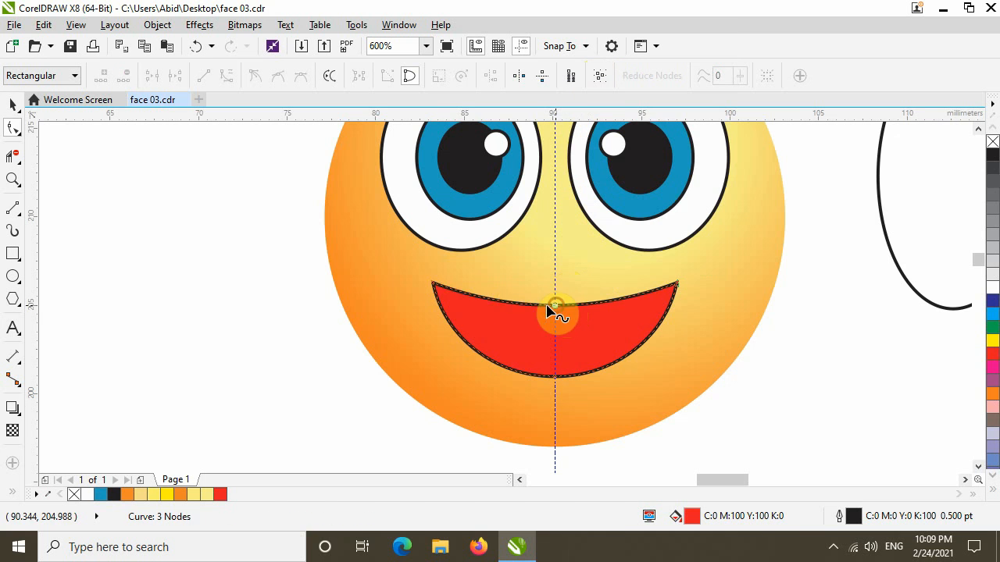
Step: Examine the mouth corners of the reference face and compare them with the left corner of the red mouth
{"action": "scroll", "coordinate": [508, 313], "scroll_direction": "down", "scroll_amount": 2}
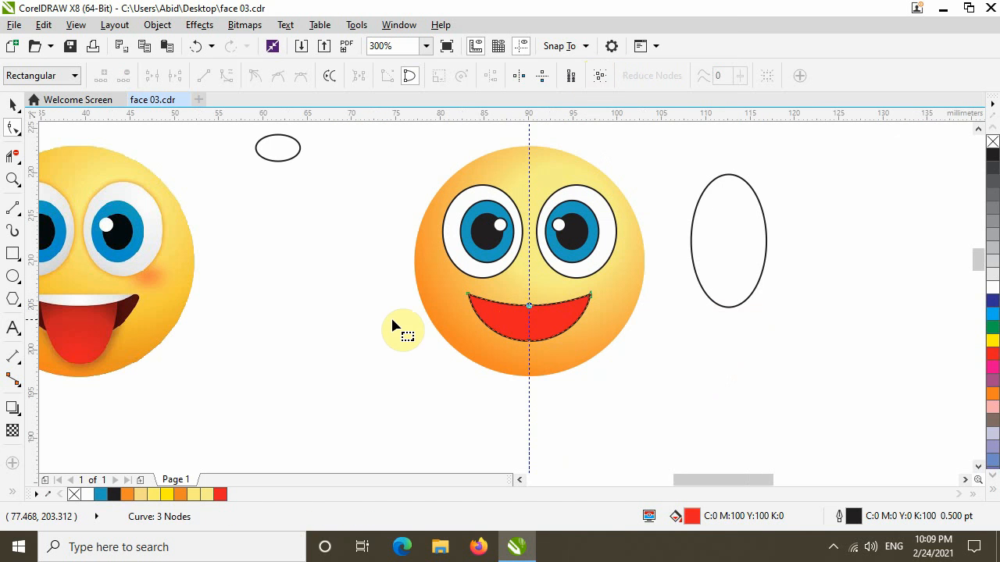
{"action": "left_click_drag", "start_coordinate": [266, 329], "coordinate": [340, 328]}
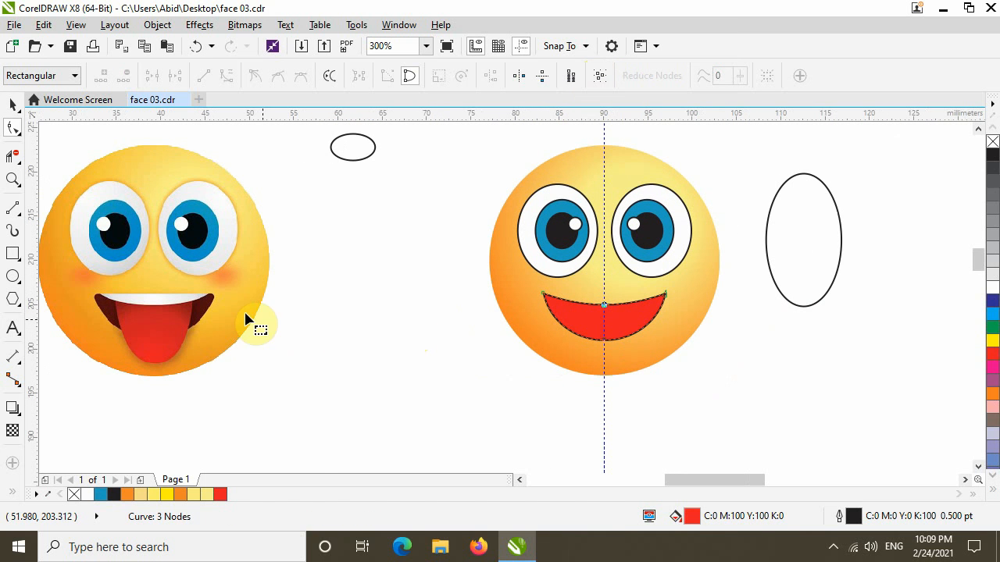
{"action": "scroll", "coordinate": [217, 313], "scroll_direction": "up", "scroll_amount": 4}
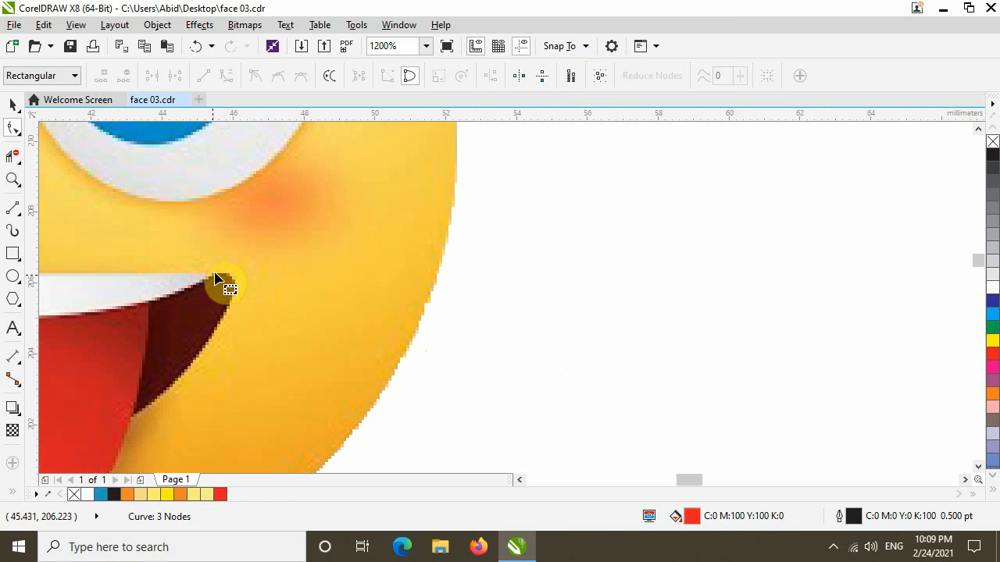
{"action": "scroll", "coordinate": [631, 304], "scroll_direction": "down", "scroll_amount": 1}
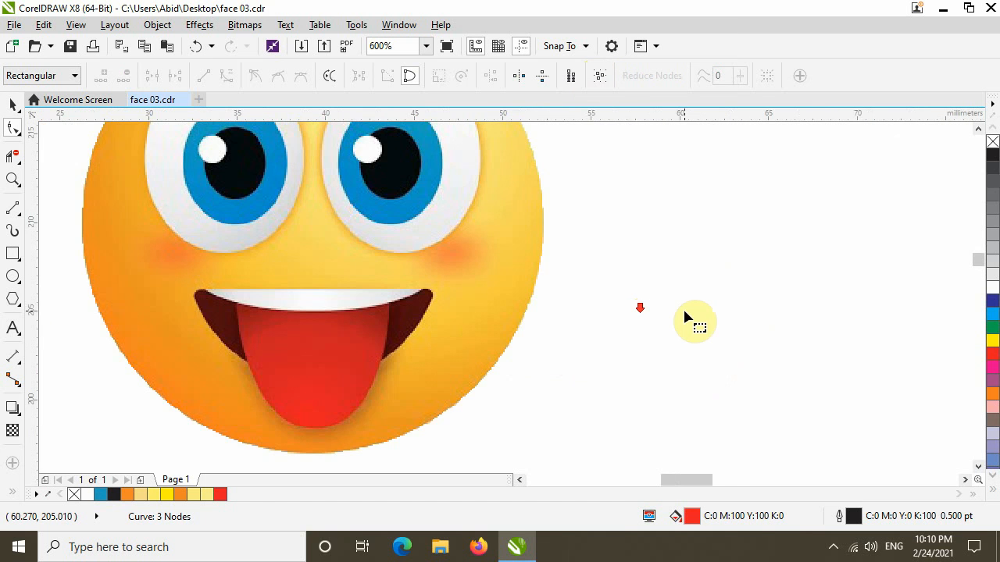
{"action": "left_click_drag", "start_coordinate": [685, 310], "coordinate": [290, 307]}
{"action": "left_click_drag", "start_coordinate": [726, 290], "coordinate": [627, 295]}
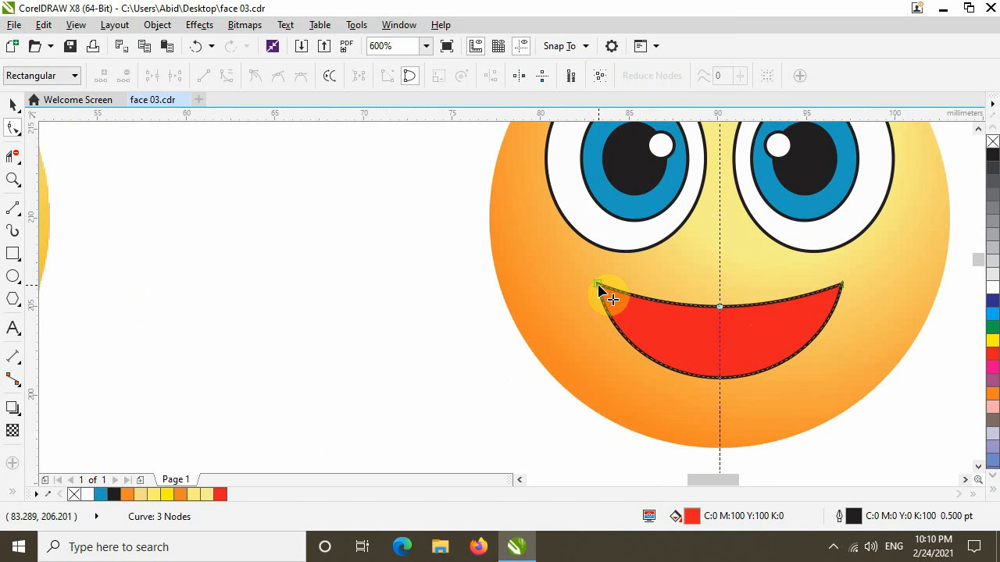
{"action": "scroll", "coordinate": [599, 288], "scroll_direction": "up", "scroll_amount": 2}
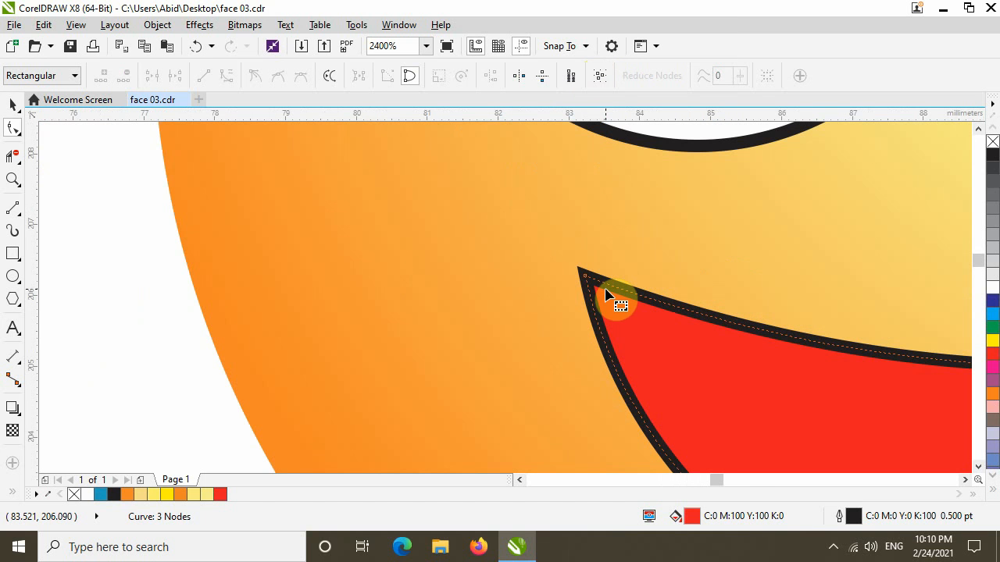
{"action": "left_click_drag", "start_coordinate": [461, 312], "coordinate": [512, 281]}
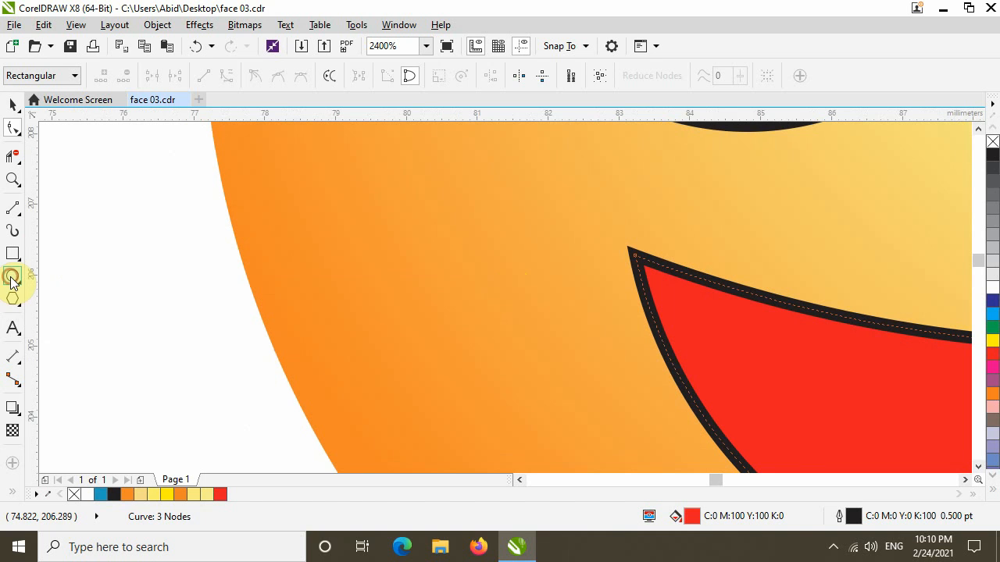
Step: Draw a small circle beside the face and set its width and height to 1 mm
{"action": "left_click", "coordinate": [13, 279]}
{"action": "left_click", "coordinate": [82, 277]}
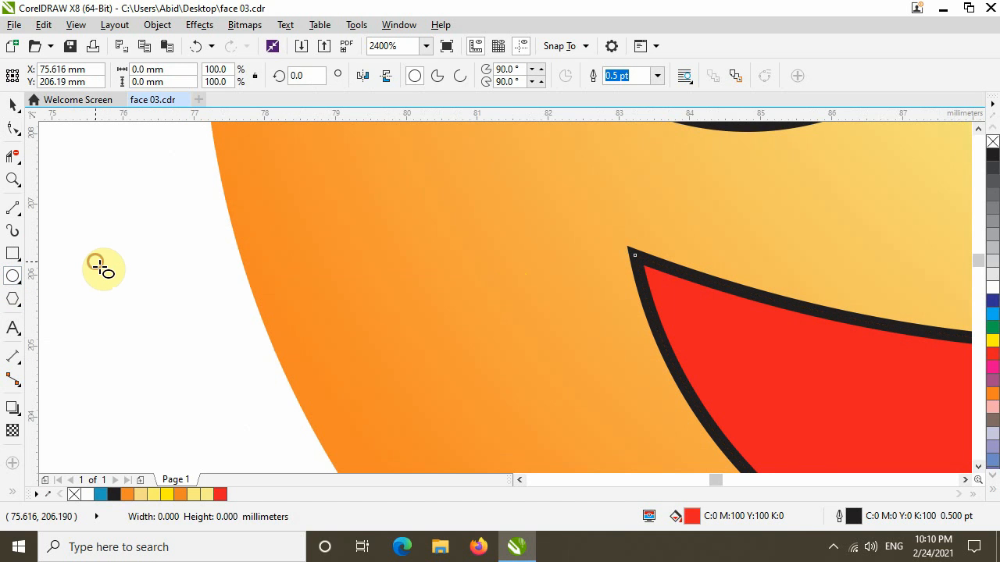
{"action": "left_click_drag", "start_coordinate": [92, 257], "coordinate": [143, 306]}
{"action": "left_click", "coordinate": [149, 70]}
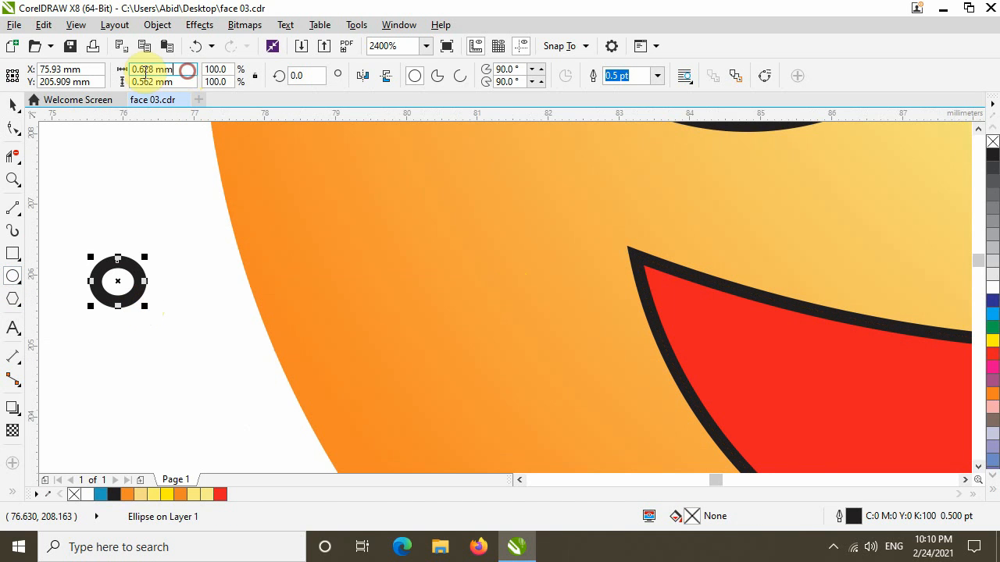
{"action": "type", "text": "1"}
{"action": "key", "text": "Tab"}
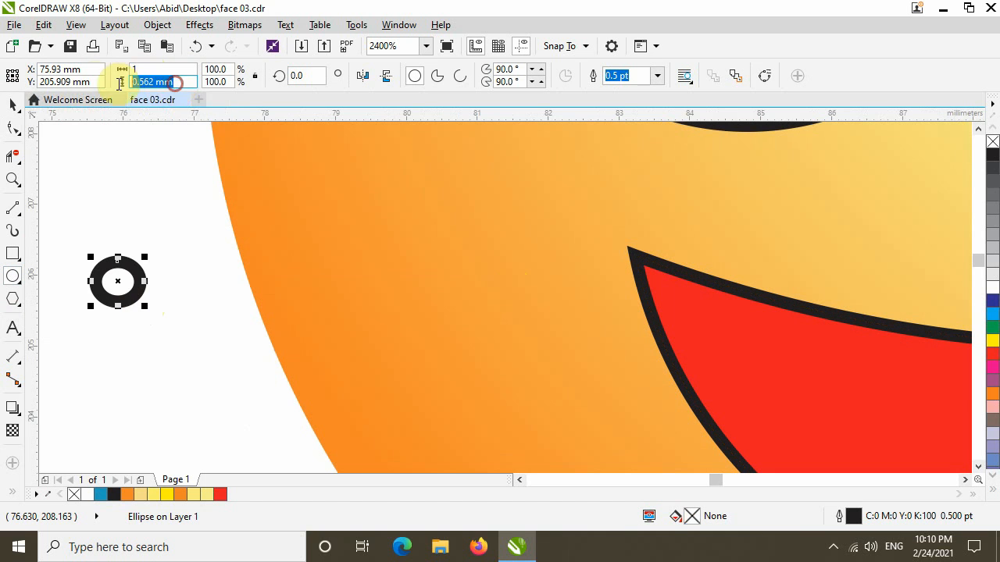
{"action": "type", "text": "1"}
{"action": "key", "text": "Return"}
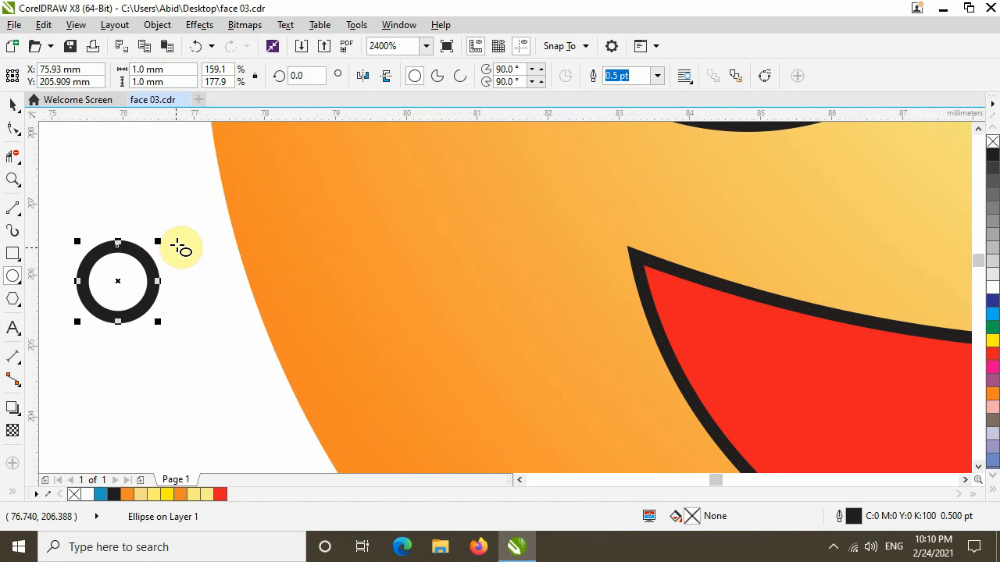
Step: Move the 1 mm circle into the left corner of the red mouth
{"action": "left_click_drag", "start_coordinate": [118, 281], "coordinate": [691, 313]}
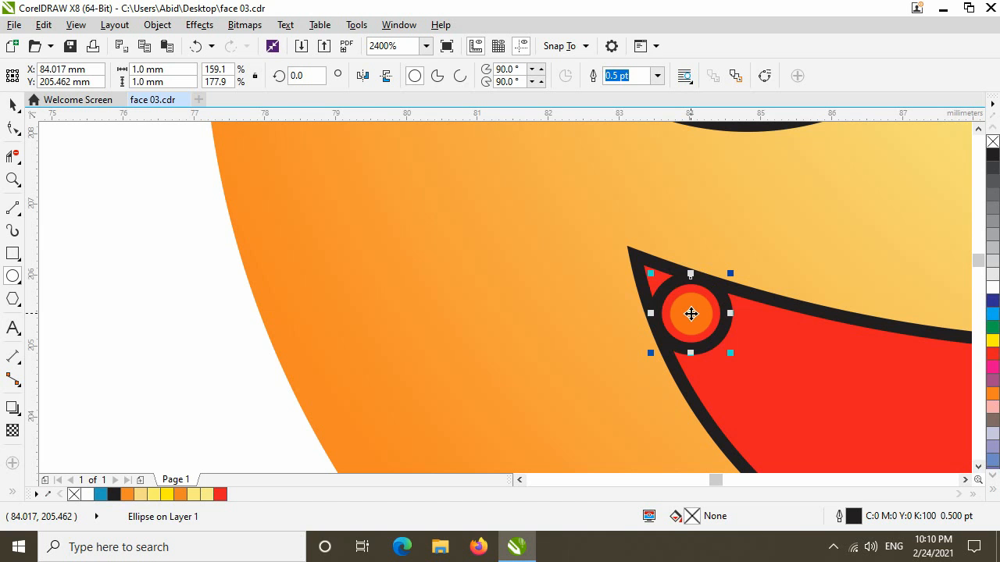
{"action": "left_click", "coordinate": [12, 156]}
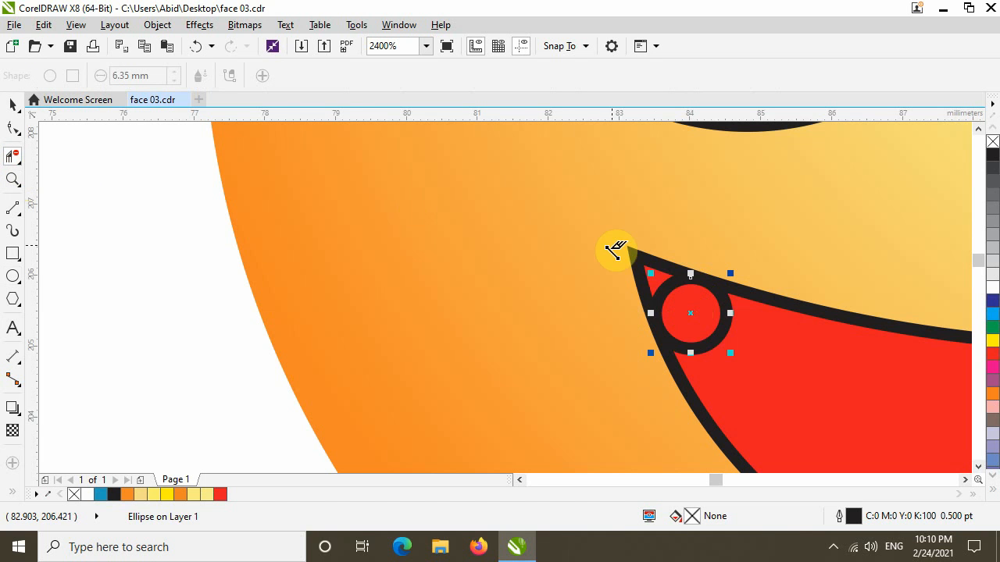
{"action": "left_click_drag", "start_coordinate": [627, 272], "coordinate": [649, 241]}
{"action": "key", "text": "ctrl+z"}
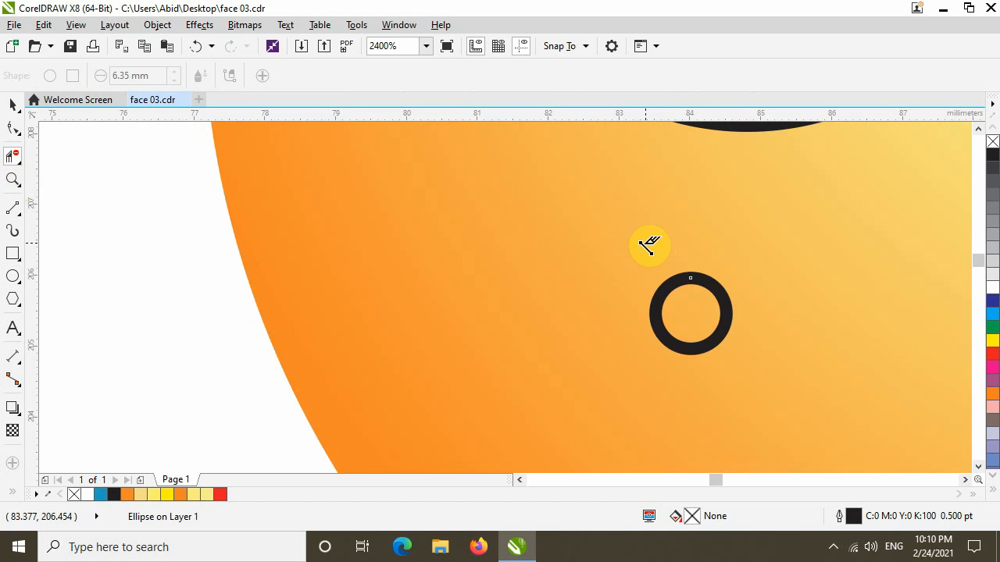
{"action": "key", "text": "ctrl+z"}
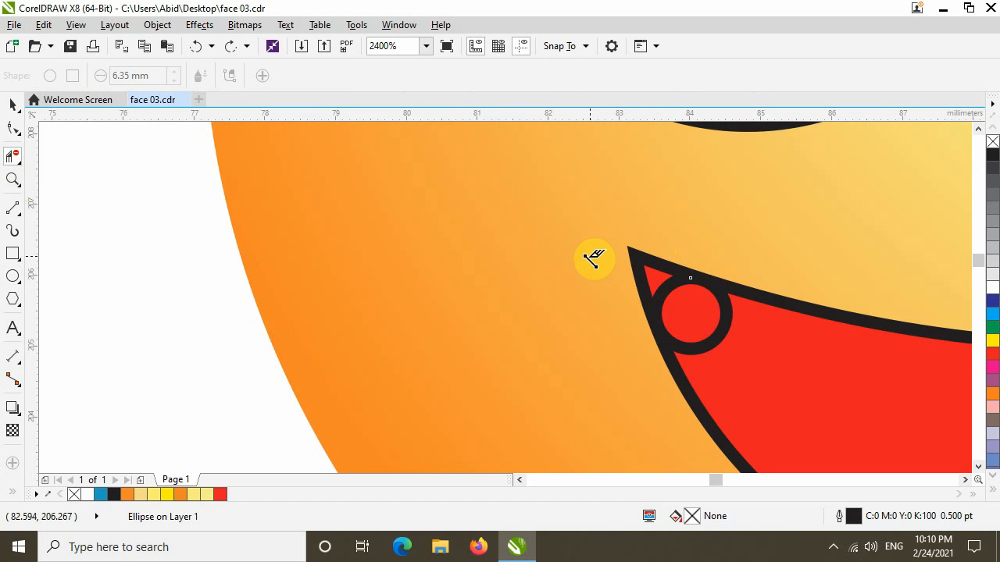
Step: Shift the 1 mm circle closer into the mouth's left corner, at X 83.929, Y 205.55 mm, and give it a yellow outline
{"action": "left_click", "coordinate": [19, 133]}
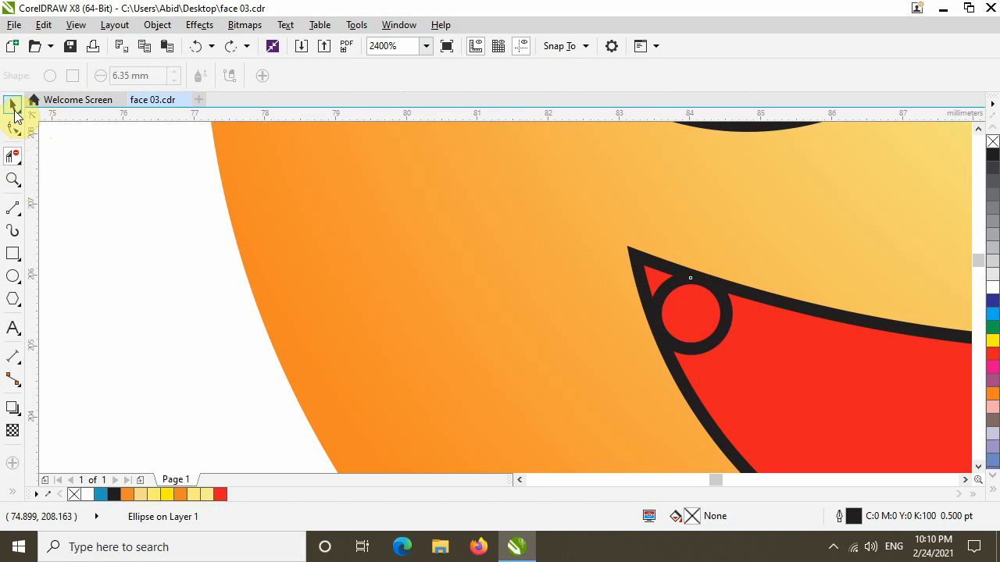
{"action": "left_click", "coordinate": [13, 105]}
{"action": "mouse_move", "coordinate": [691, 313]}
{"action": "left_mouse_down"}
{"action": "mouse_move", "coordinate": [703, 331]}
{"action": "mouse_move", "coordinate": [683, 313]}
{"action": "left_mouse_up"}
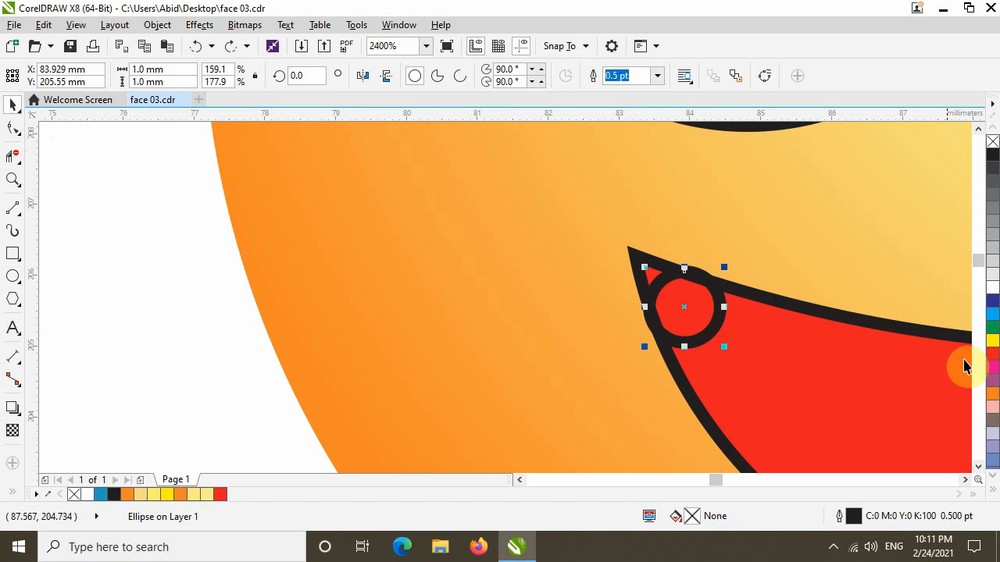
{"action": "right_click", "coordinate": [992, 341]}
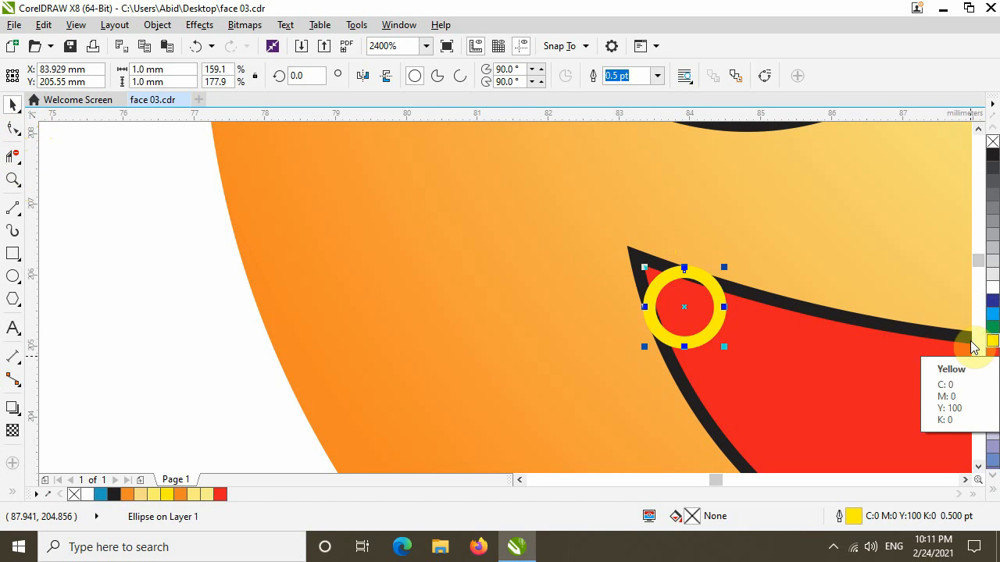
Step: Place the yellow circle's rotation centre on the vertical guideline in the middle of the mouth, at about X 90.1, Y 203.6 mm
{"action": "left_click_drag", "start_coordinate": [680, 313], "coordinate": [573, 303]}
{"action": "scroll", "coordinate": [751, 307], "scroll_direction": "down", "scroll_amount": 1}
{"action": "scroll", "coordinate": [750, 304], "scroll_direction": "down", "scroll_amount": 1}
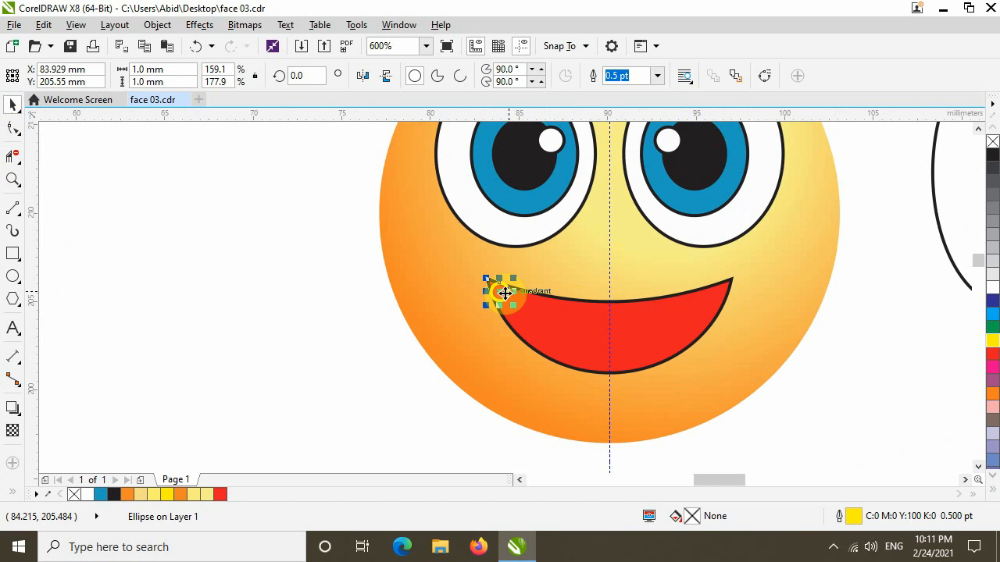
{"action": "mouse_move", "coordinate": [511, 291]}
{"action": "left_mouse_down"}
{"action": "mouse_move", "coordinate": [587, 202]}
{"action": "mouse_move", "coordinate": [500, 291]}
{"action": "left_mouse_up"}
{"action": "scroll", "coordinate": [520, 302], "scroll_direction": "up", "scroll_amount": 2}
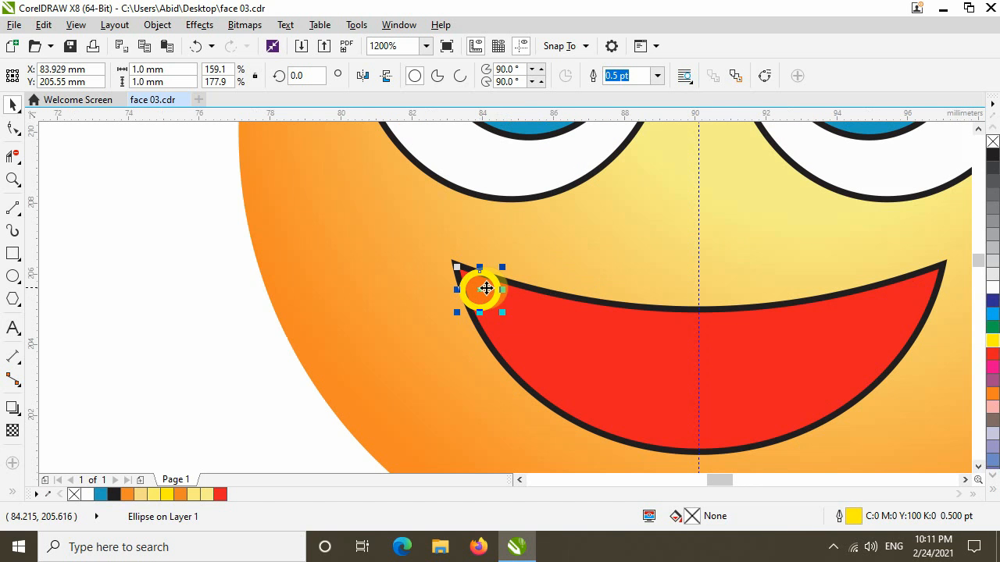
{"action": "left_click", "coordinate": [484, 289]}
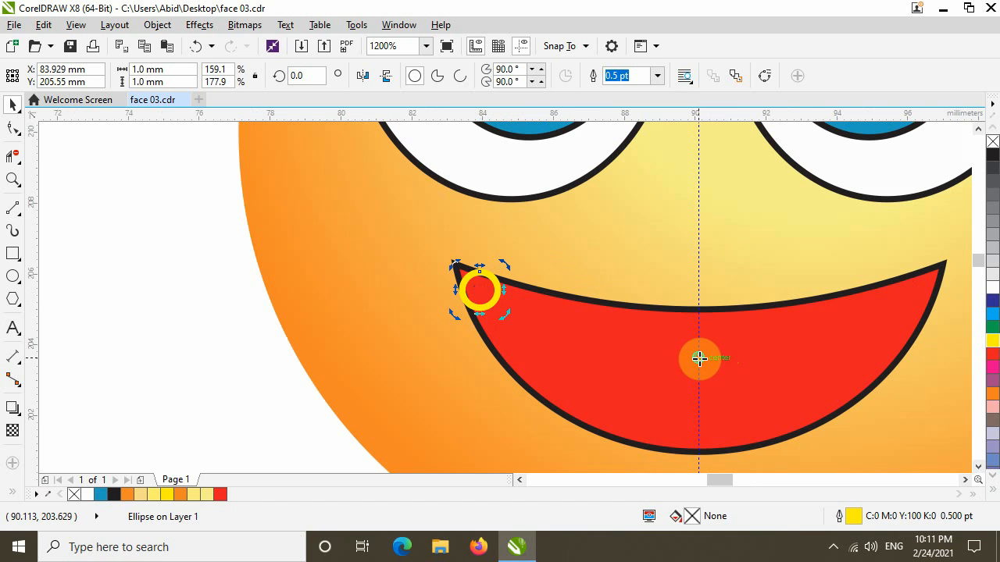
{"action": "left_click_drag", "start_coordinate": [699, 359], "coordinate": [699, 358]}
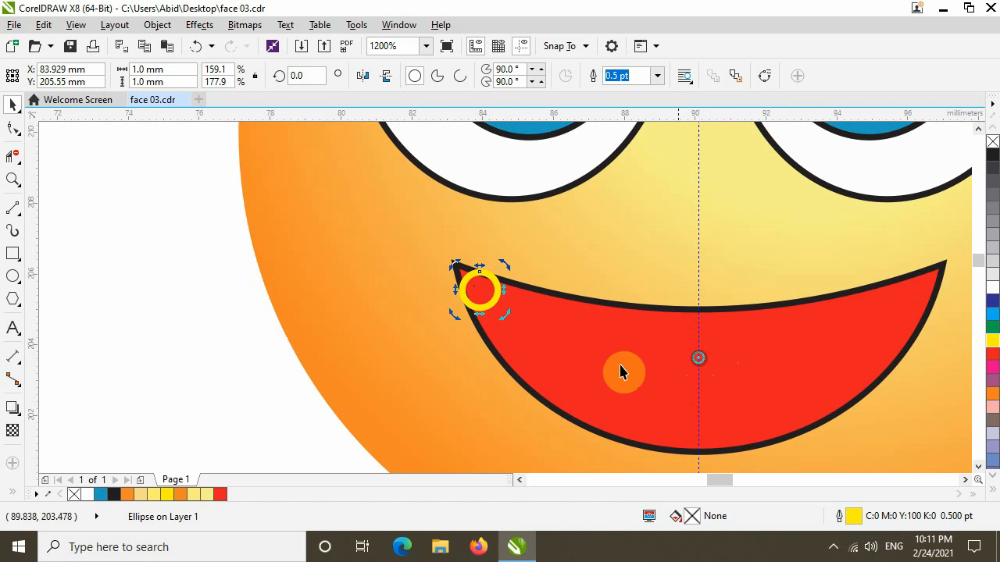
Step: Rotate a copy of the yellow circle by about 214.6° around the shifted centre so it sits in the mouth's right corner
{"action": "left_click_drag", "start_coordinate": [606, 300], "coordinate": [356, 268]}
{"action": "left_click_drag", "start_coordinate": [356, 267], "coordinate": [297, 263]}
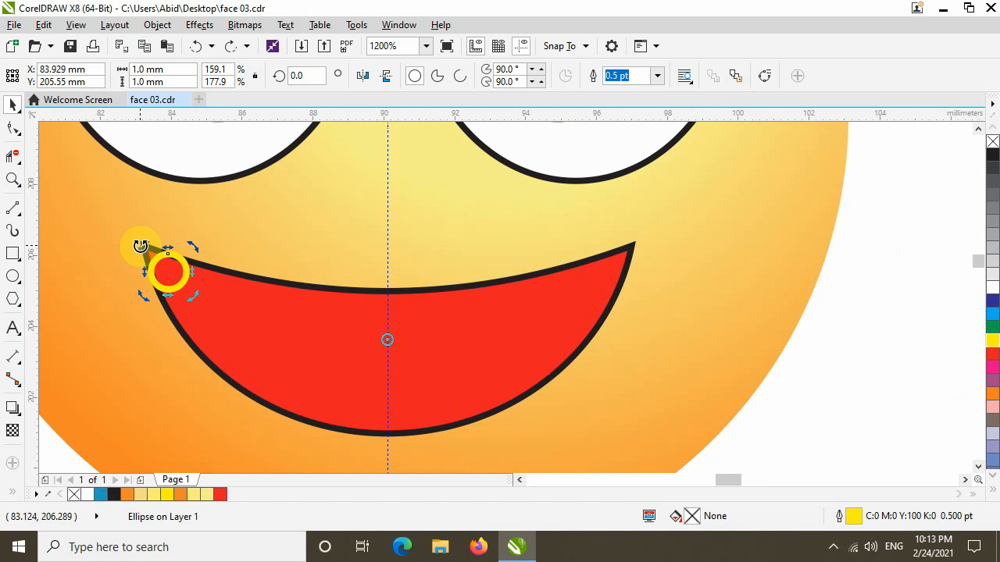
{"action": "left_click_drag", "start_coordinate": [141, 246], "coordinate": [631, 281]}
{"action": "scroll", "coordinate": [631, 283], "scroll_direction": "up", "scroll_amount": 2}
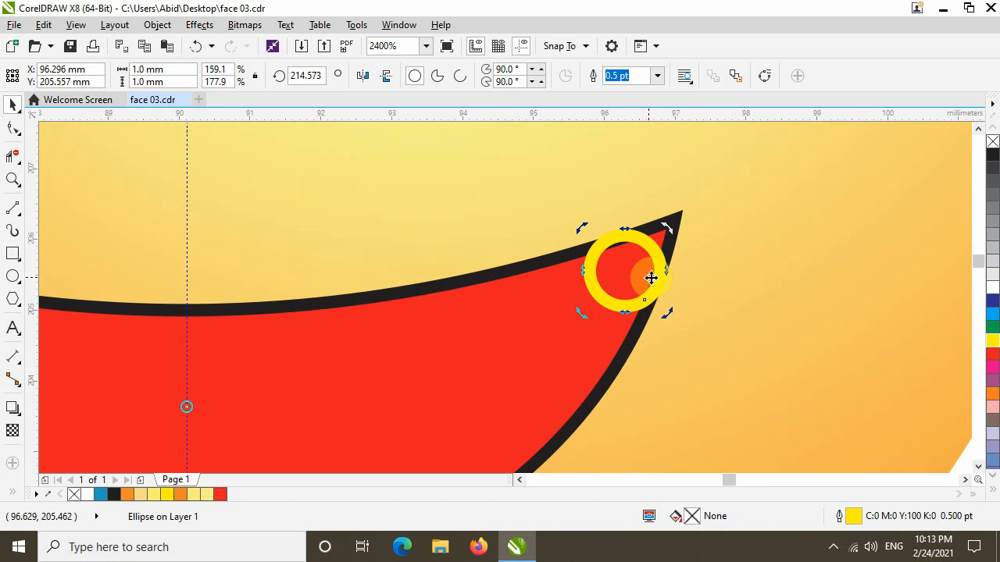
{"action": "scroll", "coordinate": [655, 279], "scroll_direction": "up", "scroll_amount": 2}
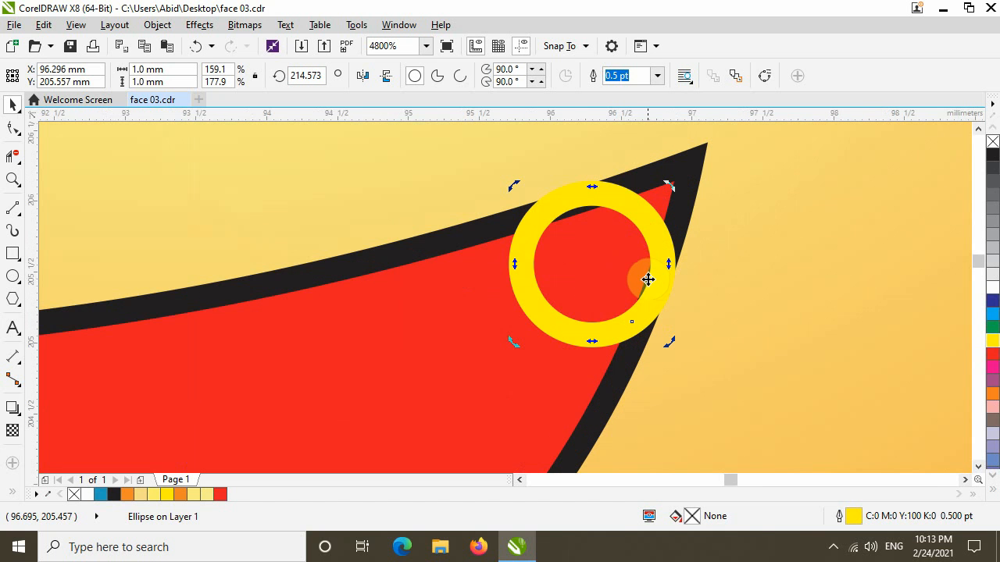
{"action": "scroll", "coordinate": [647, 280], "scroll_direction": "down", "scroll_amount": 2}
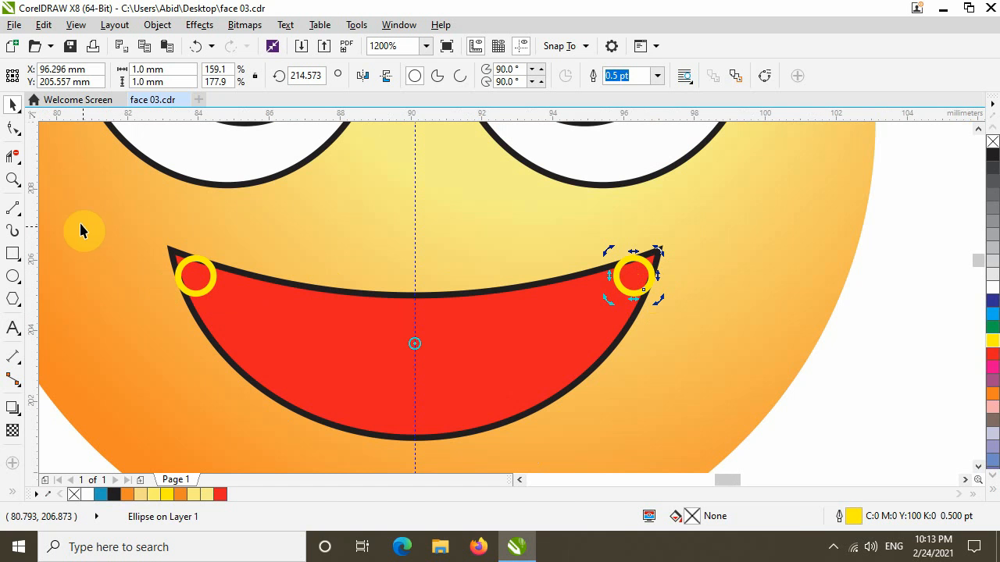
Step: Remove the pointed tips at both mouth corners and the inner arcs of both yellow circles with Virtual Segment Delete
{"action": "left_click", "coordinate": [12, 158]}
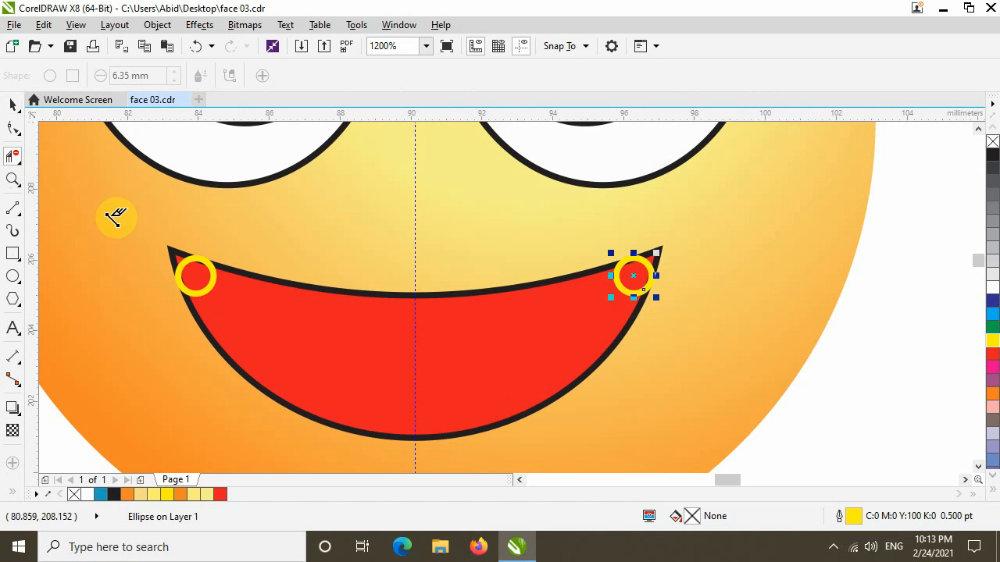
{"action": "left_click", "coordinate": [179, 249]}
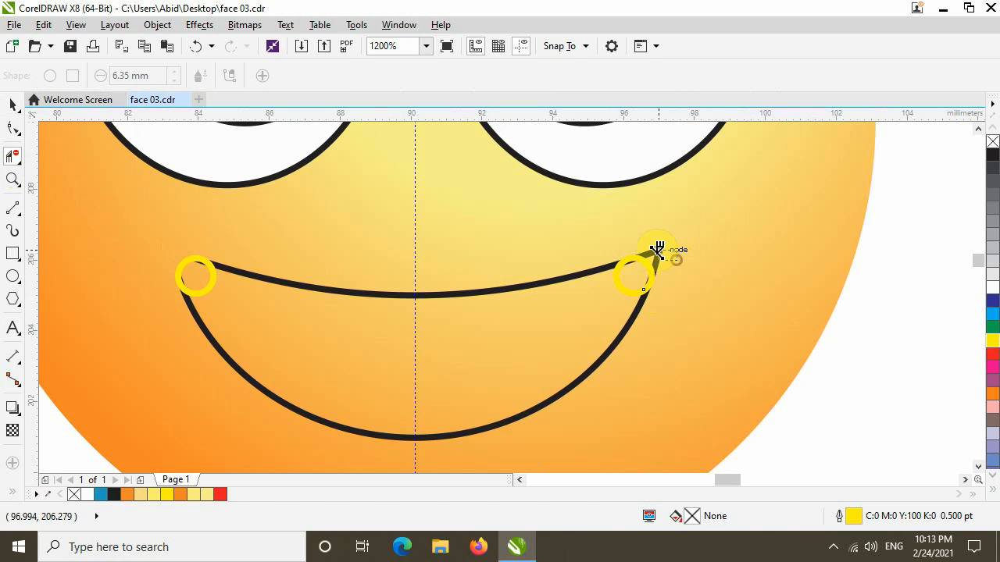
{"action": "left_click_drag", "start_coordinate": [678, 266], "coordinate": [652, 233]}
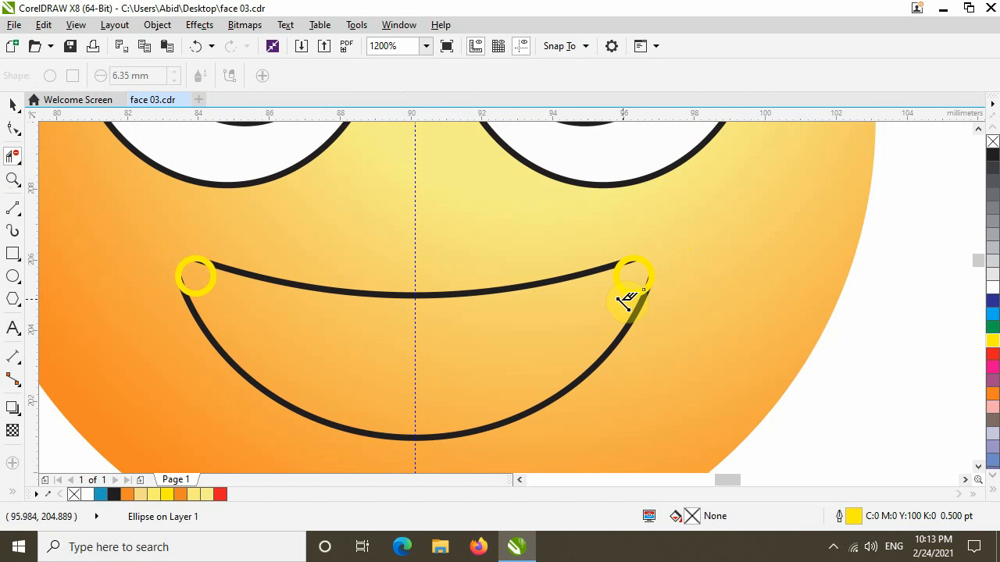
{"action": "left_click", "coordinate": [630, 278]}
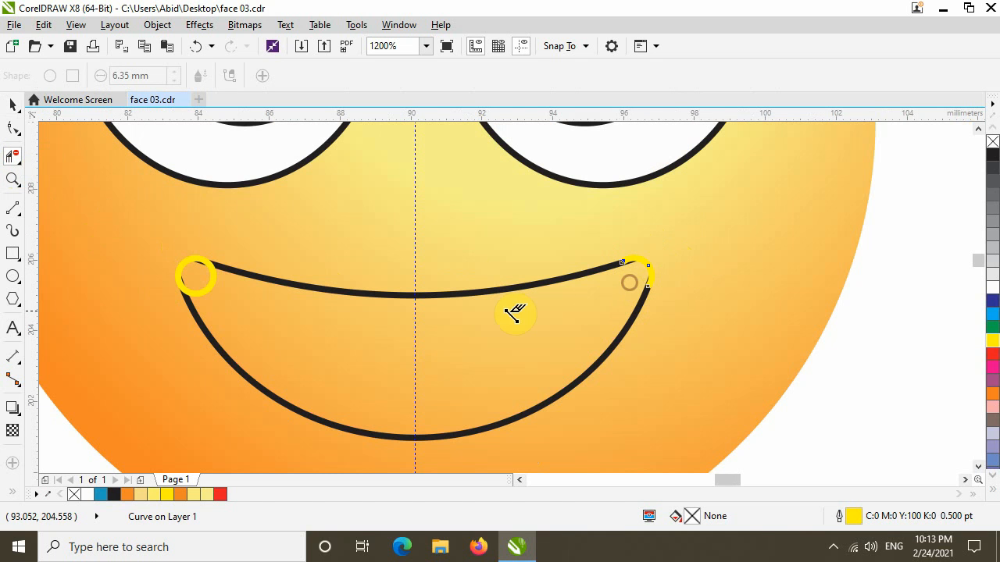
{"action": "left_click", "coordinate": [205, 277]}
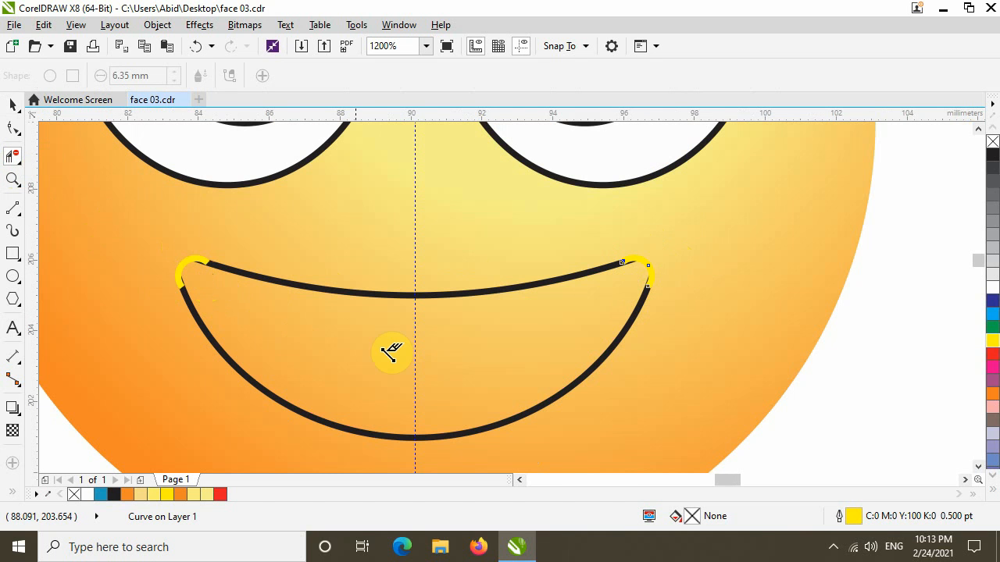
Step: Smart-fill the rounded mouth area with red and a black 0.5 pt outline
{"action": "scroll", "coordinate": [397, 354], "scroll_direction": "down", "scroll_amount": 2}
{"action": "scroll", "coordinate": [408, 358], "scroll_direction": "down", "scroll_amount": 1}
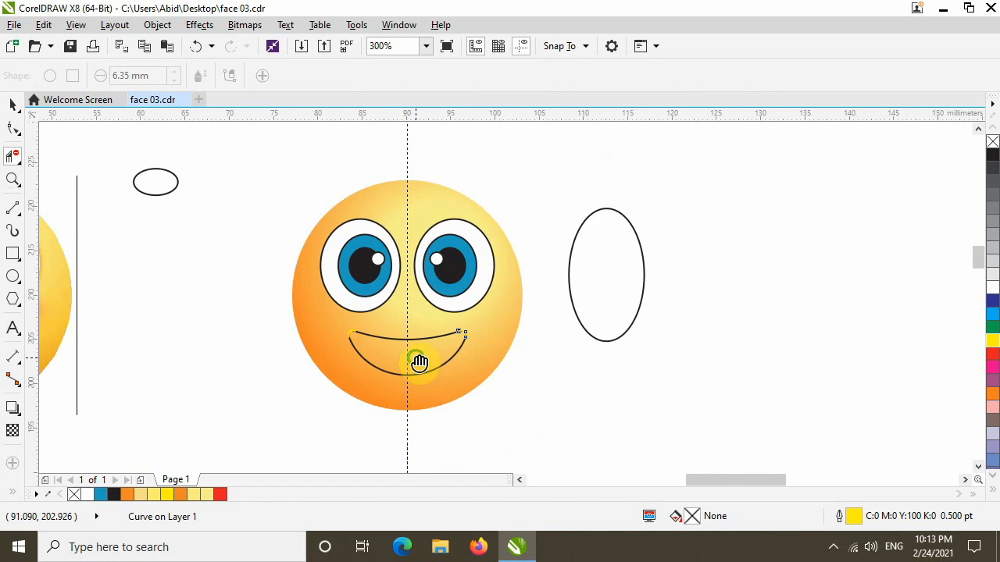
{"action": "left_click_drag", "start_coordinate": [414, 361], "coordinate": [523, 333]}
{"action": "left_click_drag", "start_coordinate": [433, 349], "coordinate": [512, 336]}
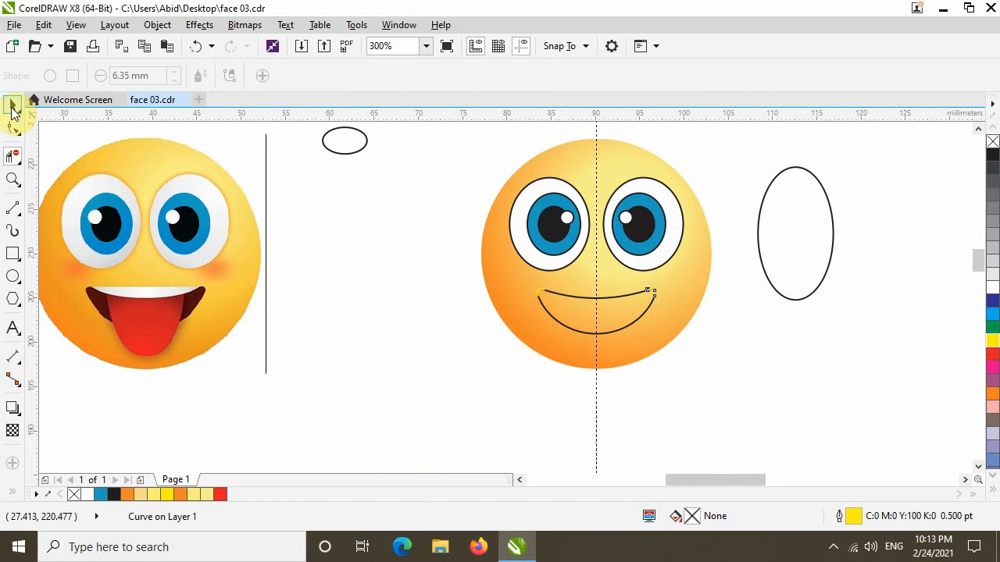
{"action": "left_click", "coordinate": [12, 107]}
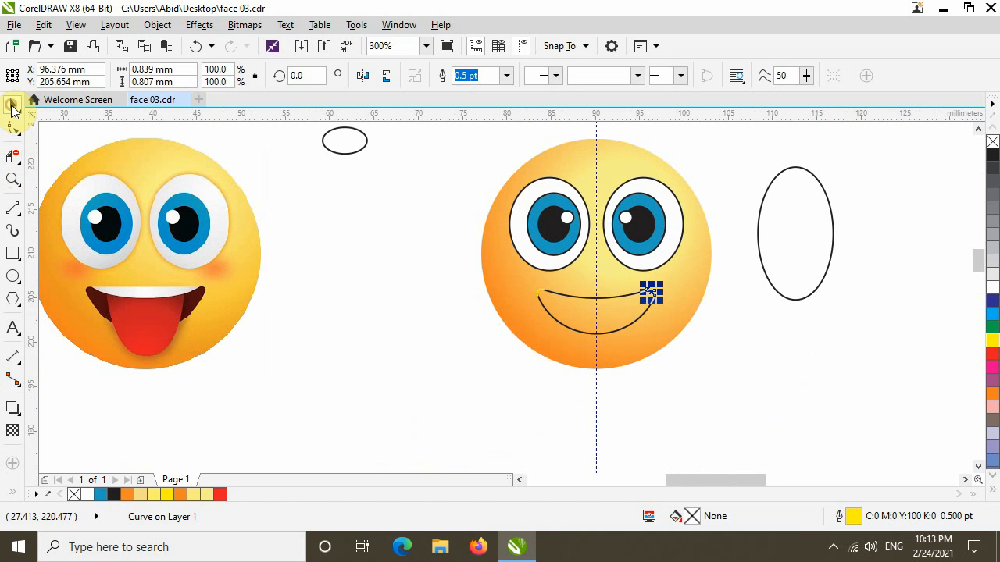
{"action": "left_click", "coordinate": [11, 497]}
{"action": "left_click", "coordinate": [38, 485]}
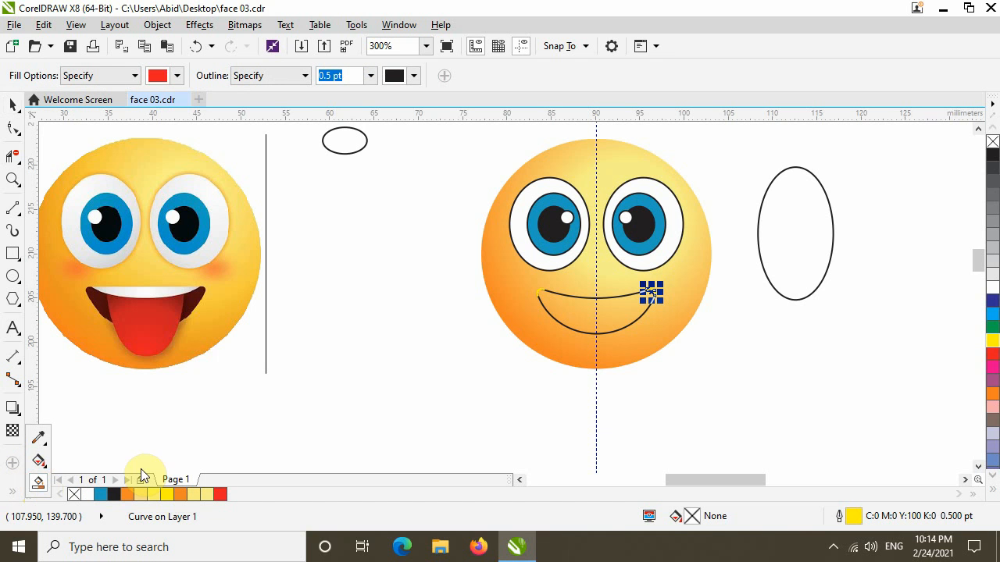
{"action": "left_click", "coordinate": [578, 309]}
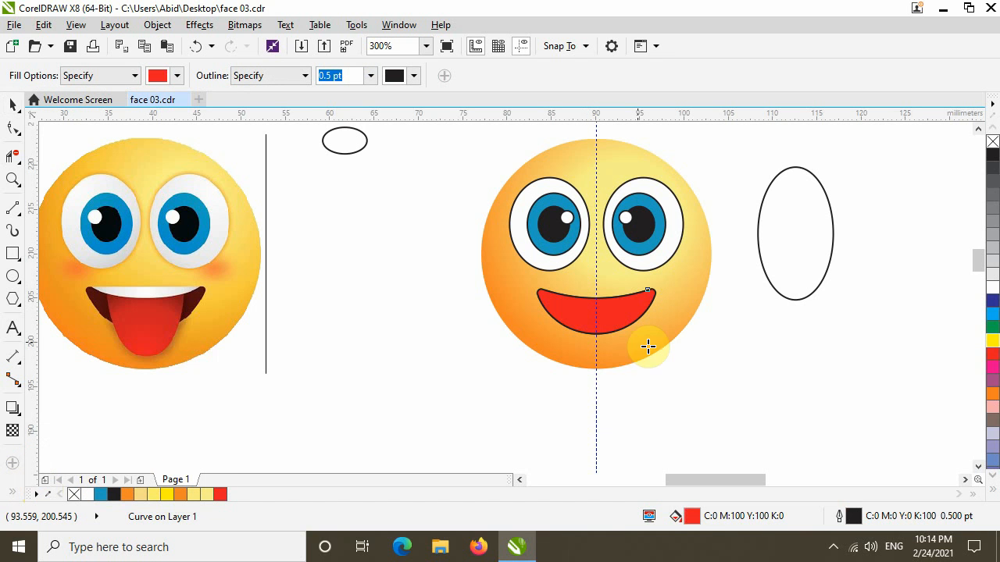
Step: Move the filled red mouth to the empty area beside the face and delete the leftover mouth lines and yellow arcs
{"action": "scroll", "coordinate": [680, 366], "scroll_direction": "right", "scroll_amount": 3}
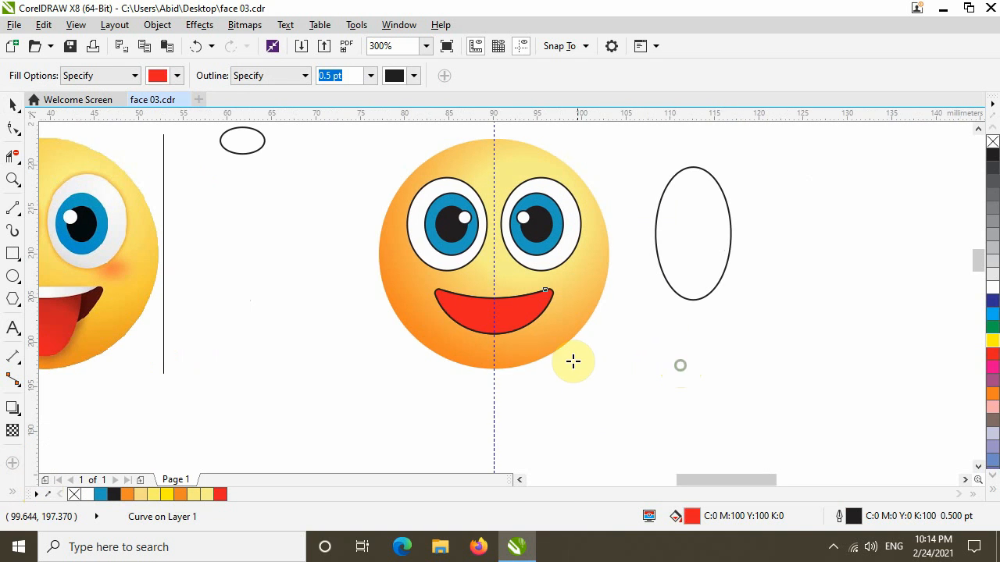
{"action": "left_click", "coordinate": [11, 104]}
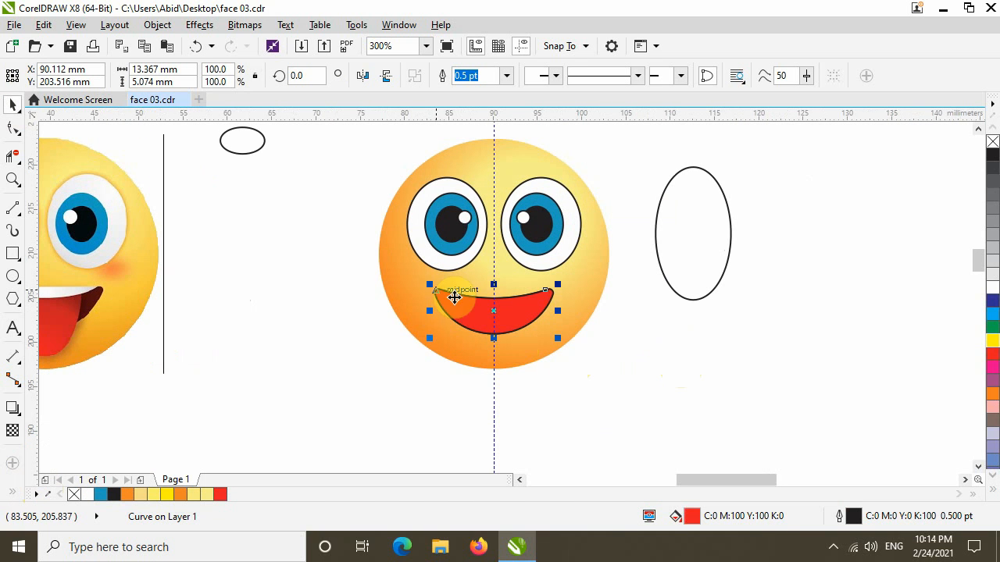
{"action": "left_click_drag", "start_coordinate": [495, 312], "coordinate": [682, 388]}
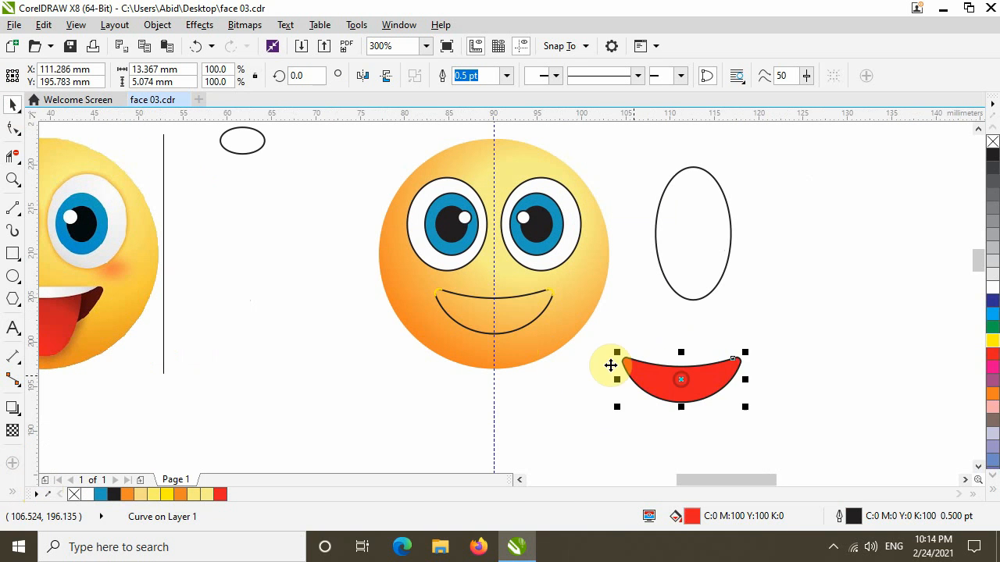
{"action": "left_click_drag", "start_coordinate": [581, 360], "coordinate": [412, 284]}
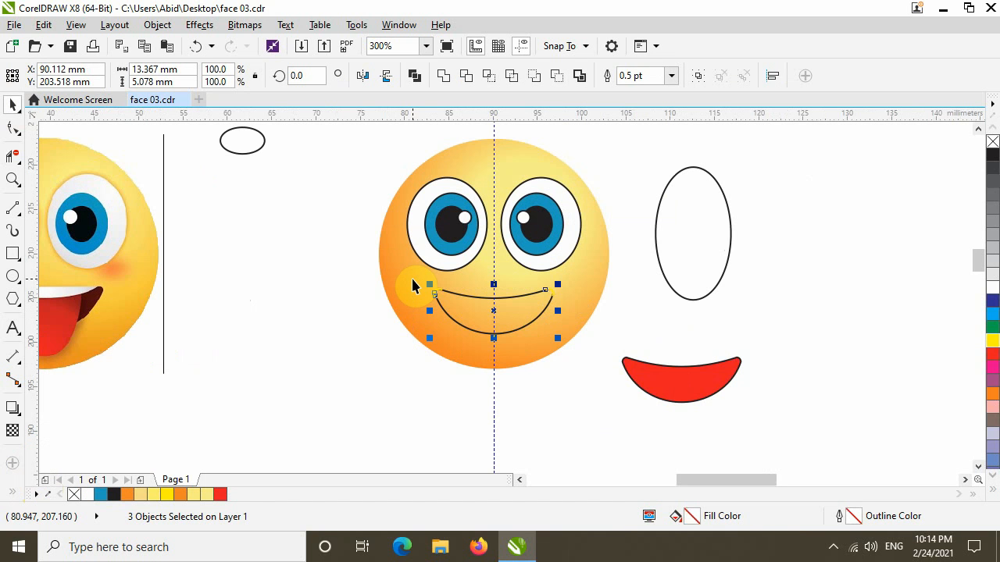
{"action": "key", "text": "Delete"}
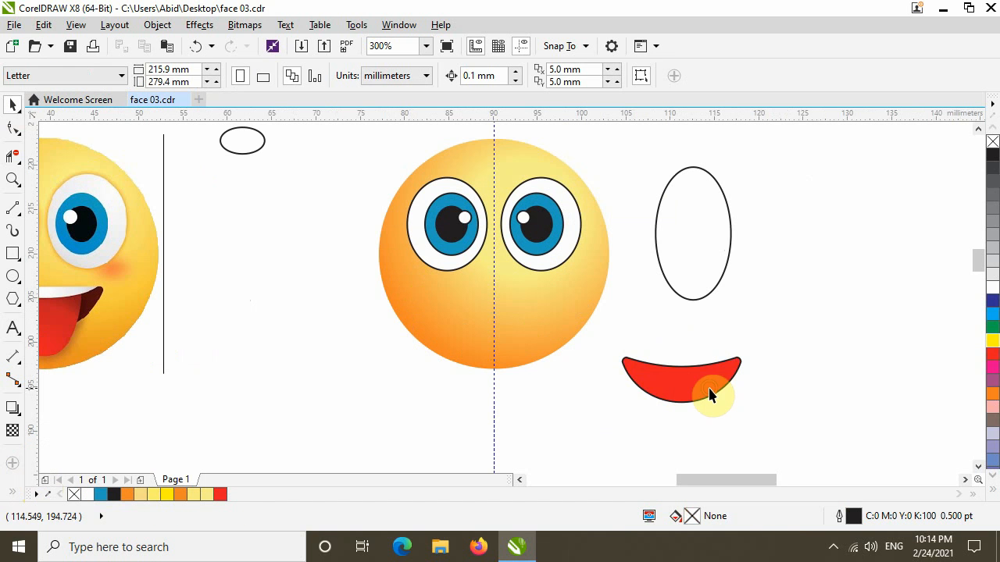
Step: Move the red mouth back onto the face, centred on the vertical guideline
{"action": "left_click", "coordinate": [707, 391]}
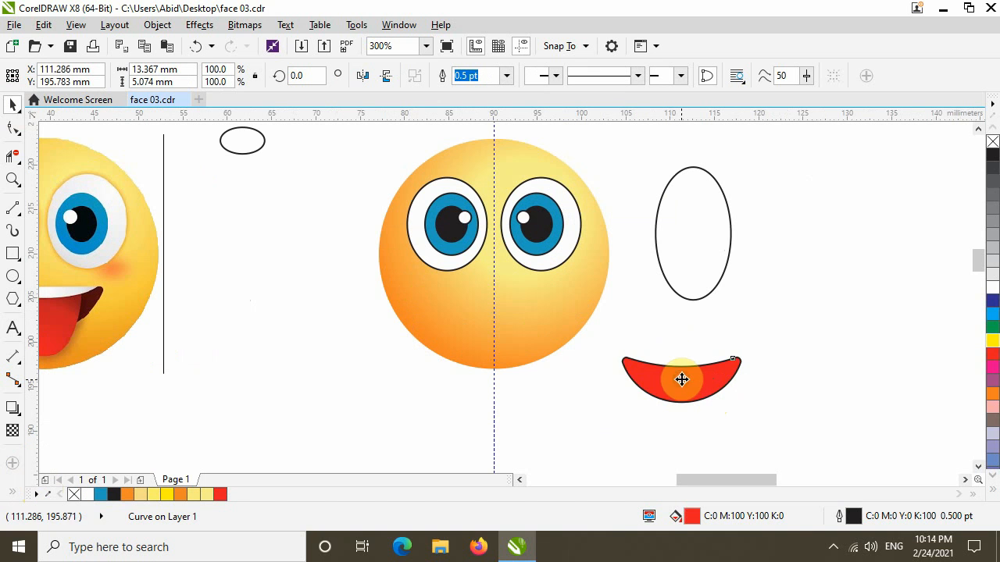
{"action": "left_click_drag", "start_coordinate": [682, 380], "coordinate": [495, 311]}
Step: Delete the four extra nodes around the red mouth's right corner with the Shape tool to smooth its curve
{"action": "scroll", "coordinate": [423, 329], "scroll_direction": "up", "scroll_amount": 2}
{"action": "left_click_drag", "start_coordinate": [687, 341], "coordinate": [414, 350]}
{"action": "left_click", "coordinate": [12, 130]}
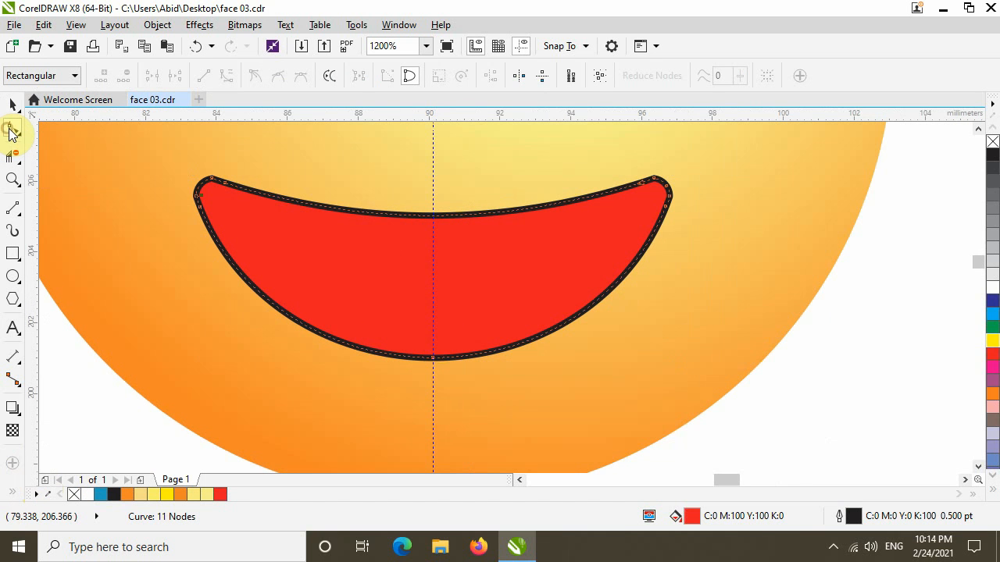
{"action": "scroll", "coordinate": [681, 205], "scroll_direction": "up", "scroll_amount": 1}
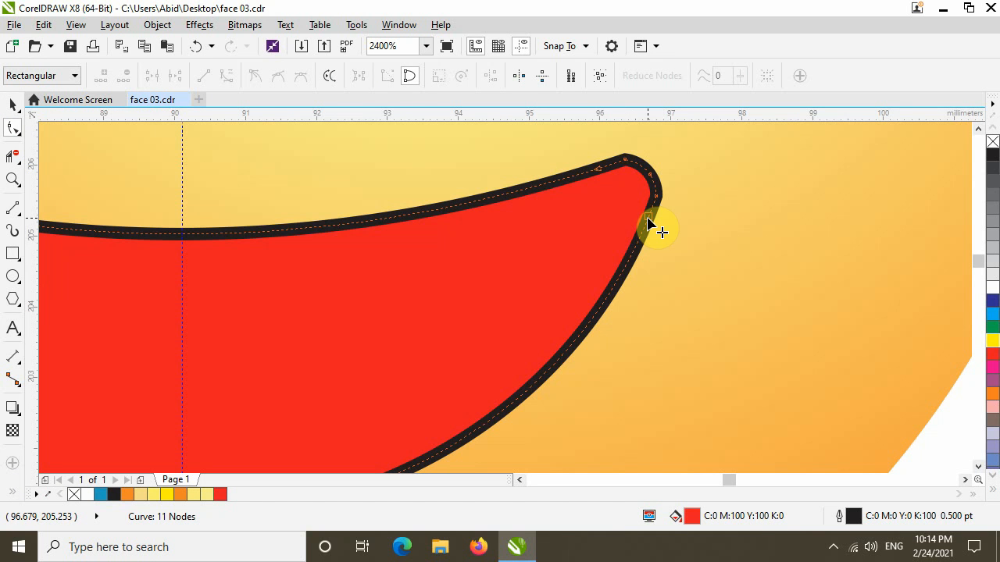
{"action": "left_click_drag", "start_coordinate": [619, 146], "coordinate": [679, 212]}
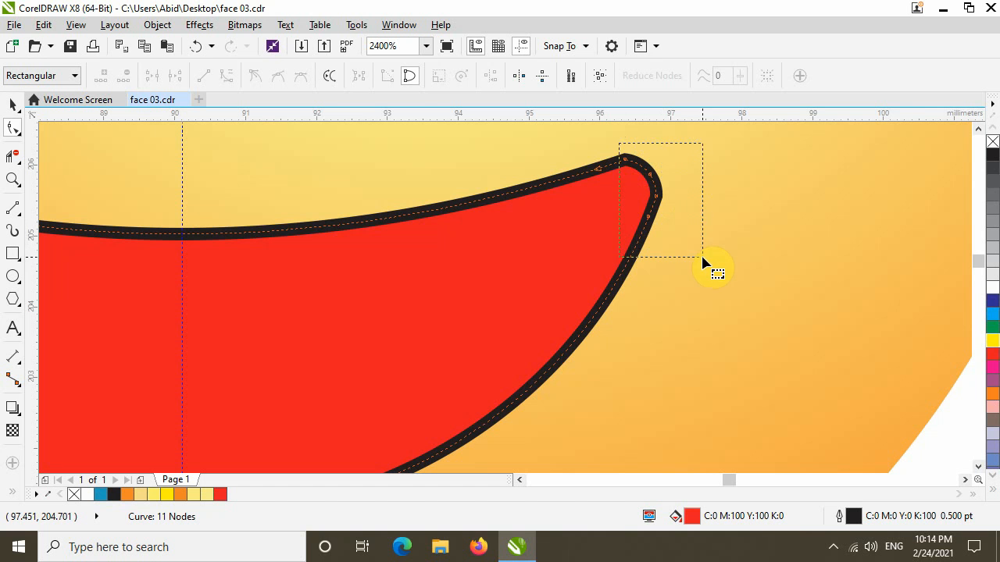
{"action": "left_click_drag", "start_coordinate": [702, 261], "coordinate": [703, 261]}
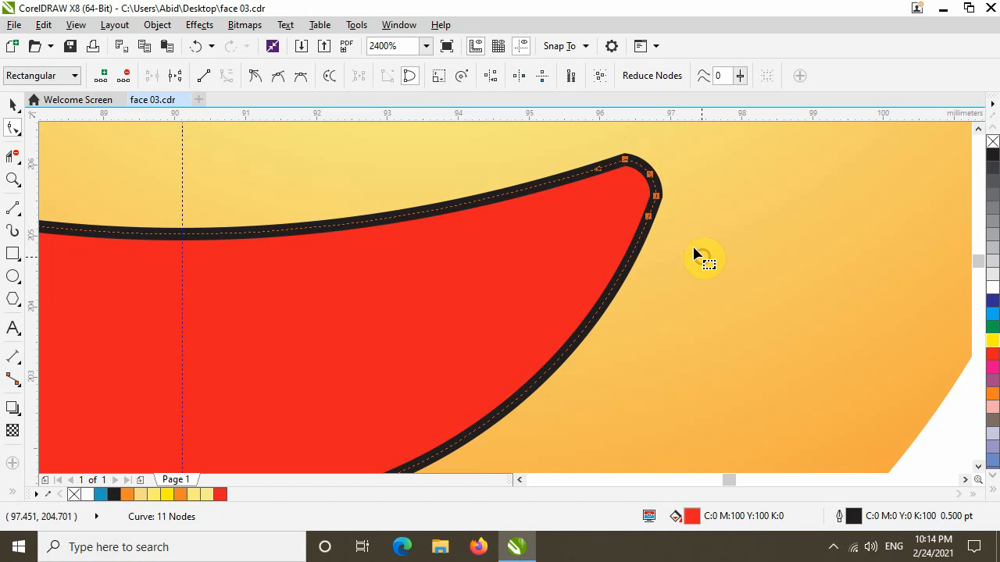
{"action": "left_click", "coordinate": [601, 174]}
{"action": "key", "text": "Delete"}
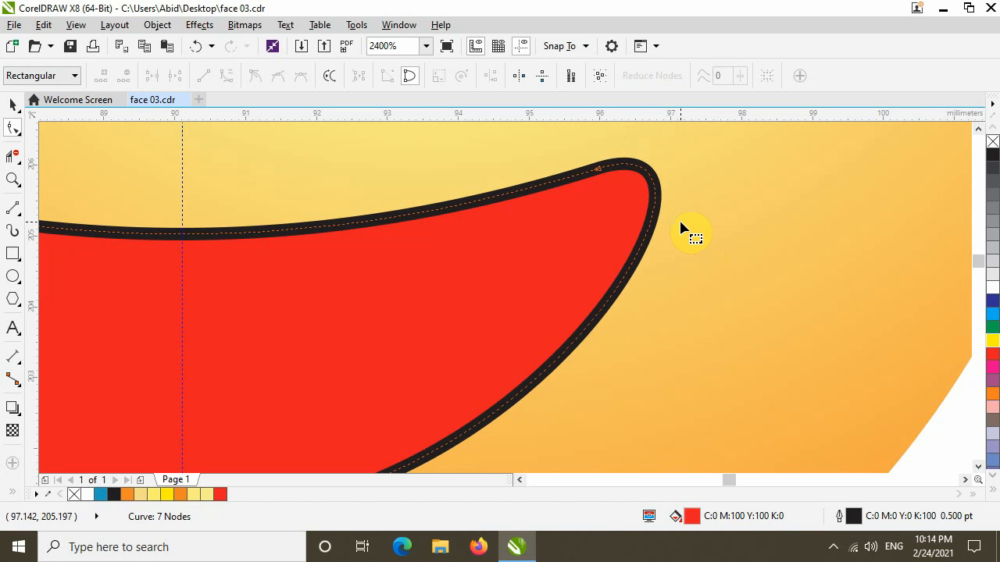
{"action": "left_click", "coordinate": [632, 172]}
Step: Delete the extra nodes around the red mouth's left corner so its rounded tip matches the right one
{"action": "scroll", "coordinate": [553, 253], "scroll_direction": "down", "scroll_amount": 1}
{"action": "left_click_drag", "start_coordinate": [414, 256], "coordinate": [550, 266]}
{"action": "scroll", "coordinate": [250, 219], "scroll_direction": "up", "scroll_amount": 2}
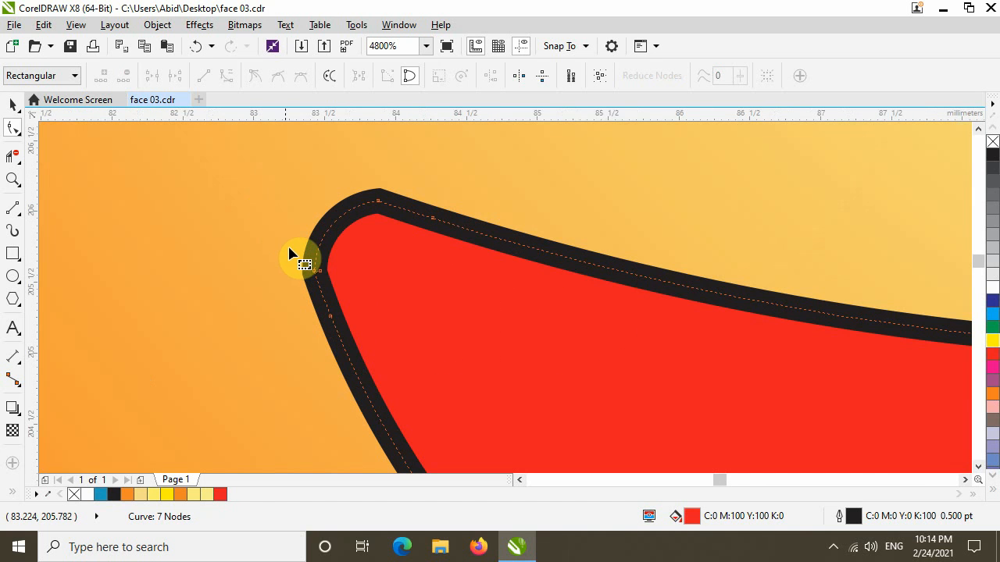
{"action": "left_click_drag", "start_coordinate": [273, 185], "coordinate": [394, 367]}
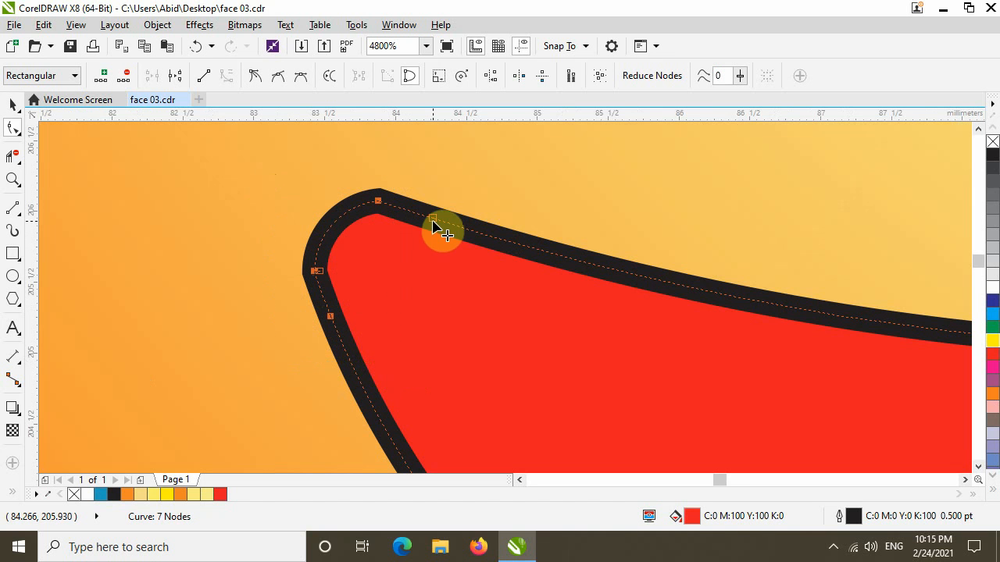
{"action": "left_click_drag", "start_coordinate": [433, 227], "coordinate": [419, 280]}
{"action": "key", "text": "Delete"}
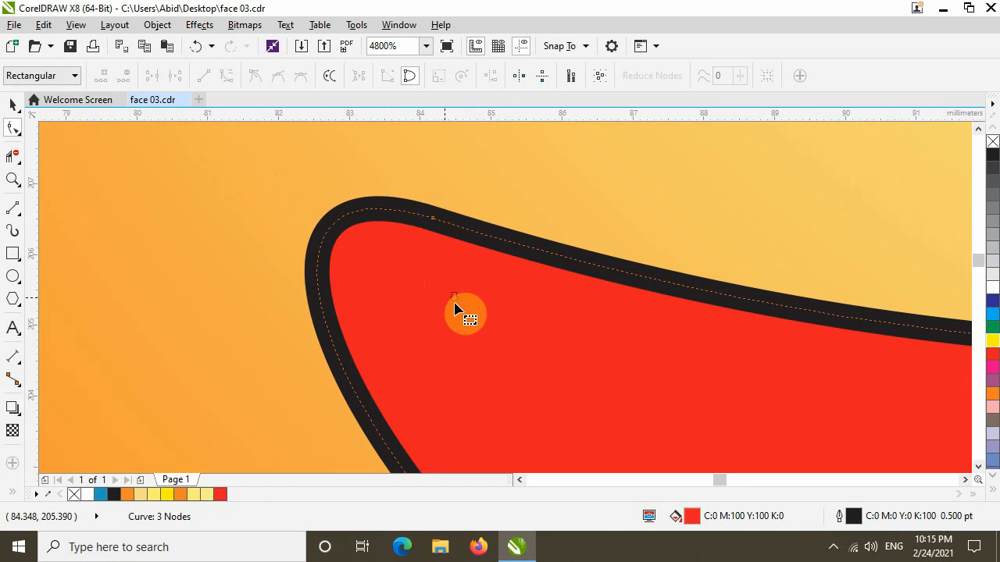
{"action": "scroll", "coordinate": [464, 312], "scroll_direction": "down", "scroll_amount": 2}
{"action": "left_click_drag", "start_coordinate": [609, 320], "coordinate": [443, 309]}
{"action": "key", "text": "space"}
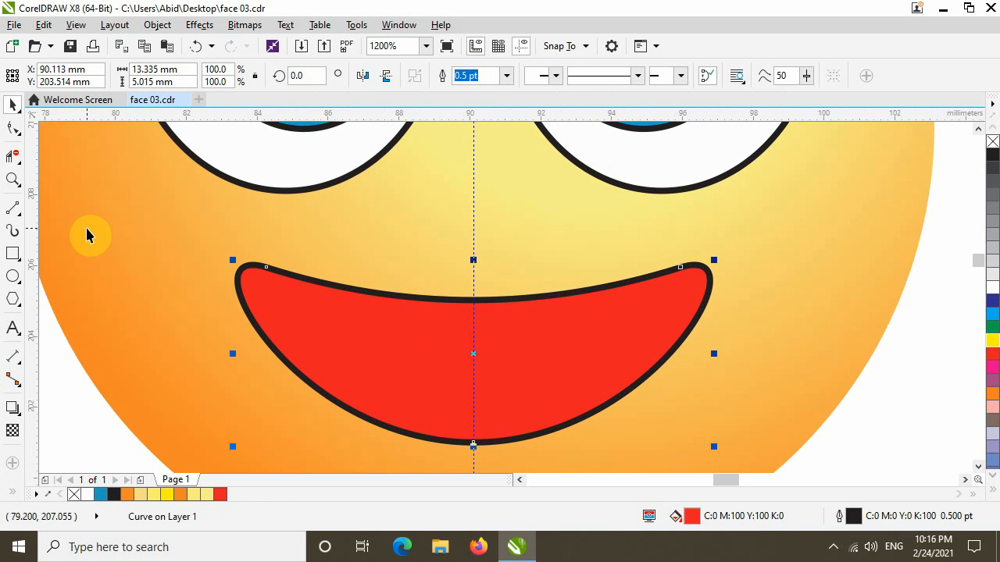
Step: Draw a straight 2-Point Line about 11.7 mm long between the two nodes on the mouth's upper edge
{"action": "left_click", "coordinate": [14, 210]}
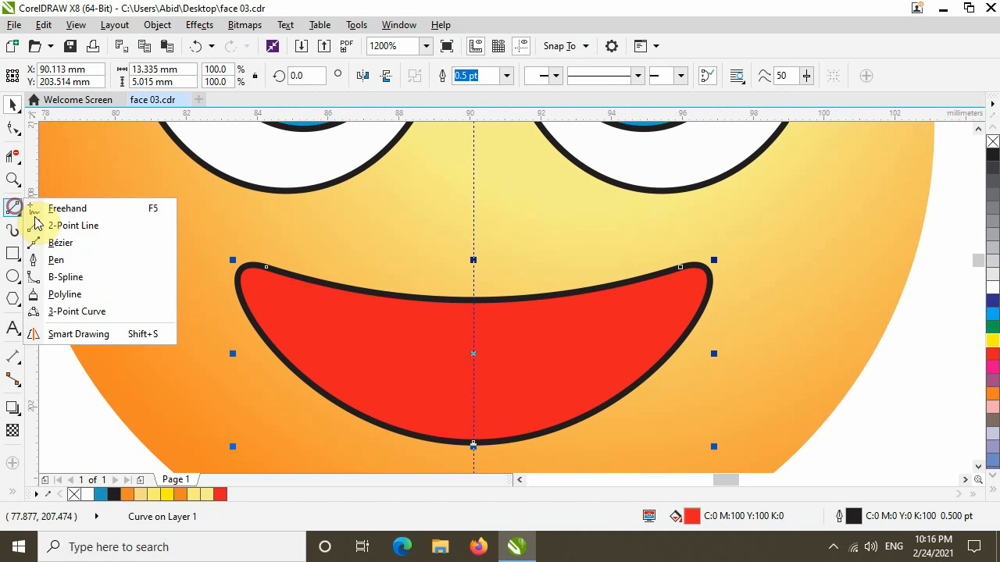
{"action": "left_click", "coordinate": [62, 225]}
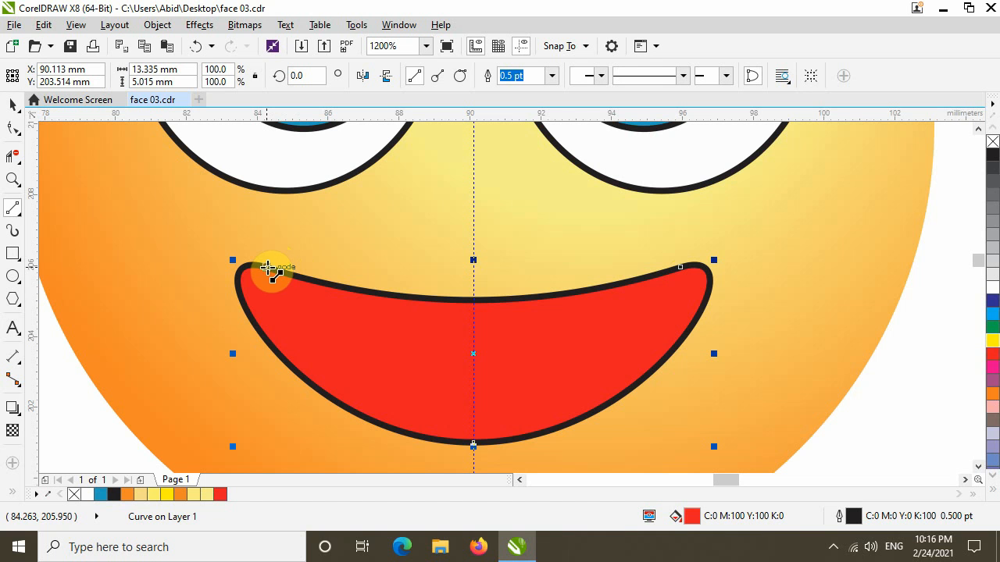
{"action": "left_click_drag", "start_coordinate": [267, 267], "coordinate": [680, 268]}
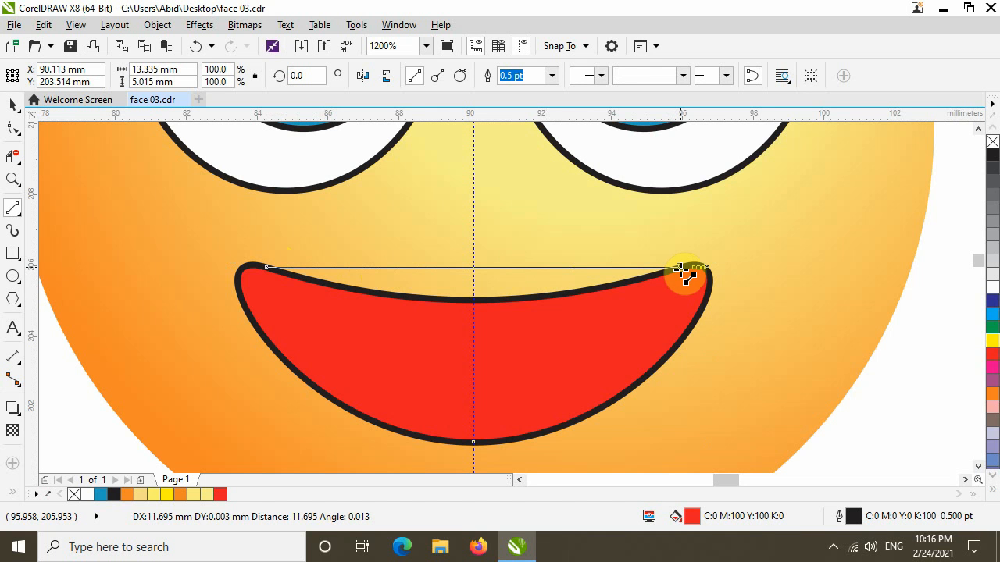
{"action": "left_click_drag", "start_coordinate": [681, 269], "coordinate": [683, 268]}
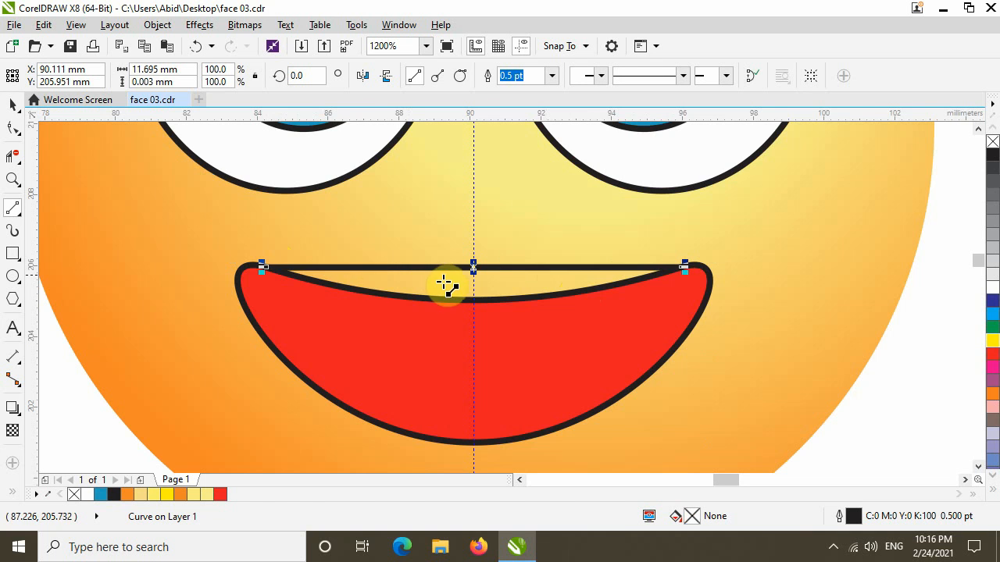
Step: Smart-fill the area between the straight line and the mouth's curved upper edge, using red with a black 0.5 pt outline
{"action": "scroll", "coordinate": [402, 284], "scroll_direction": "down", "scroll_amount": 2}
{"action": "left_click_drag", "start_coordinate": [476, 305], "coordinate": [496, 304]}
{"action": "scroll", "coordinate": [176, 282], "scroll_direction": "up", "scroll_amount": 1}
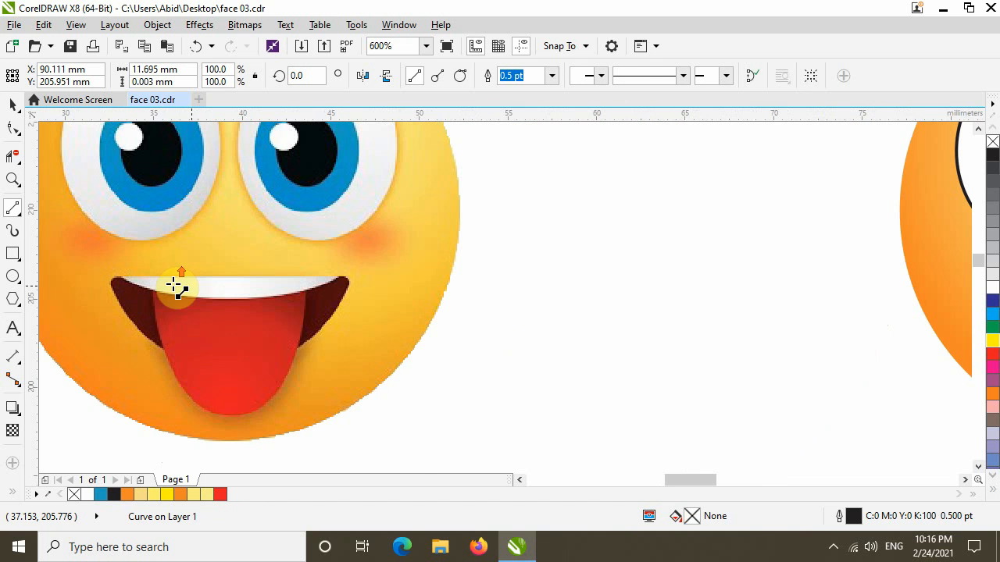
{"action": "scroll", "coordinate": [567, 286], "scroll_direction": "down", "scroll_amount": 2}
{"action": "left_click_drag", "start_coordinate": [632, 299], "coordinate": [395, 304]}
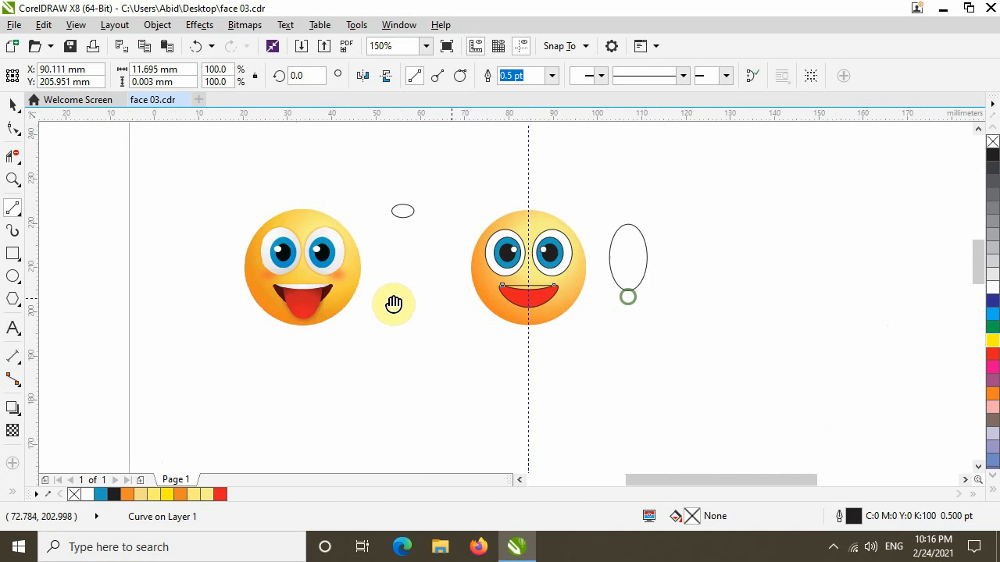
{"action": "scroll", "coordinate": [486, 296], "scroll_direction": "up", "scroll_amount": 3}
{"action": "left_click_drag", "start_coordinate": [486, 297], "coordinate": [390, 297]}
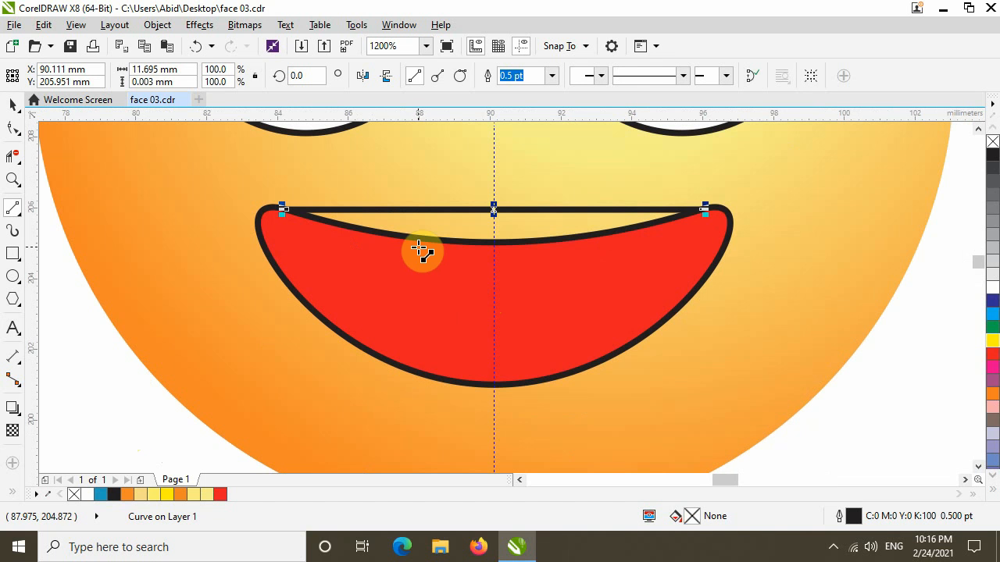
{"action": "left_click", "coordinate": [14, 495]}
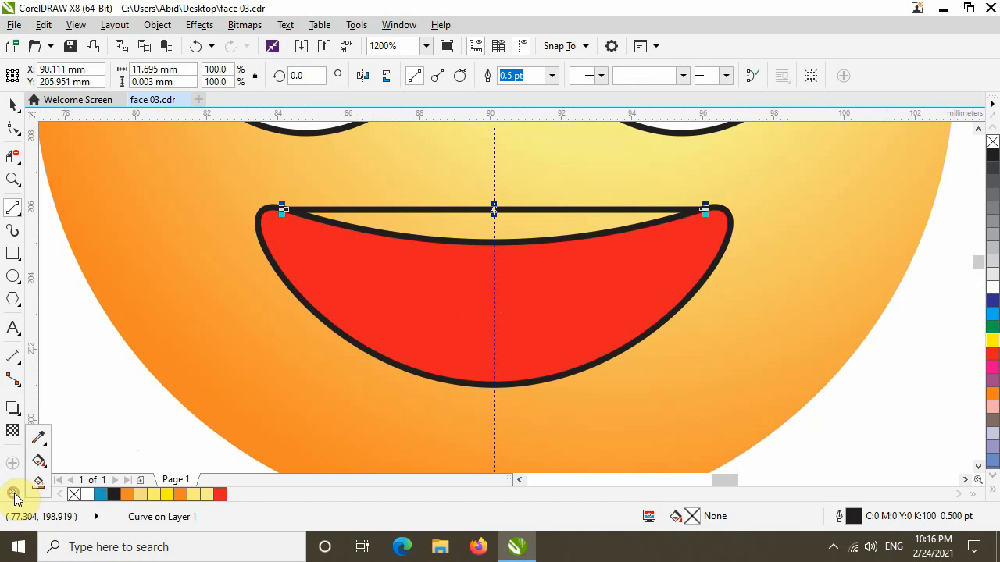
{"action": "left_click", "coordinate": [37, 485]}
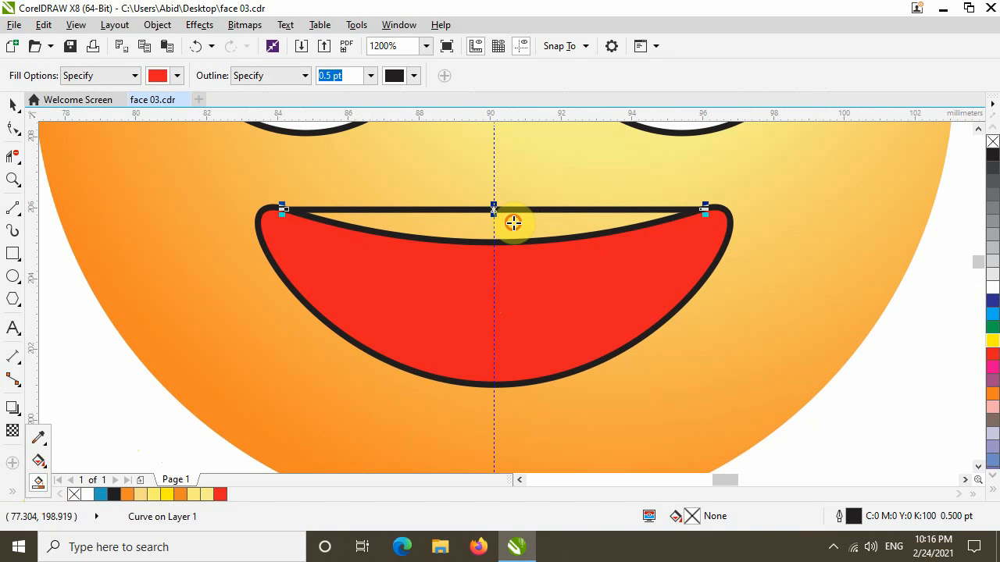
{"action": "left_click", "coordinate": [518, 225]}
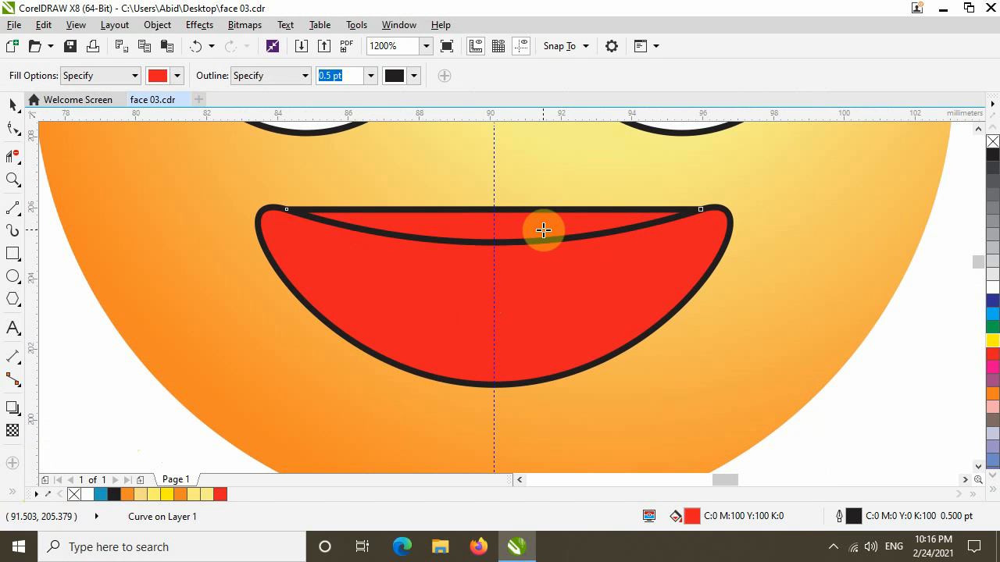
{"action": "scroll", "coordinate": [543, 229], "scroll_direction": "down", "scroll_amount": 2}
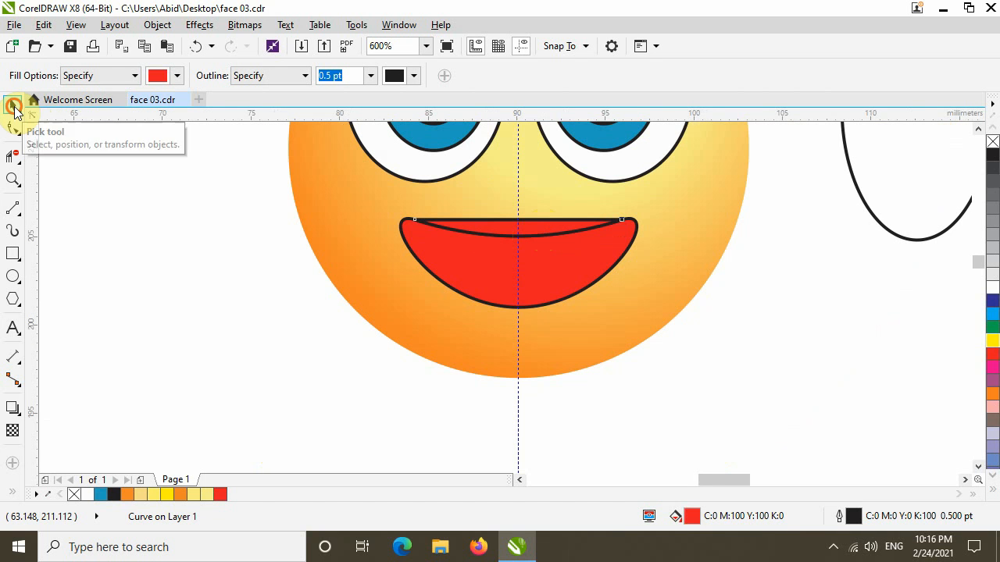
{"action": "left_click", "coordinate": [13, 107]}
{"action": "left_click", "coordinate": [766, 308]}
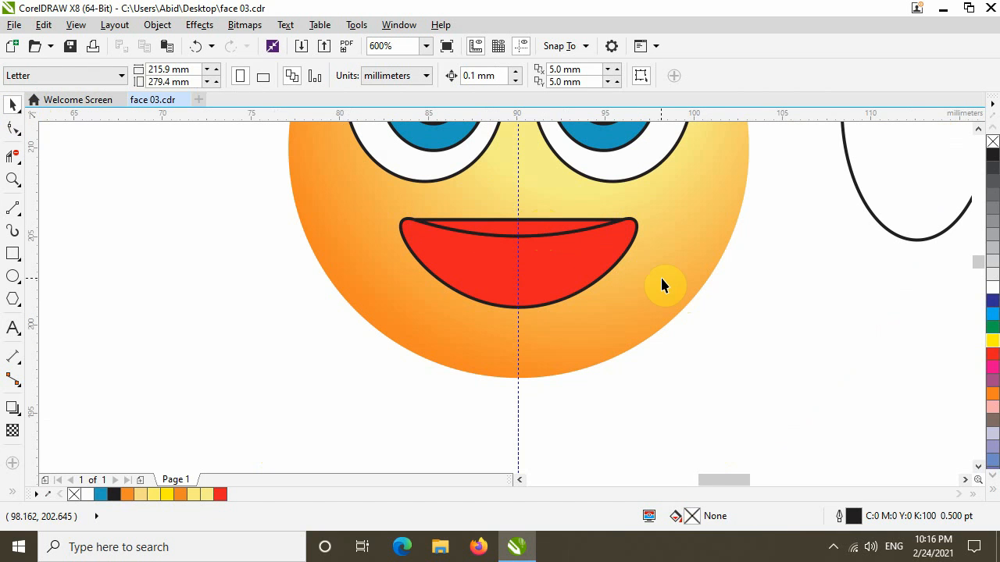
Step: Recolour the new teeth shape white and remove its outline
{"action": "scroll", "coordinate": [656, 307], "scroll_direction": "up", "scroll_amount": 1}
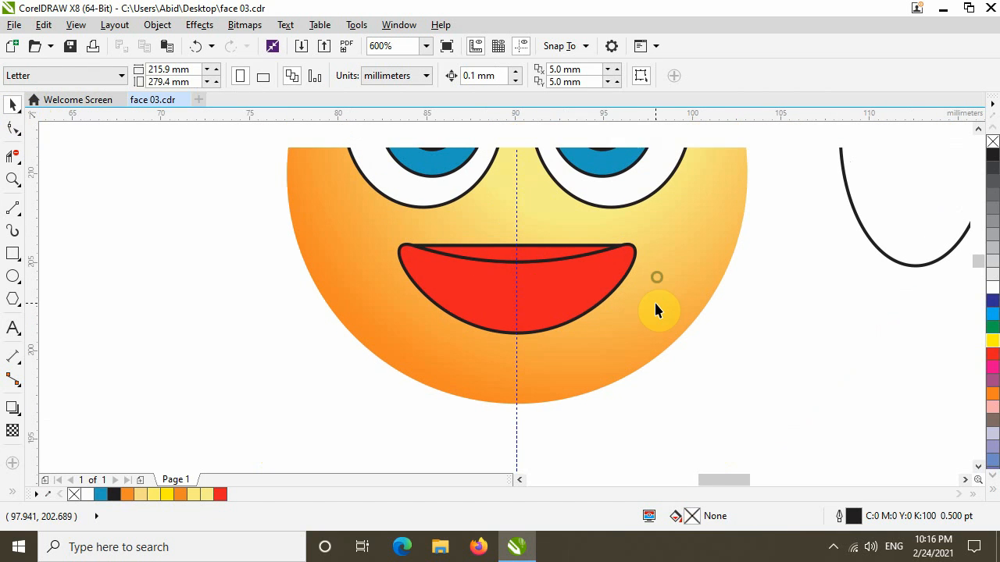
{"action": "left_click", "coordinate": [537, 256]}
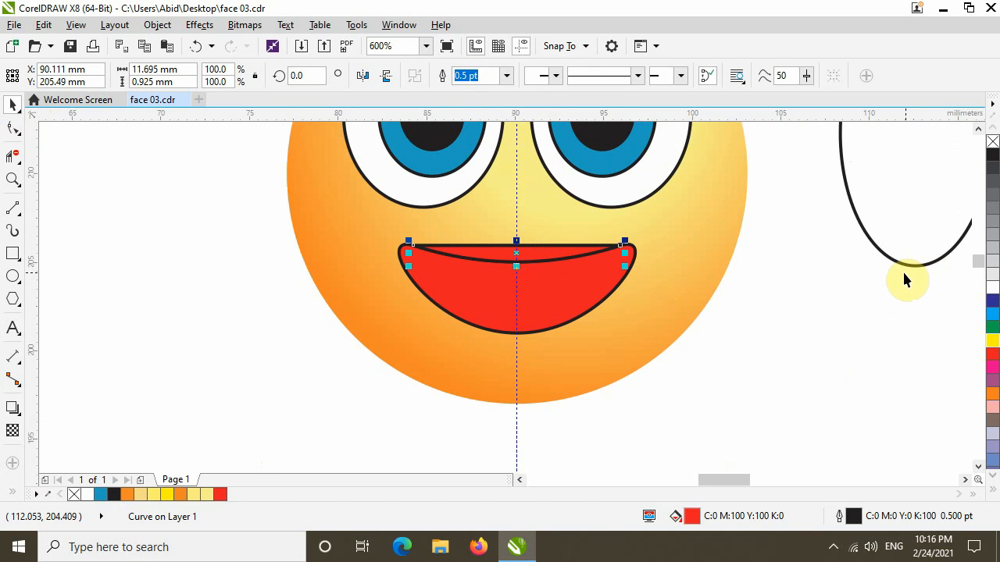
{"action": "left_click", "coordinate": [992, 290]}
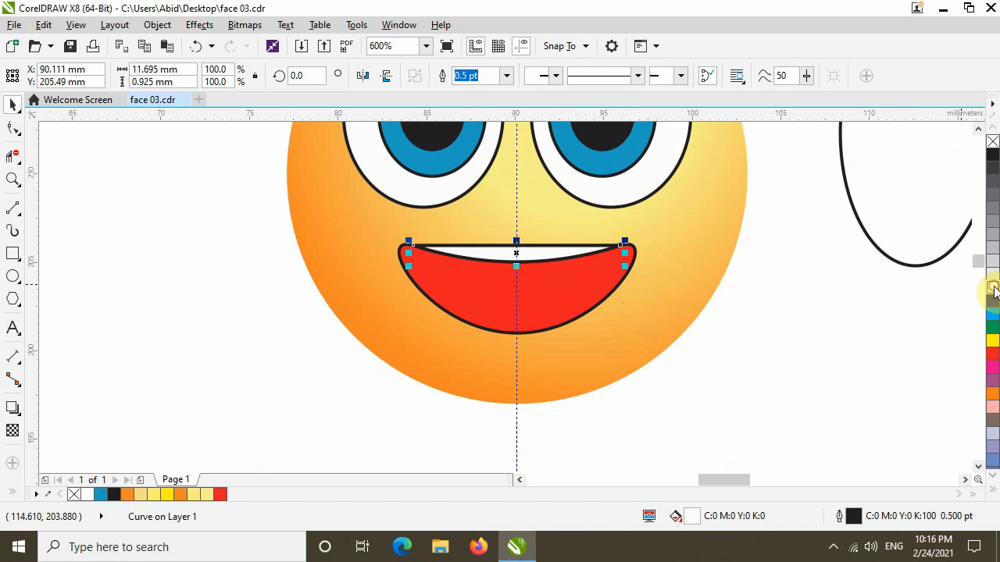
{"action": "right_click", "coordinate": [992, 143]}
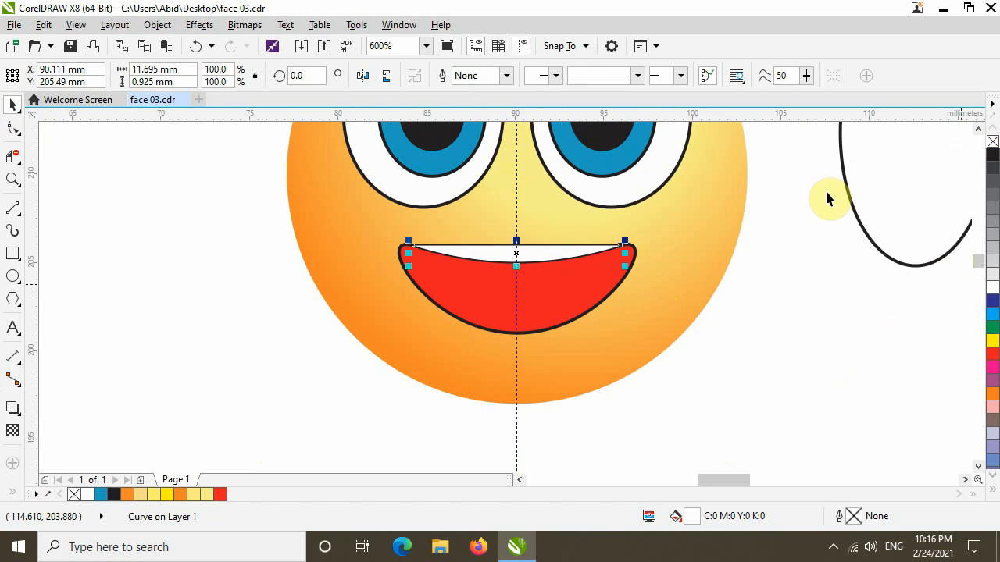
{"action": "left_click", "coordinate": [525, 247]}
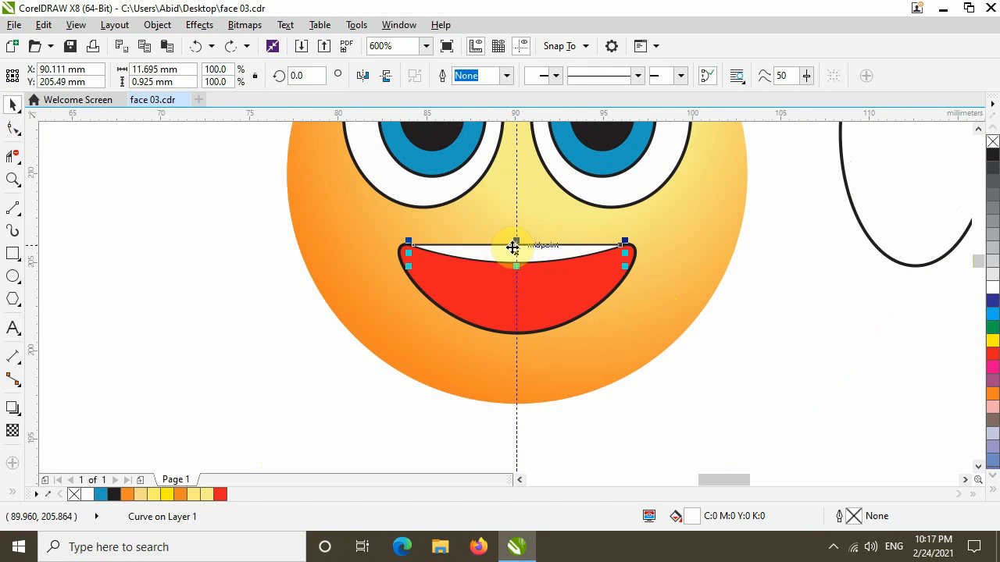
Step: Delete the leftover straight line above the teeth and remove the black outline from the red mouth
{"action": "scroll", "coordinate": [512, 247], "scroll_direction": "up", "scroll_amount": 1}
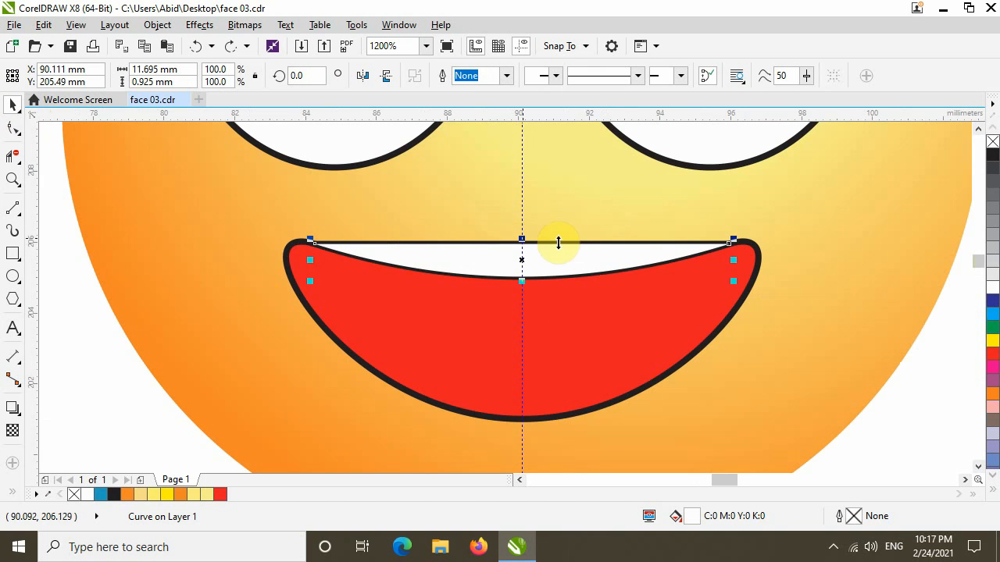
{"action": "scroll", "coordinate": [779, 258], "scroll_direction": "down", "scroll_amount": 1}
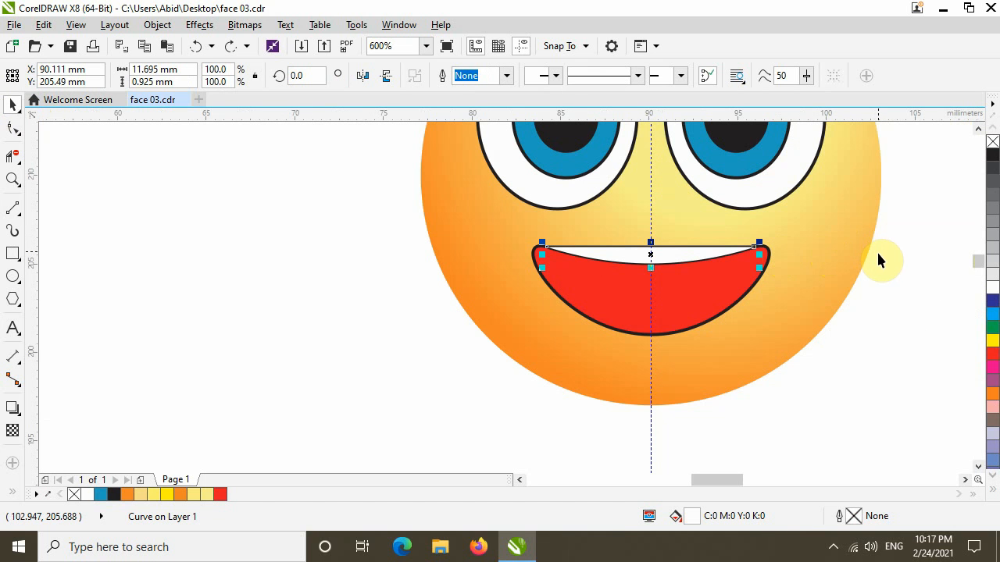
{"action": "left_click_drag", "start_coordinate": [878, 258], "coordinate": [357, 226]}
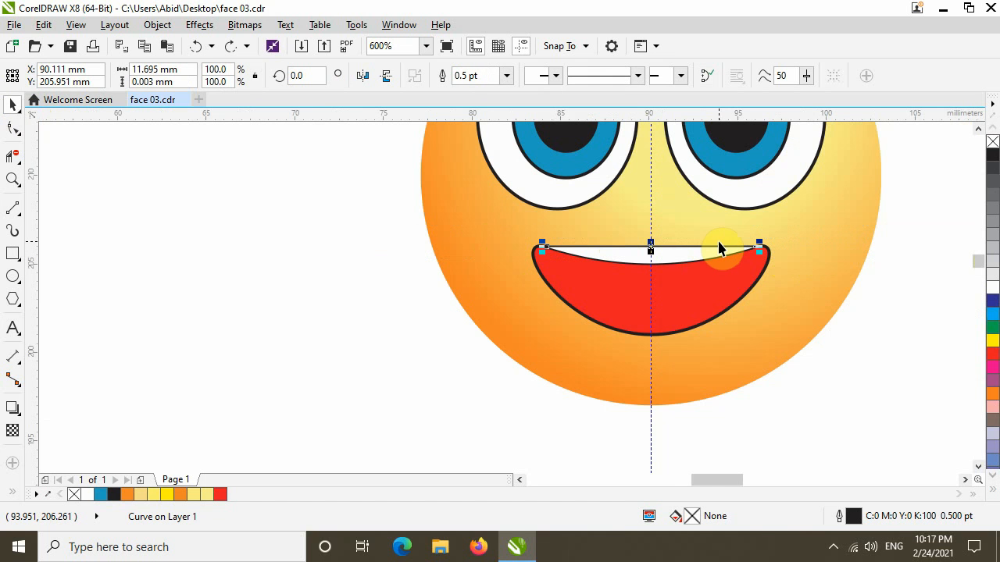
{"action": "key", "text": "Delete"}
{"action": "left_click_drag", "start_coordinate": [738, 245], "coordinate": [634, 261]}
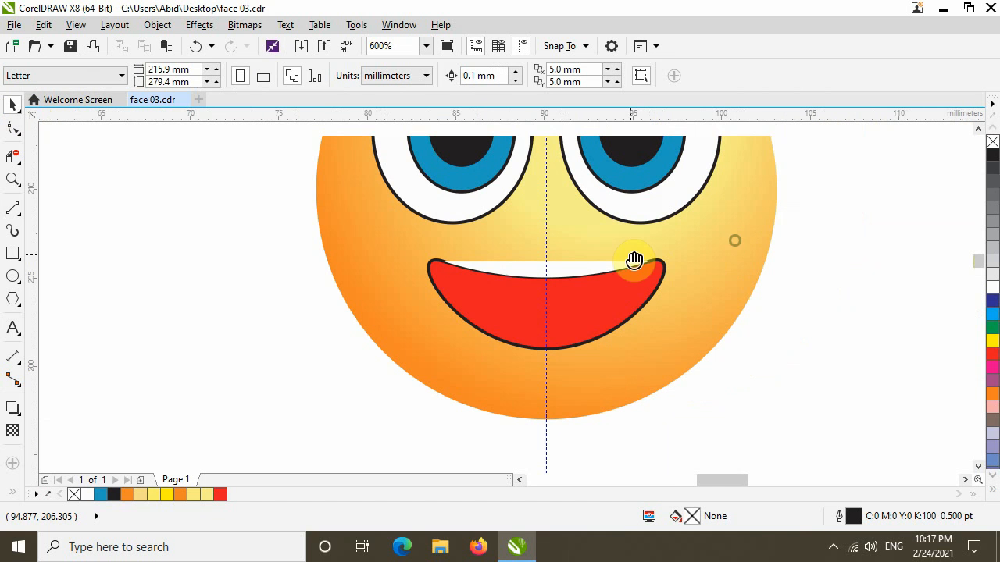
{"action": "left_click", "coordinate": [578, 290]}
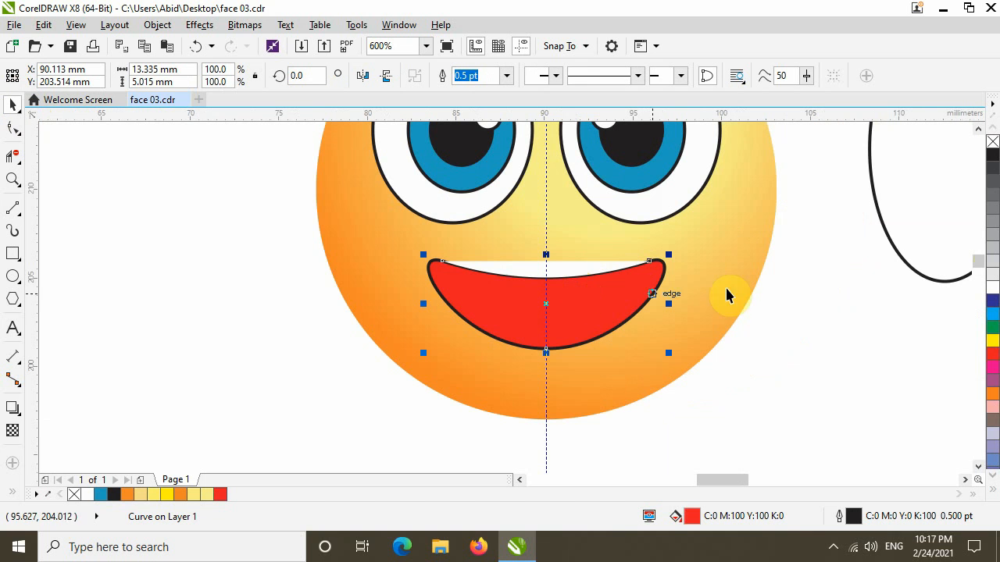
{"action": "right_click", "coordinate": [992, 142]}
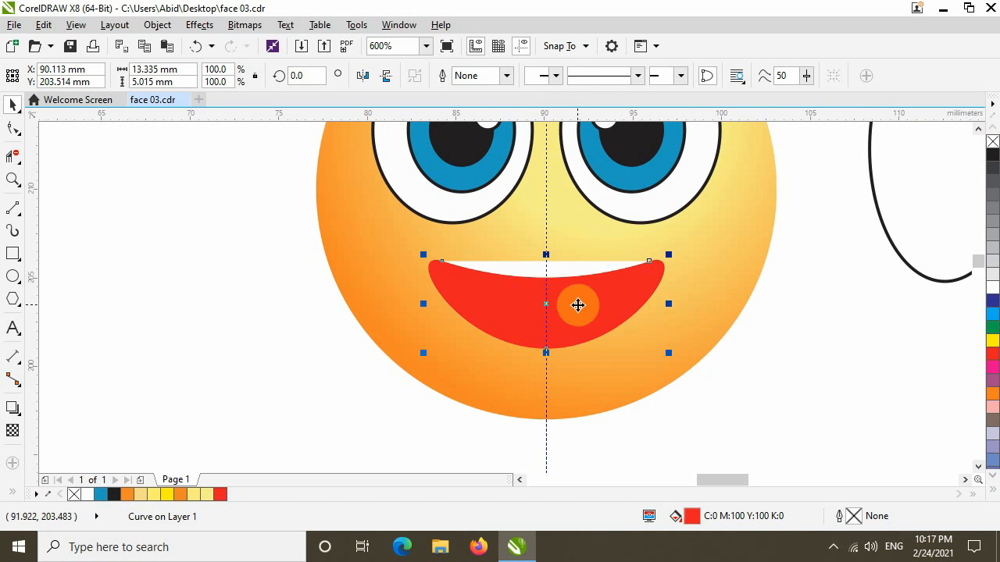
Step: Sample the dark maroon from the reference emoji's mouth corner into the document palette
{"action": "scroll", "coordinate": [579, 305], "scroll_direction": "down", "scroll_amount": 3}
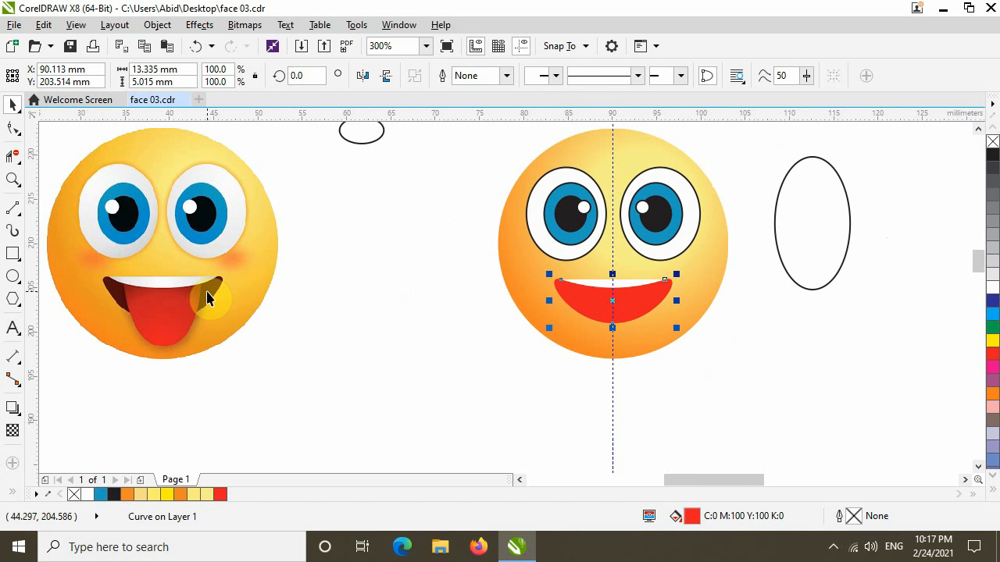
{"action": "left_click", "coordinate": [47, 496]}
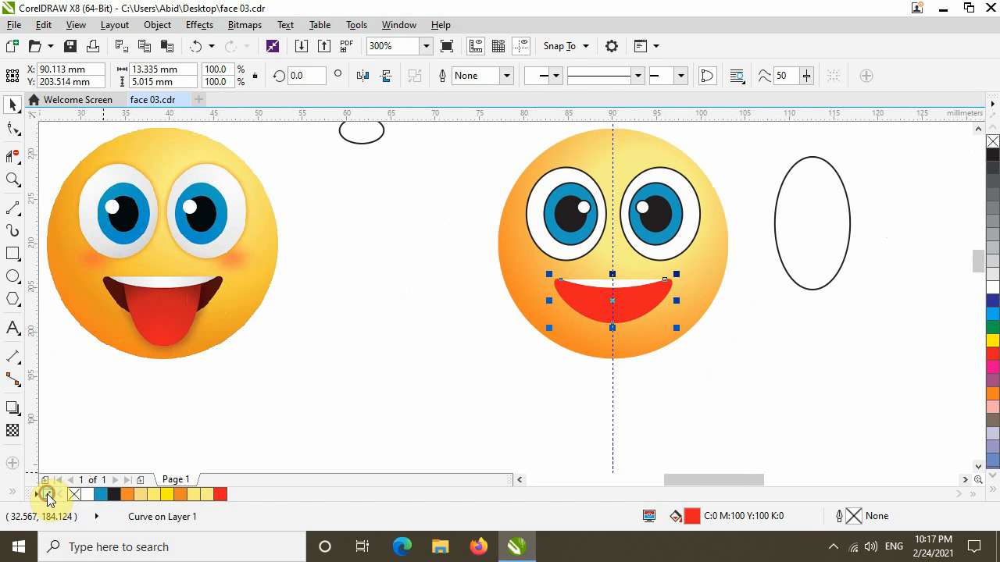
{"action": "left_click", "coordinate": [217, 283]}
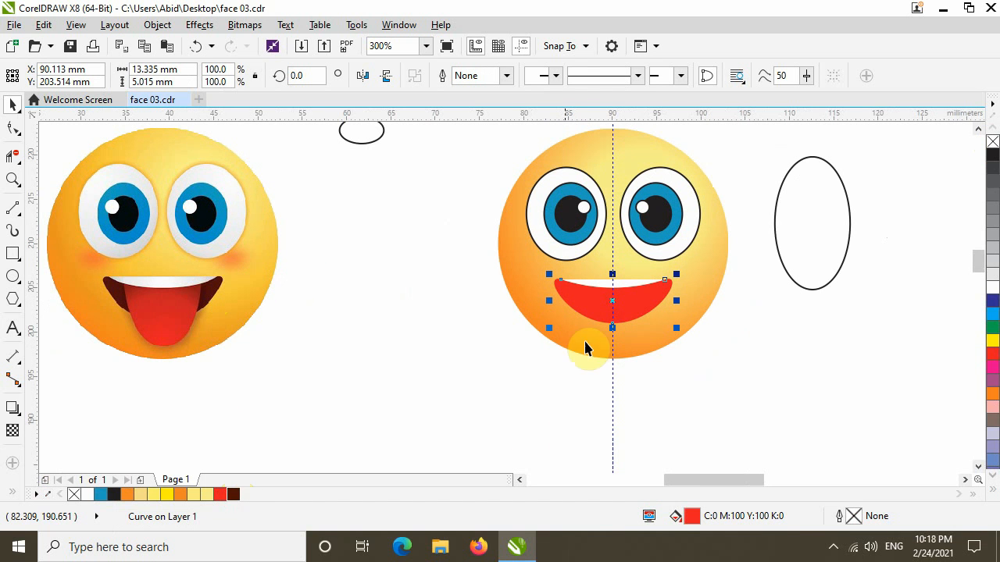
Step: Fill the new emoji's mouth with the sampled dark maroon (#4C1204)
{"action": "left_click", "coordinate": [233, 493]}
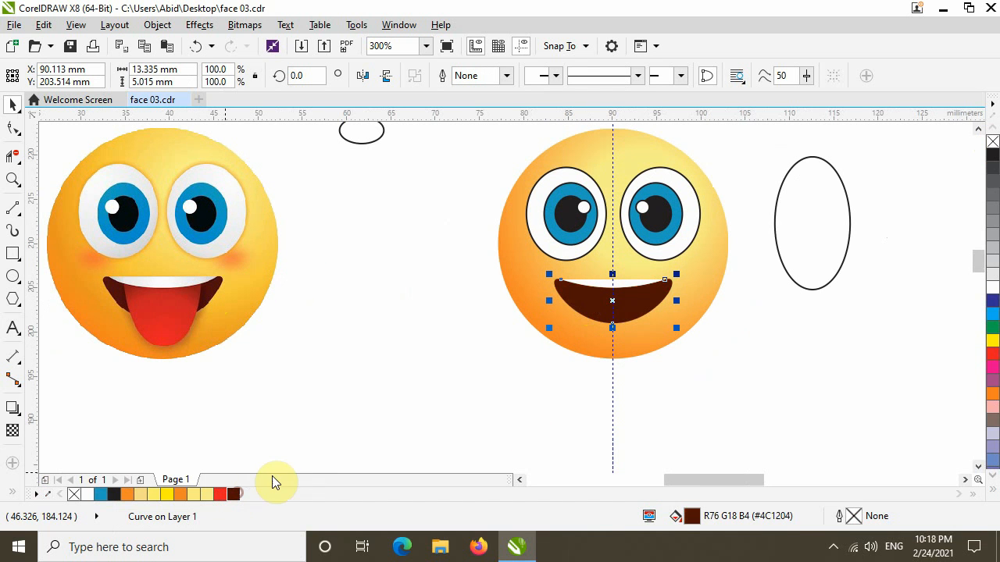
{"action": "left_click", "coordinate": [722, 317]}
{"action": "scroll", "coordinate": [655, 307], "scroll_direction": "up", "scroll_amount": 4}
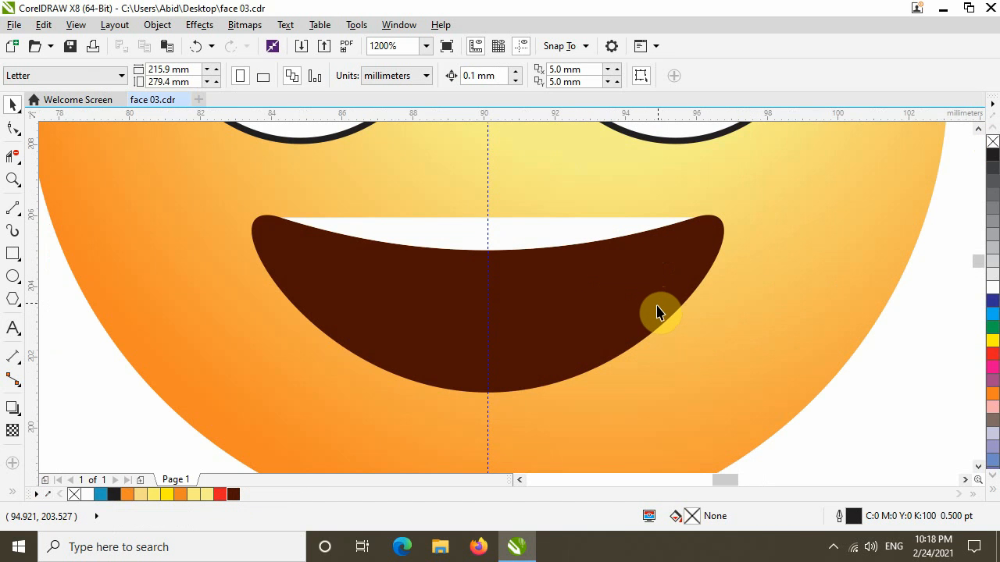
{"action": "scroll", "coordinate": [655, 313], "scroll_direction": "down", "scroll_amount": 5}
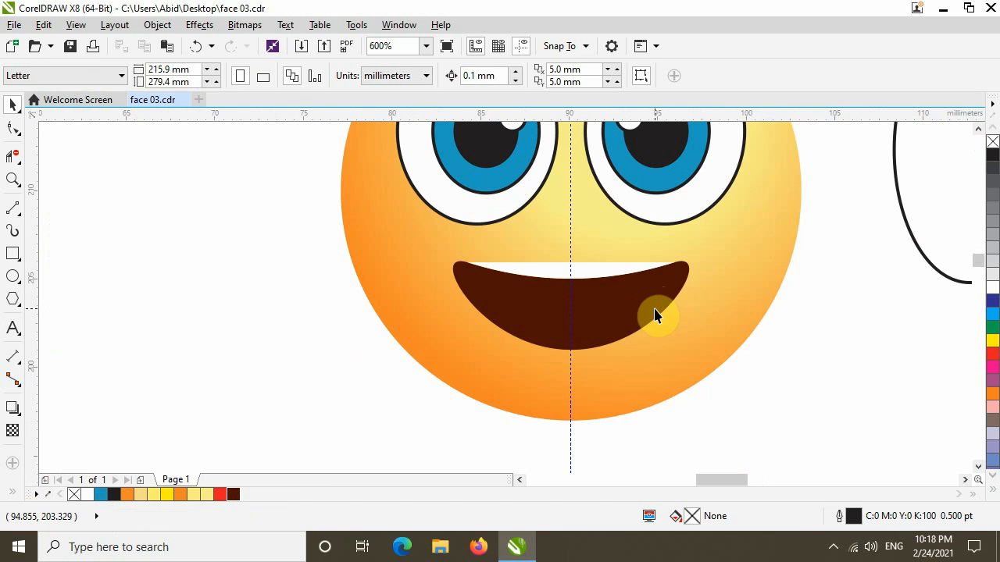
{"action": "scroll", "coordinate": [388, 330], "scroll_direction": "up", "scroll_amount": 3}
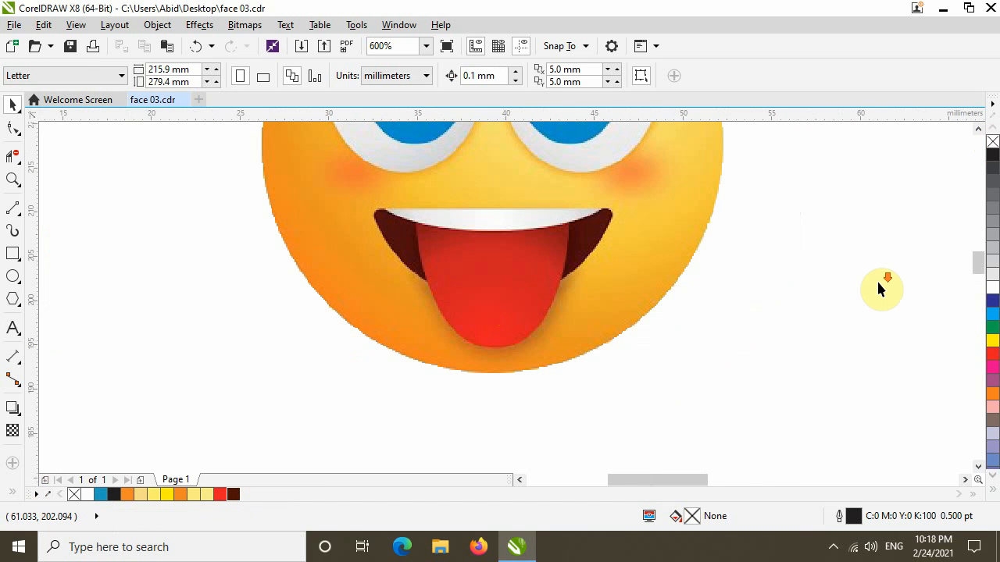
Step: Move the empty ellipse between the two faces and draw a straight horizontal 8.5 mm line across its widest points
{"action": "scroll", "coordinate": [876, 279], "scroll_direction": "down", "scroll_amount": 1}
{"action": "left_click_drag", "start_coordinate": [876, 281], "coordinate": [553, 281]}
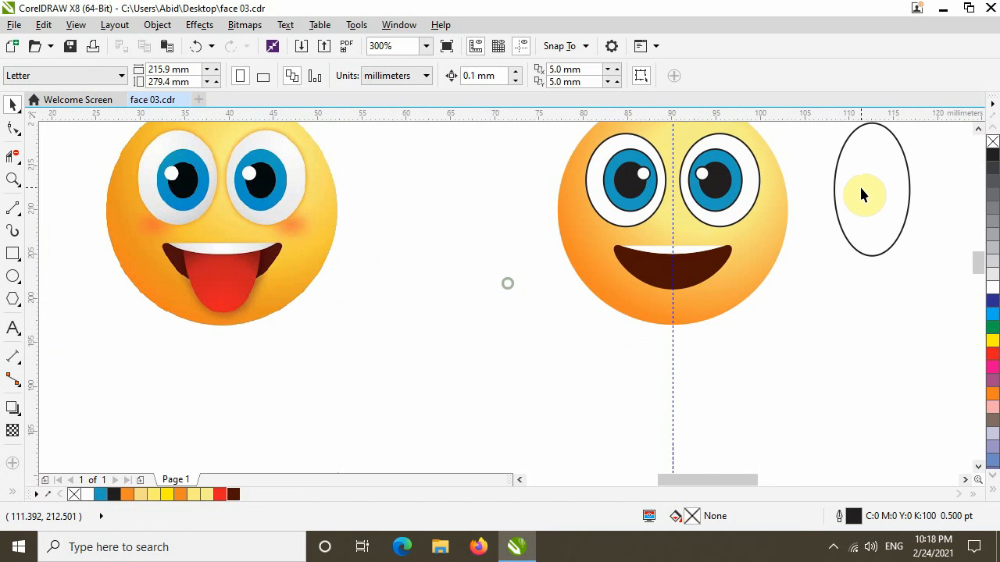
{"action": "left_click_drag", "start_coordinate": [889, 178], "coordinate": [461, 278]}
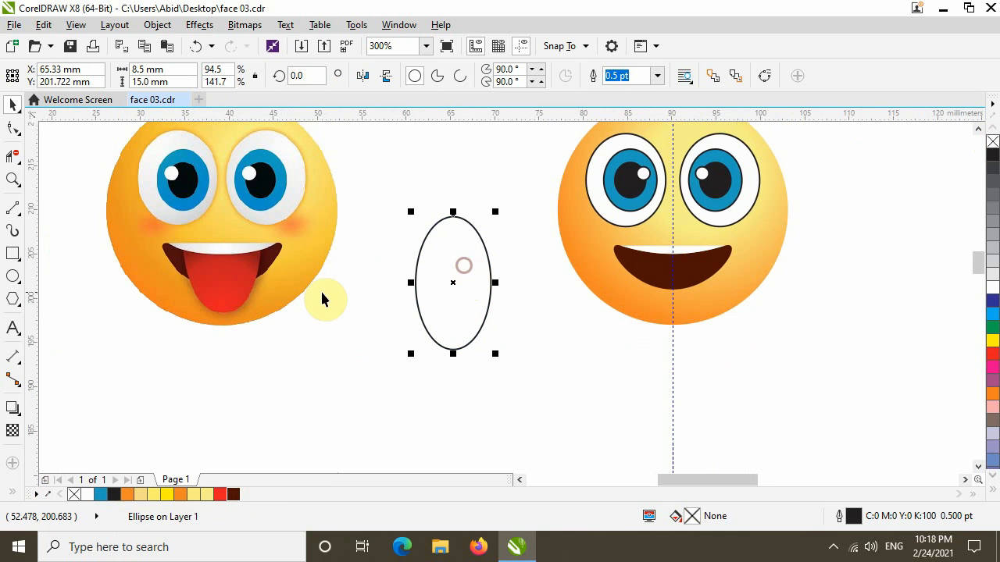
{"action": "left_click", "coordinate": [13, 208]}
{"action": "left_click", "coordinate": [57, 226]}
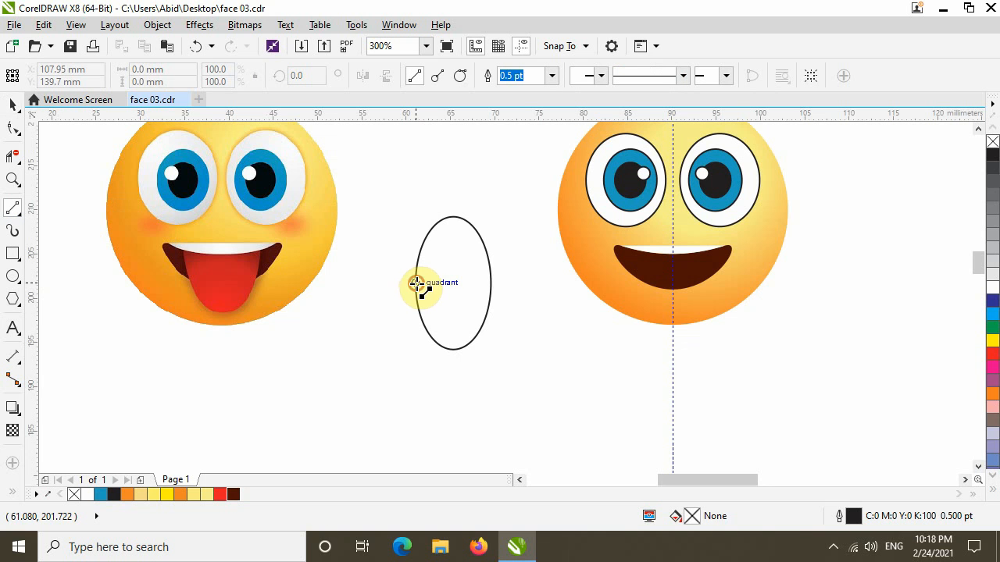
{"action": "left_click_drag", "start_coordinate": [417, 282], "coordinate": [494, 283]}
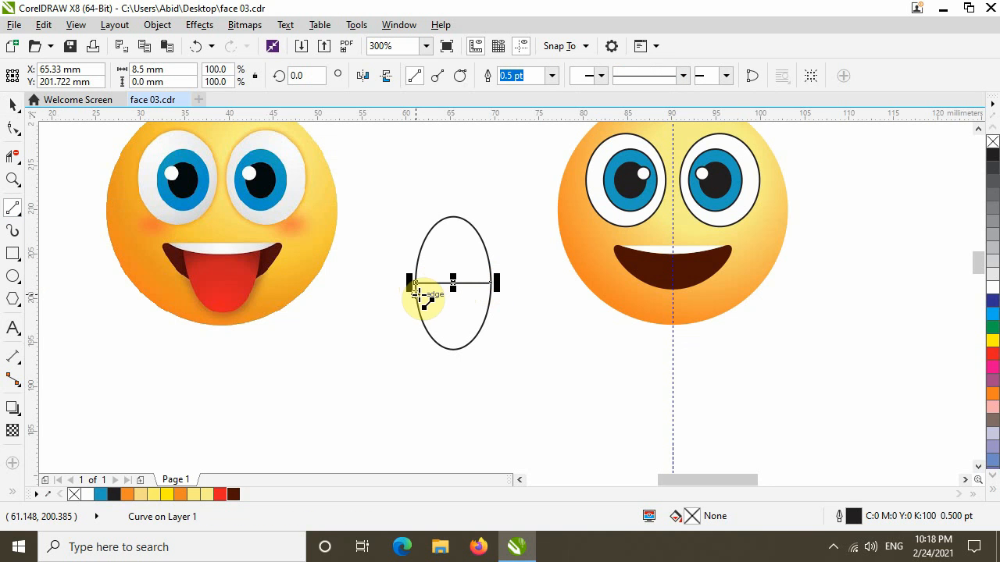
Step: Smart-fill the ellipse's lower half with red and a black 0.5 pt outline to make the tongue shape
{"action": "left_click", "coordinate": [14, 494]}
{"action": "left_click", "coordinate": [38, 486]}
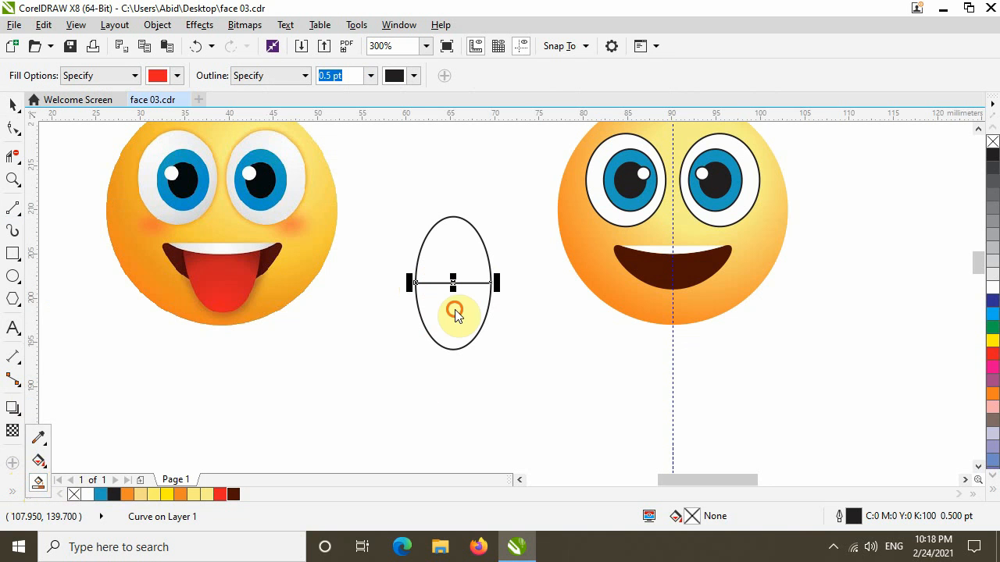
{"action": "left_click", "coordinate": [448, 307]}
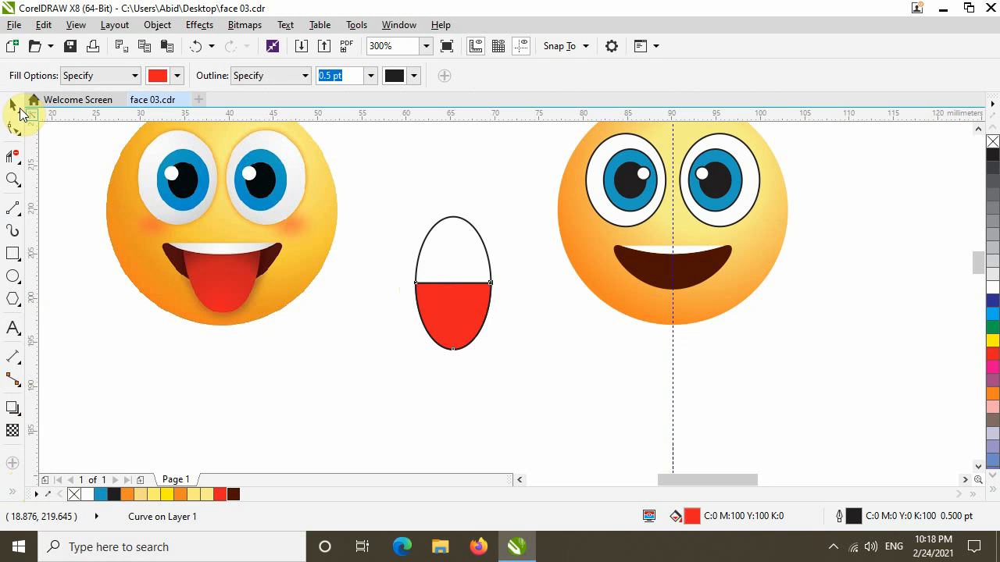
Step: Pull the red half-ellipse out of the construction shapes and delete the leftover ellipse and line
{"action": "left_click", "coordinate": [14, 107]}
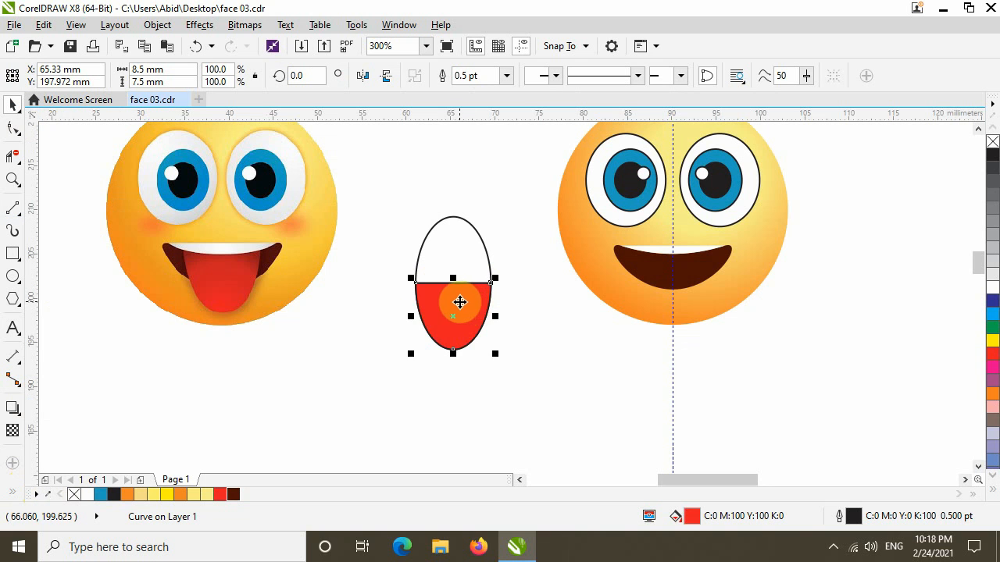
{"action": "left_click_drag", "start_coordinate": [460, 303], "coordinate": [355, 337]}
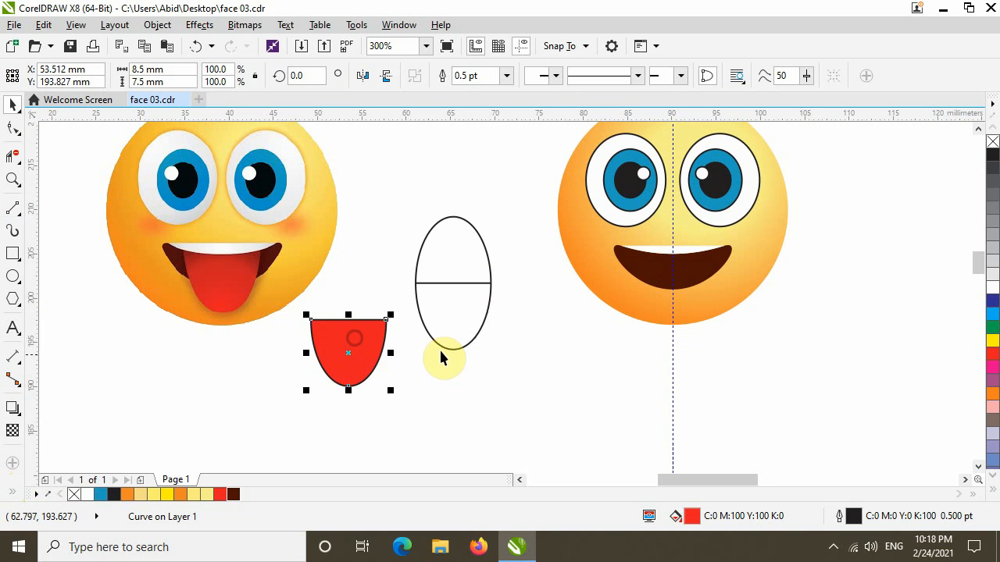
{"action": "left_click_drag", "start_coordinate": [506, 349], "coordinate": [403, 203]}
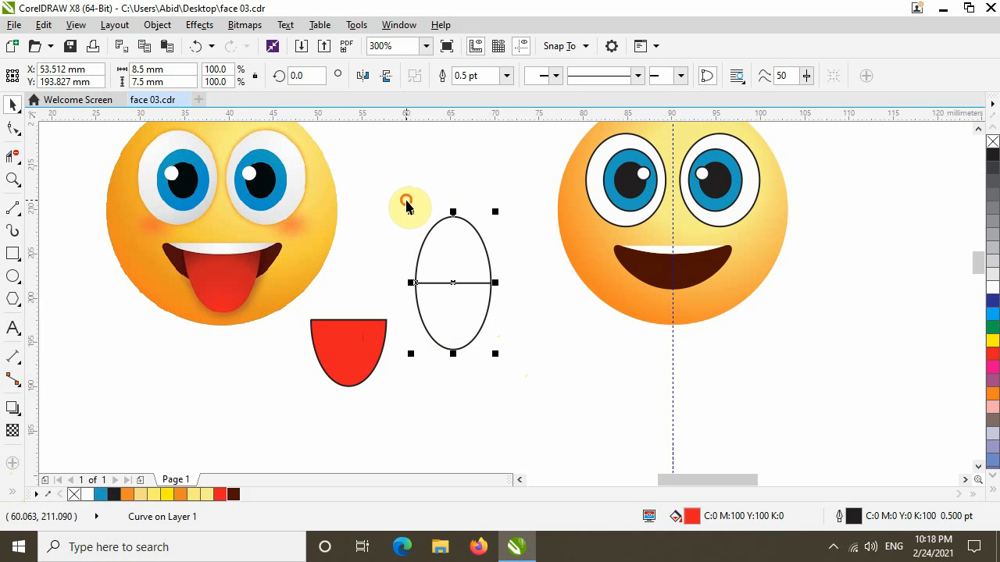
{"action": "key", "text": "Delete"}
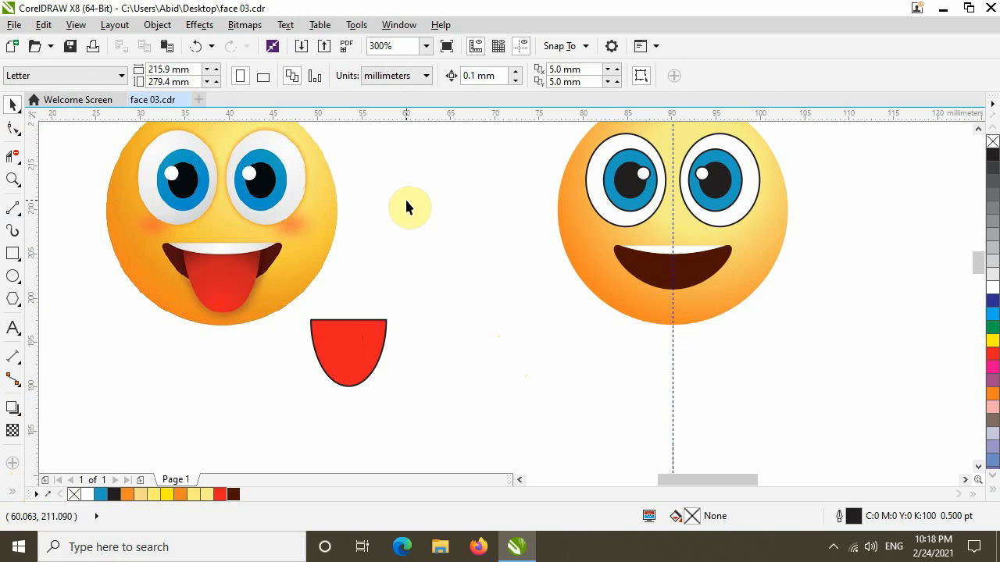
Step: Place the red tongue shape between the two faces and remove its outline
{"action": "left_click_drag", "start_coordinate": [371, 347], "coordinate": [459, 299]}
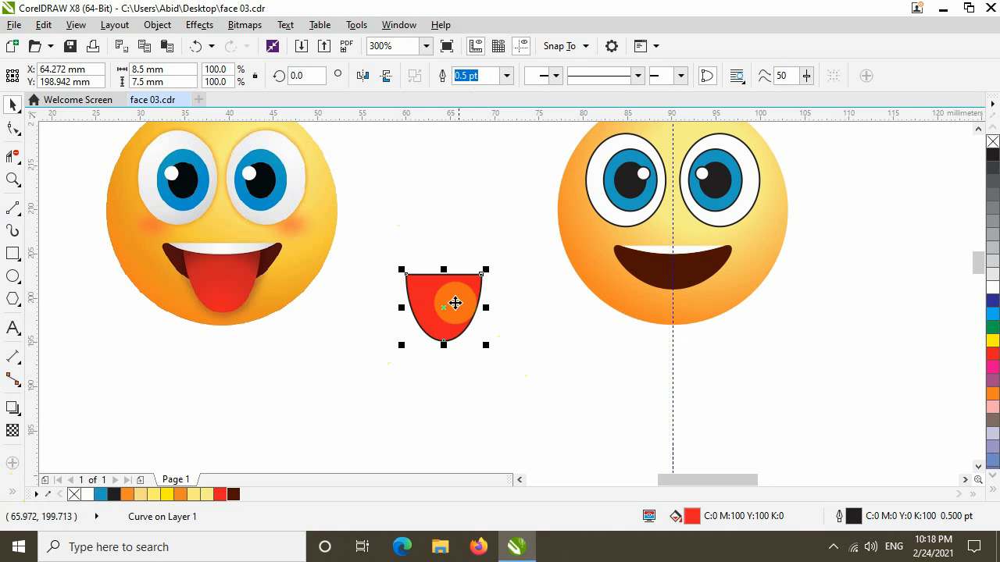
{"action": "right_click", "coordinate": [991, 143]}
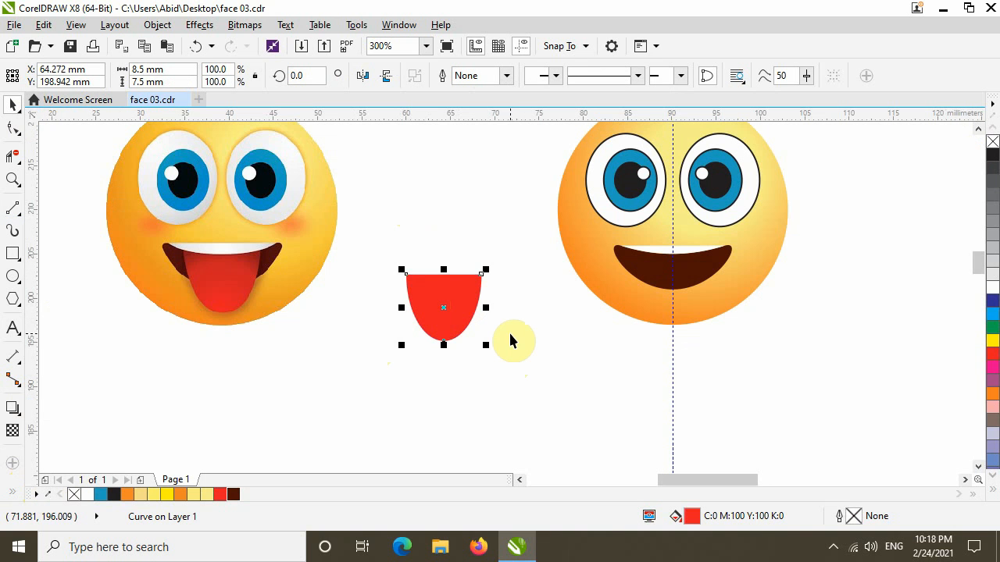
{"action": "left_click_drag", "start_coordinate": [442, 310], "coordinate": [442, 310]}
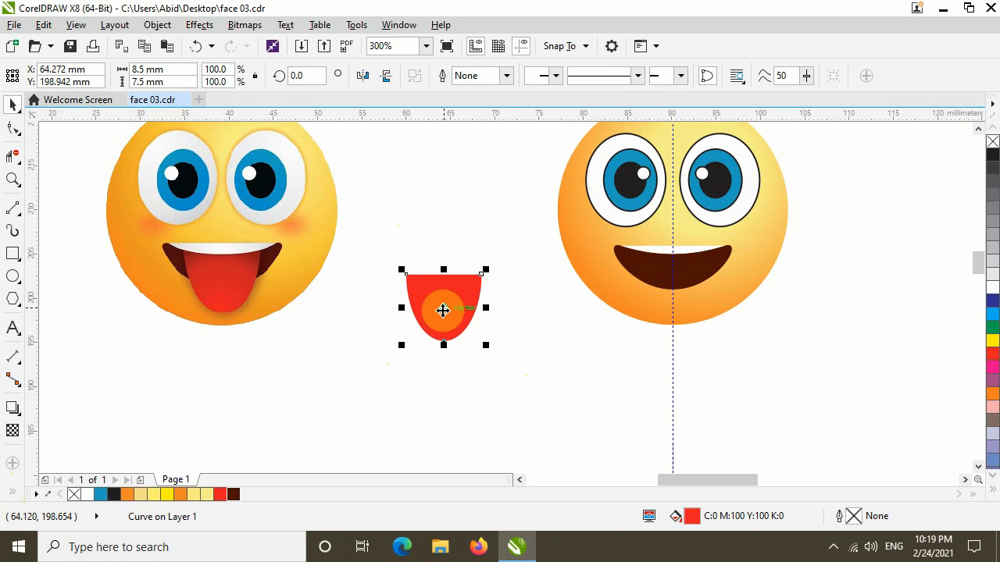
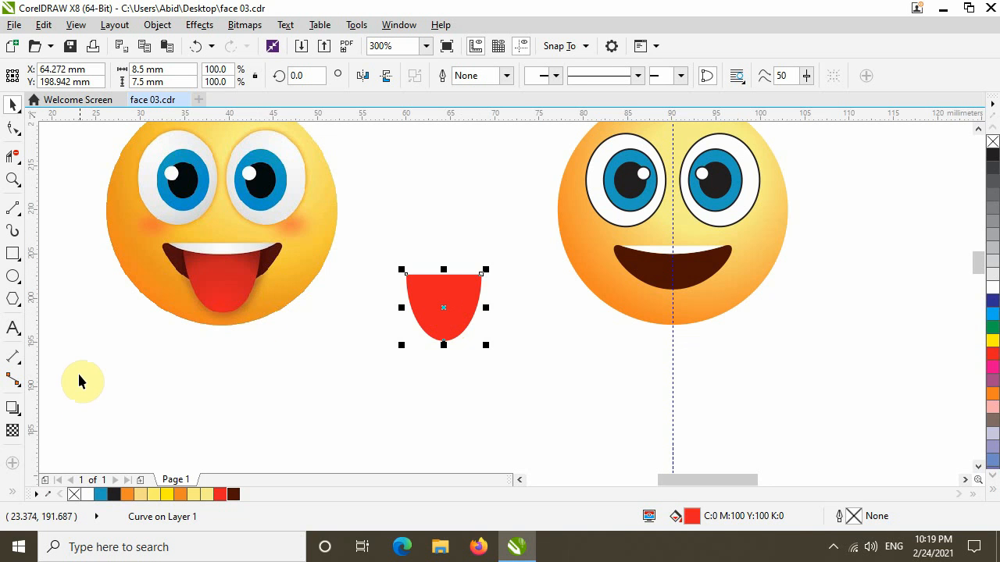
Step: Apply an elliptical fountain fill to the tongue shape
{"action": "left_click", "coordinate": [11, 489]}
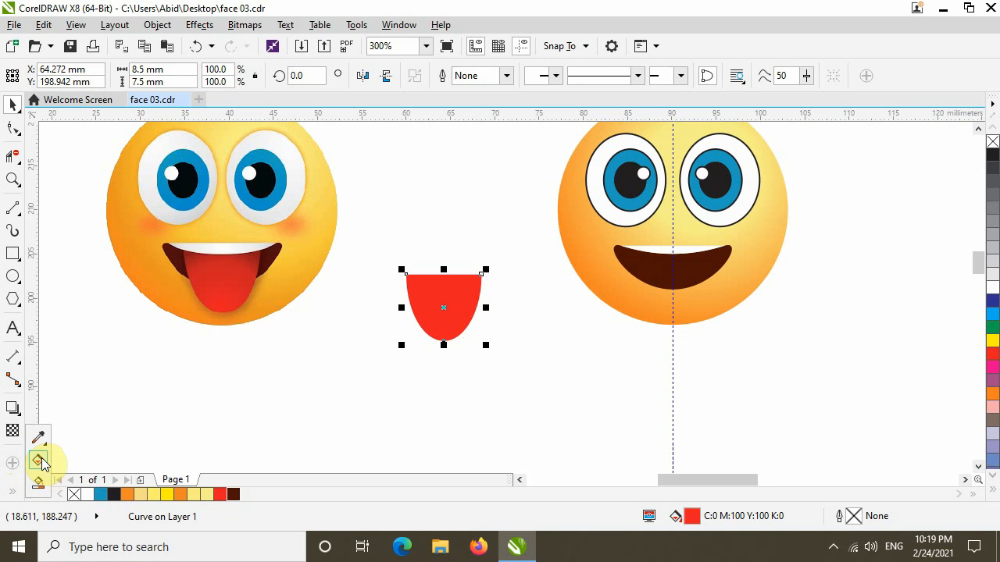
{"action": "left_click", "coordinate": [39, 462]}
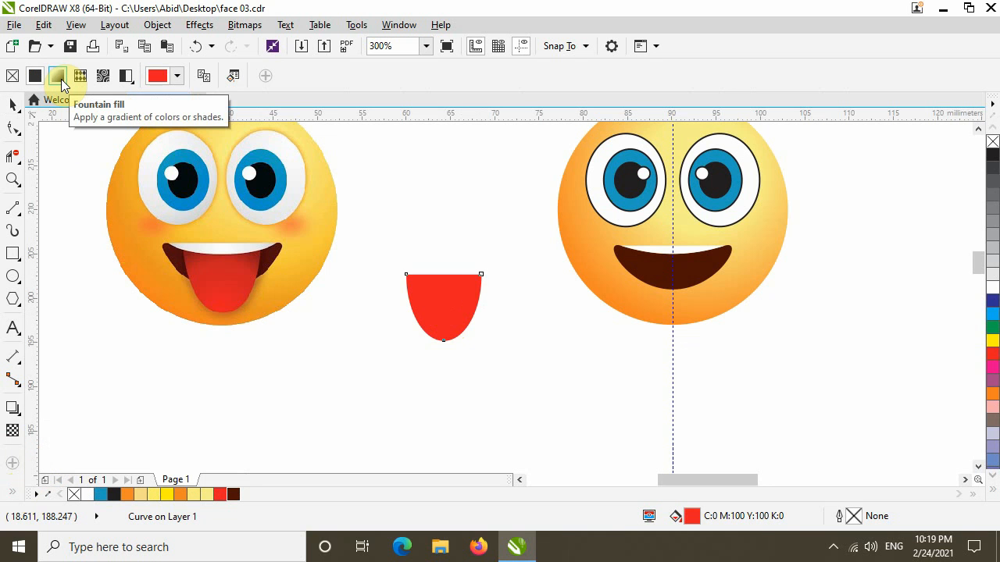
{"action": "left_click", "coordinate": [58, 76]}
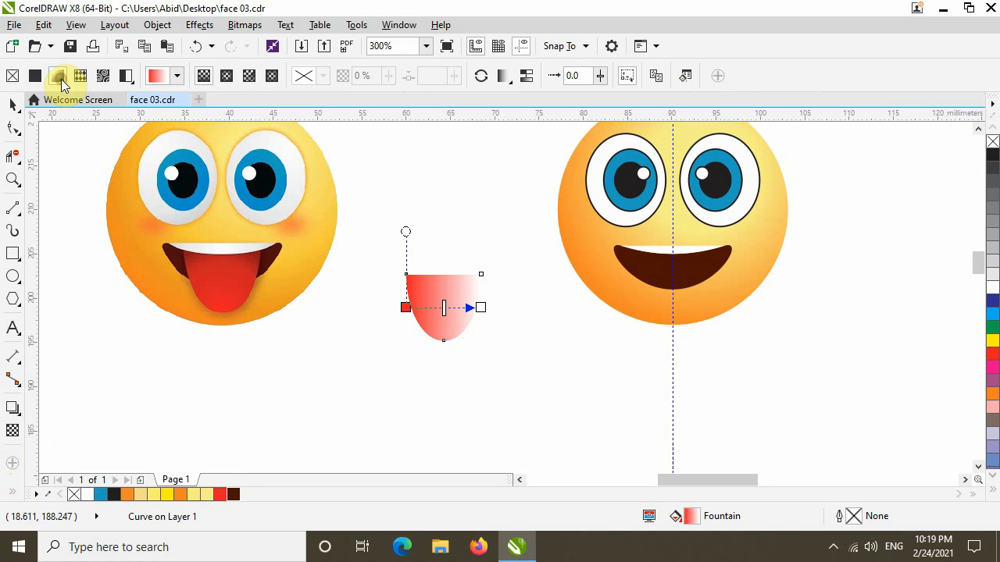
{"action": "left_click", "coordinate": [225, 77]}
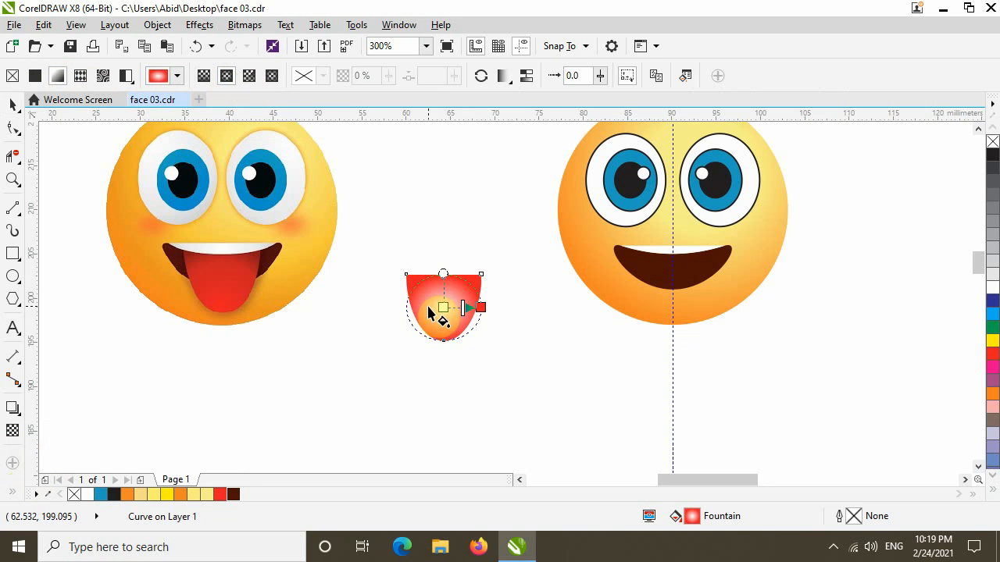
{"action": "mouse_move", "coordinate": [429, 313]}
{"action": "left_mouse_down"}
{"action": "mouse_move", "coordinate": [458, 308]}
{"action": "mouse_move", "coordinate": [446, 297]}
{"action": "mouse_move", "coordinate": [462, 330]}
{"action": "mouse_move", "coordinate": [444, 308]}
{"action": "left_mouse_up"}
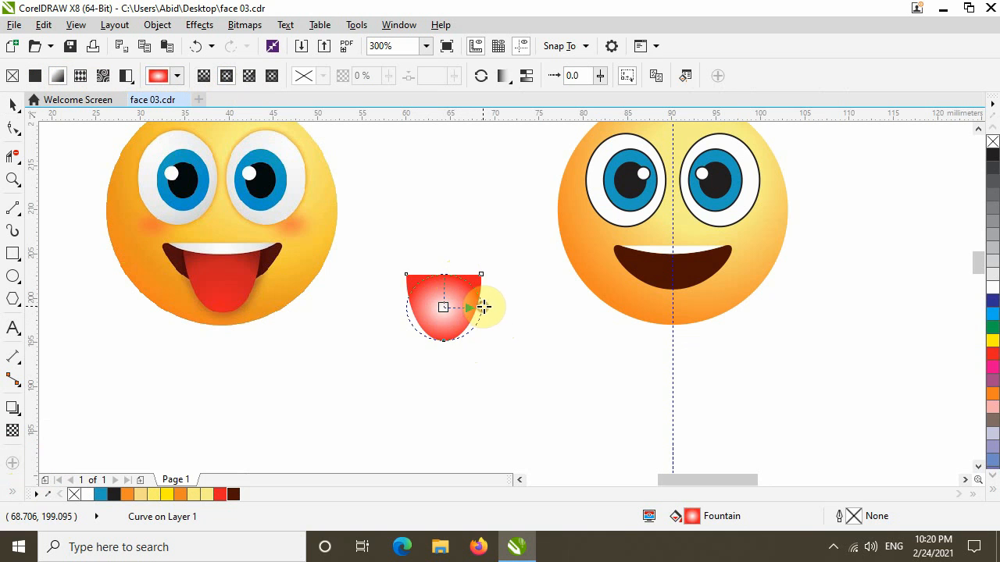
Step: Set the outer colour node of the tongue's gradient to RGB 205, 32, 34
{"action": "left_click", "coordinate": [481, 307]}
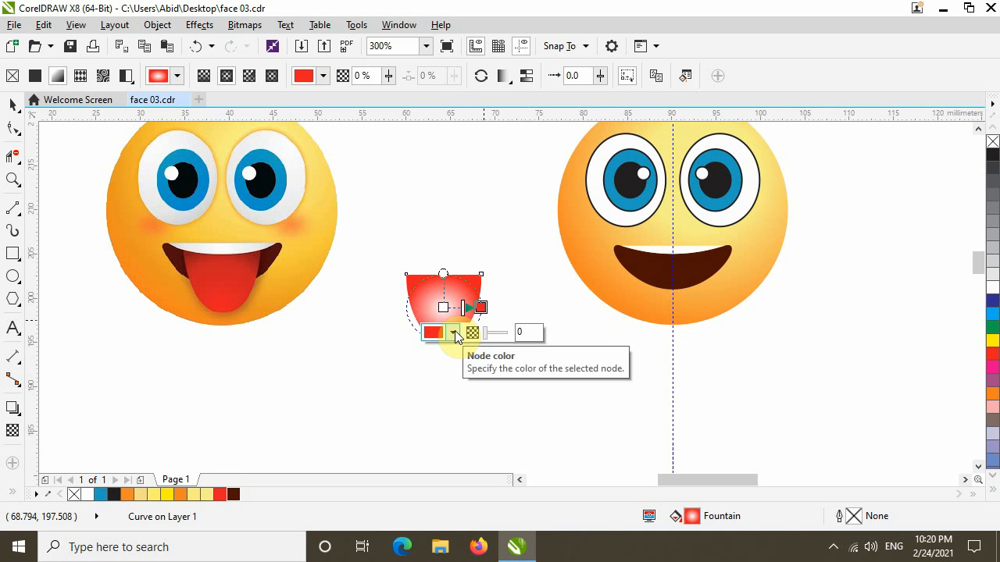
{"action": "left_click", "coordinate": [454, 332]}
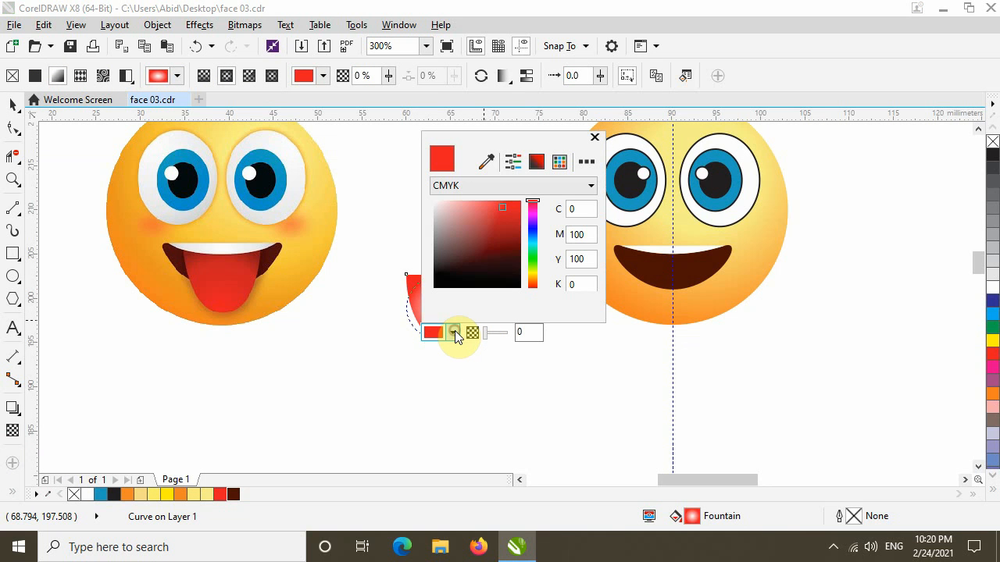
{"action": "left_click", "coordinate": [489, 186]}
{"action": "left_click", "coordinate": [457, 224]}
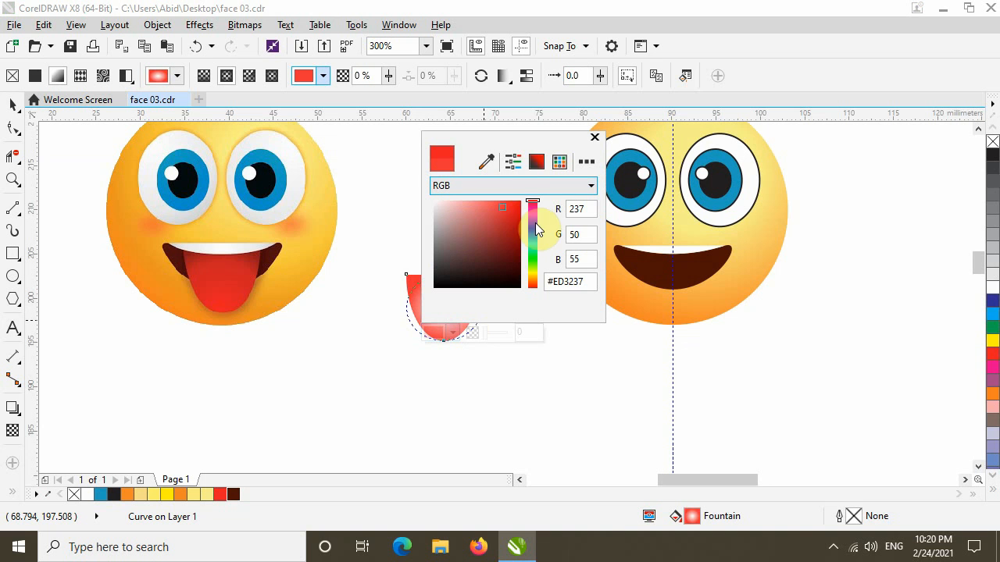
{"action": "double_click", "coordinate": [574, 210]}
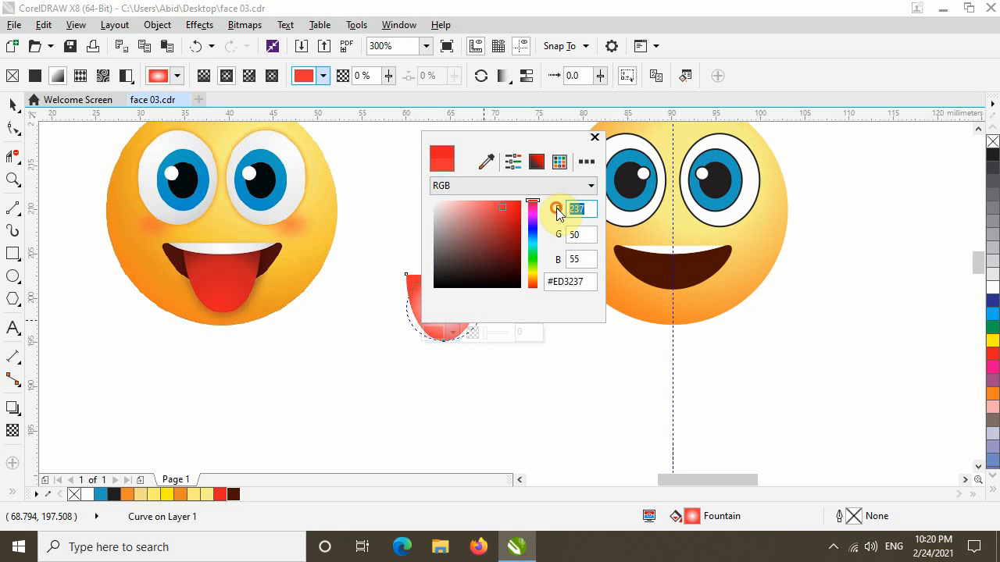
{"action": "type", "text": "2"}
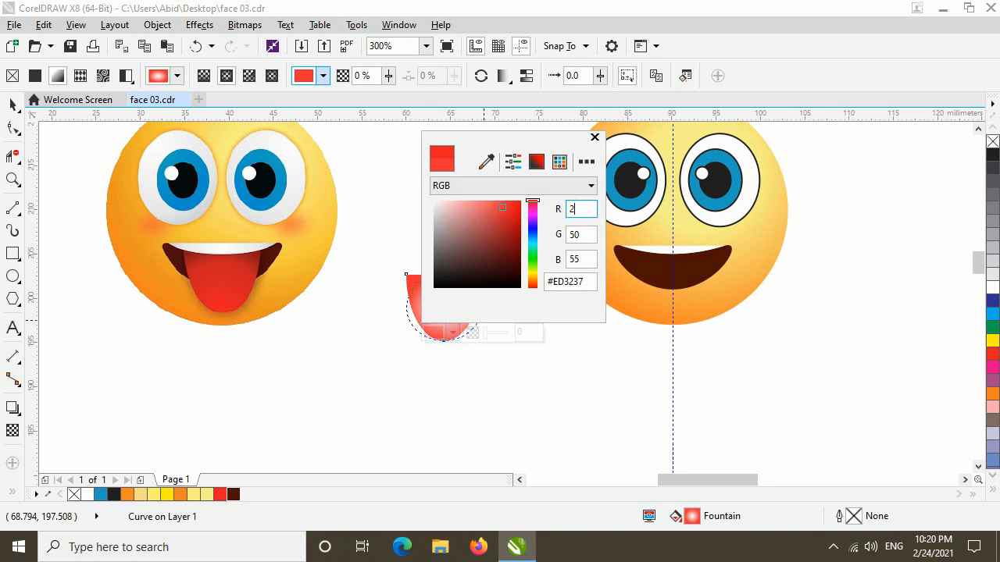
{"action": "type", "text": "05"}
{"action": "key", "text": "Tab"}
{"action": "type", "text": "32"}
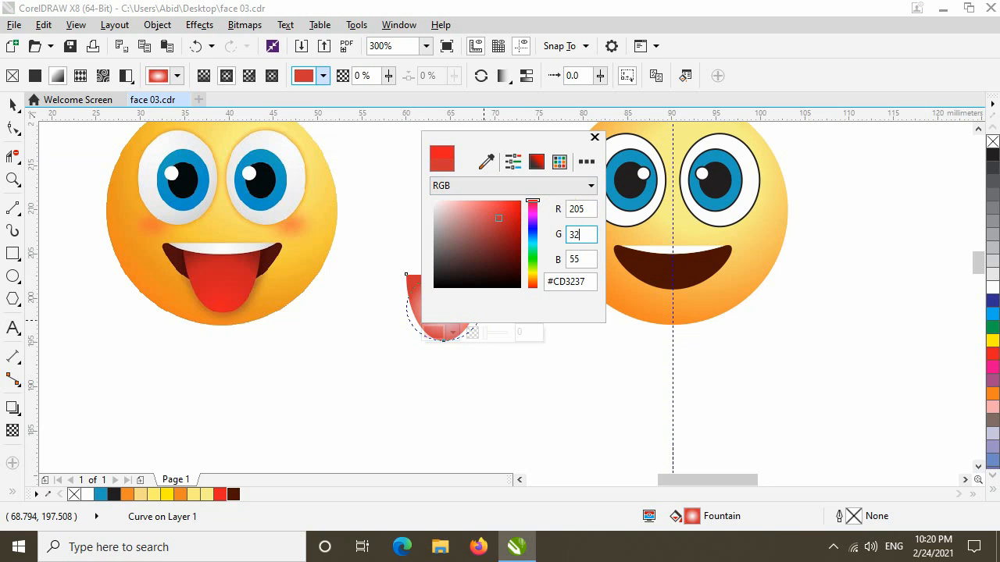
{"action": "key", "text": "Tab"}
{"action": "type", "text": "3"}
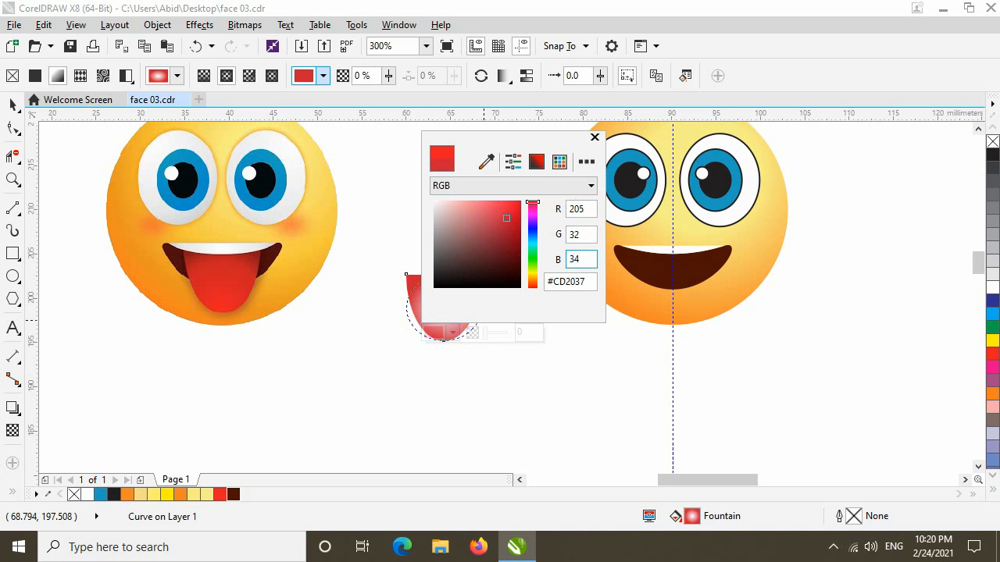
{"action": "left_click", "coordinate": [593, 136]}
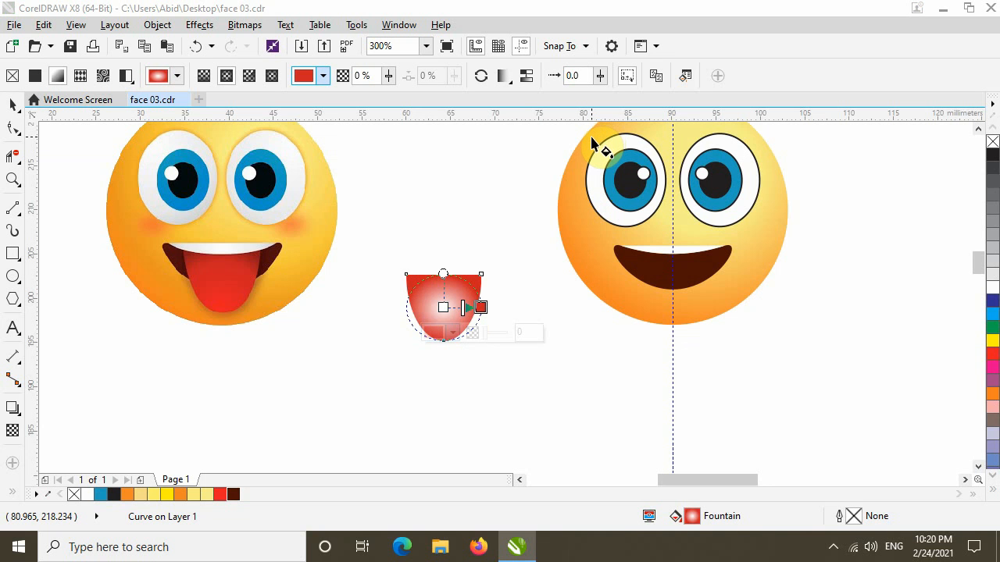
{"action": "left_click", "coordinate": [472, 312]}
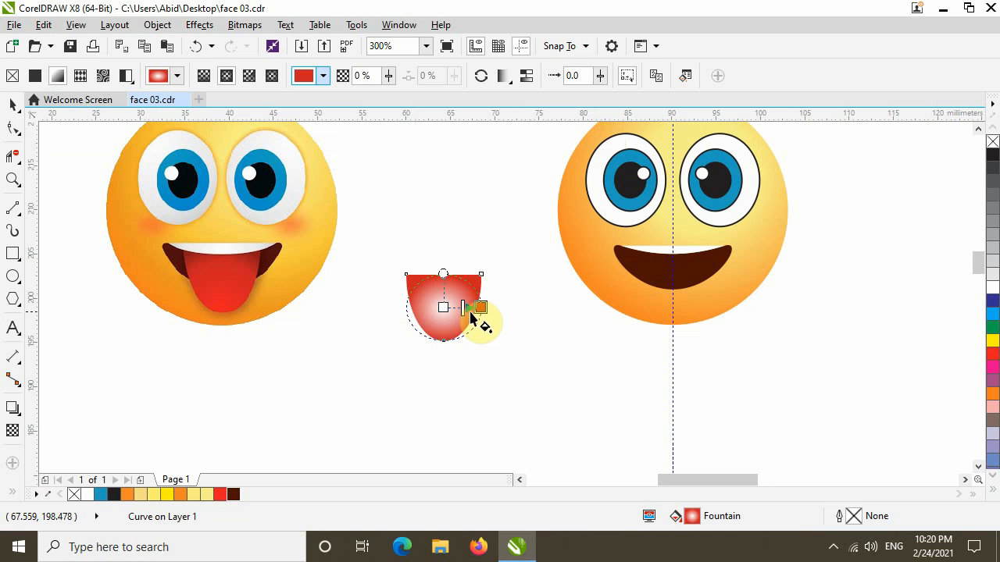
Step: Set the centre colour node of the tongue's gradient to RGB 233, 30, 36 and deselect the tongue
{"action": "left_click", "coordinate": [443, 307]}
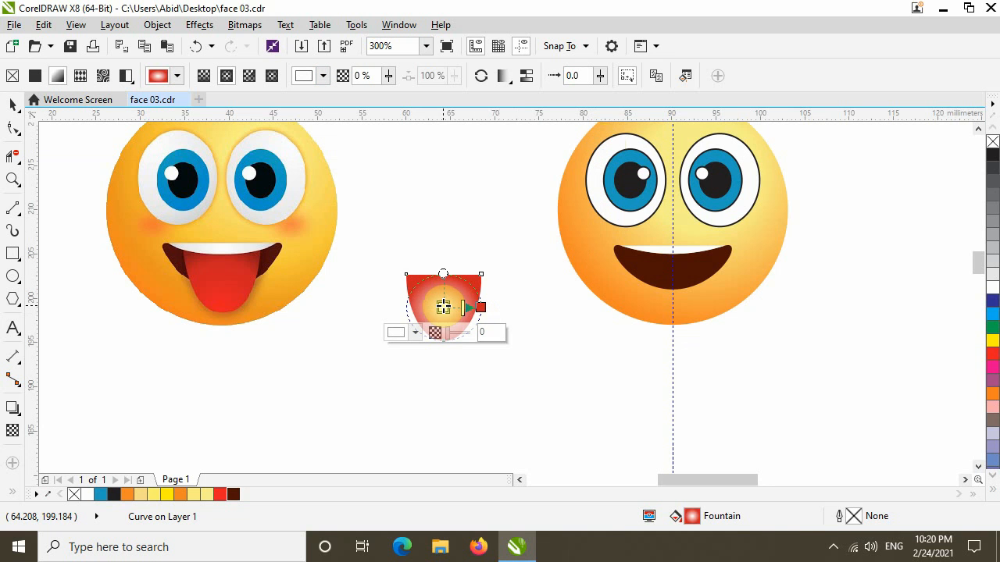
{"action": "left_click", "coordinate": [414, 332]}
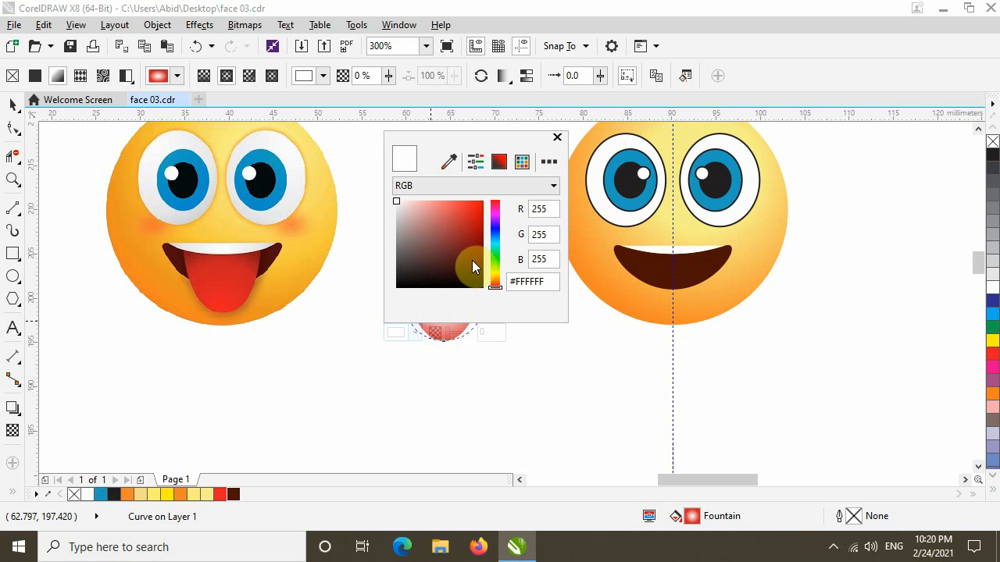
{"action": "left_click_drag", "start_coordinate": [550, 210], "coordinate": [527, 209]}
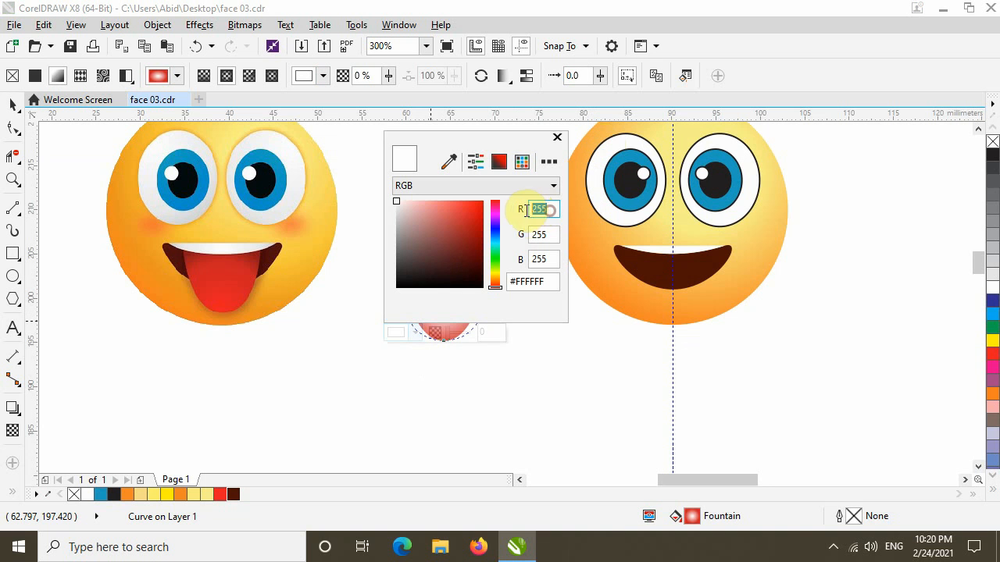
{"action": "type", "text": "233"}
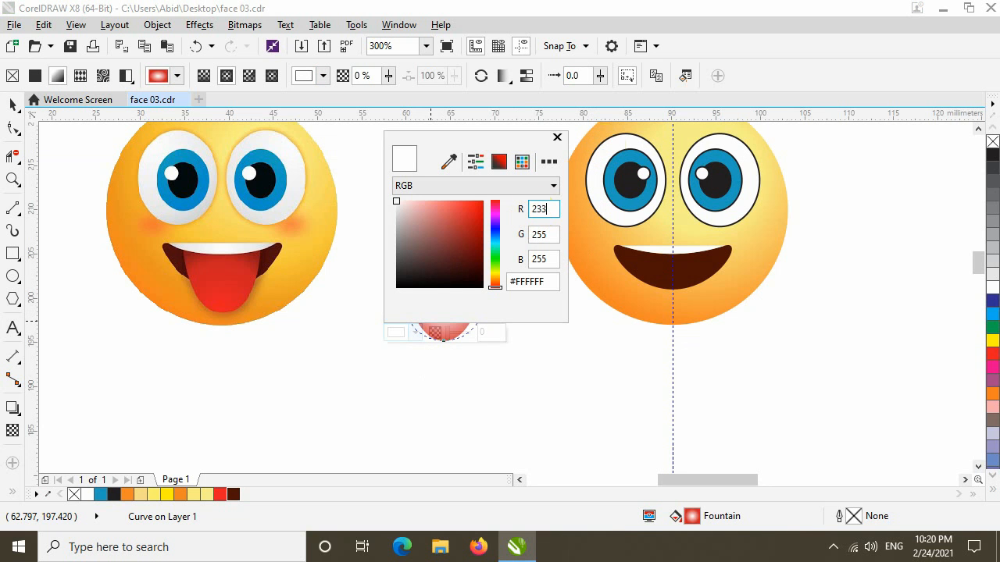
{"action": "key", "text": "Tab"}
{"action": "type", "text": "3"}
{"action": "key", "text": "Tab"}
{"action": "type", "text": "3"}
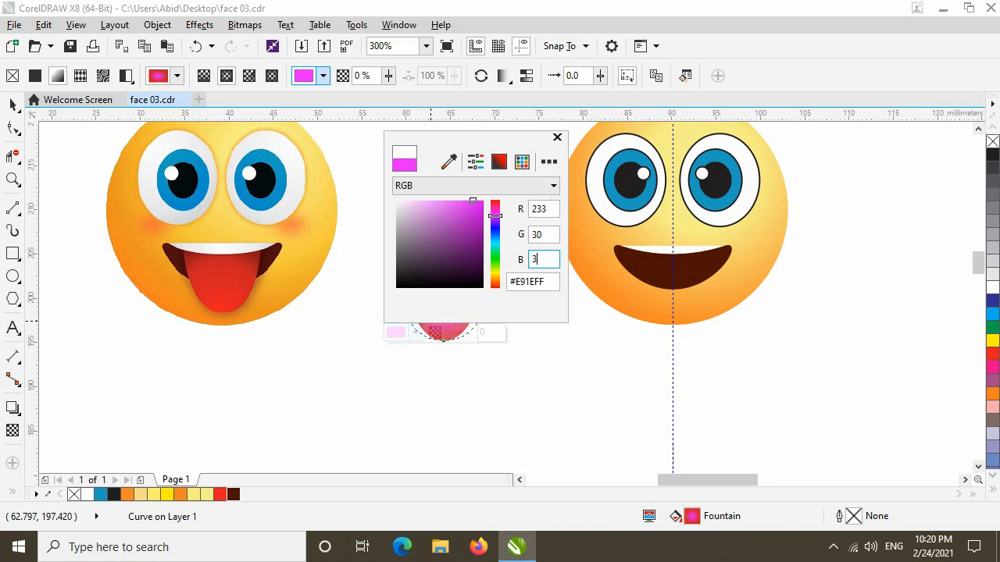
{"action": "left_click", "coordinate": [550, 208]}
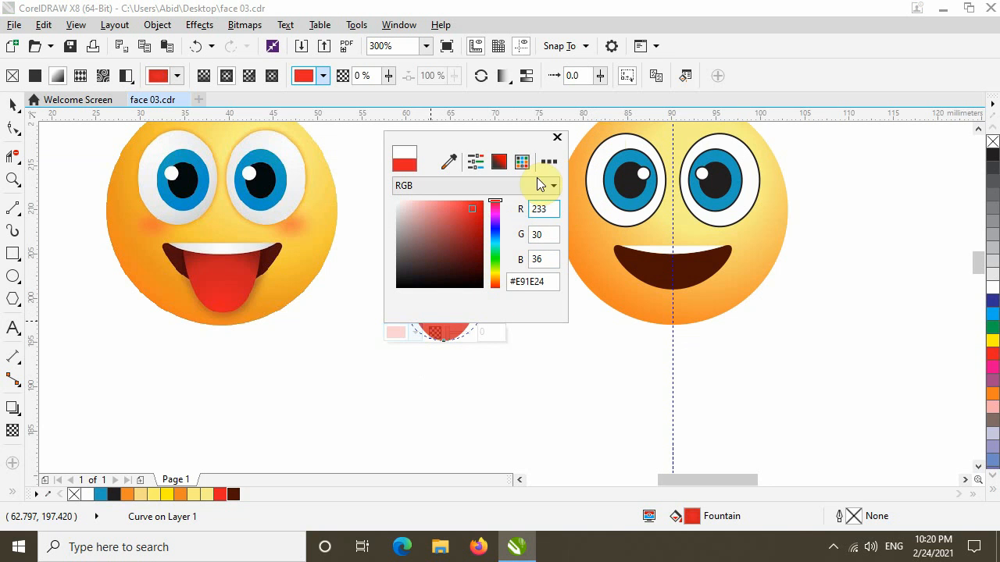
{"action": "left_click", "coordinate": [556, 139]}
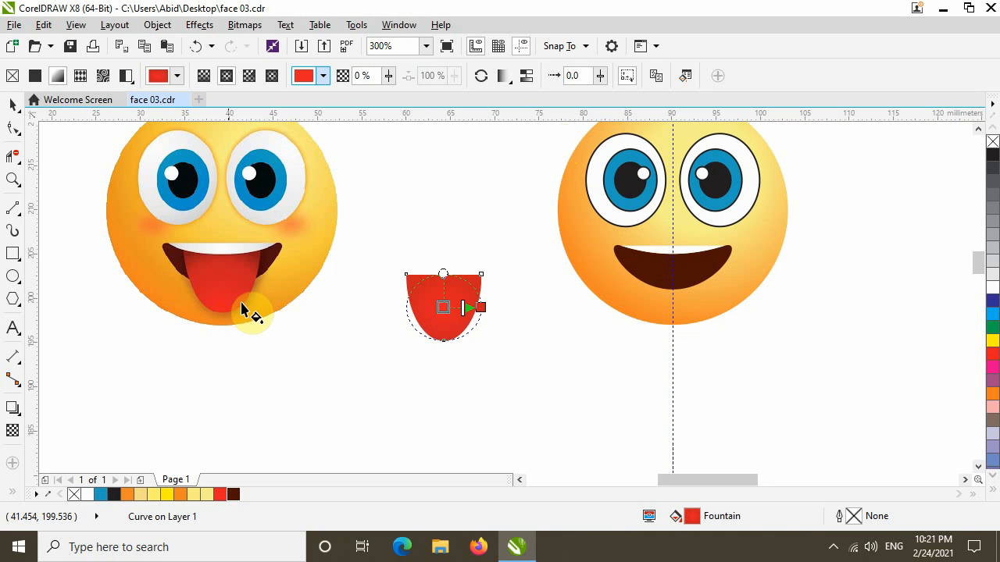
{"action": "left_click", "coordinate": [14, 108]}
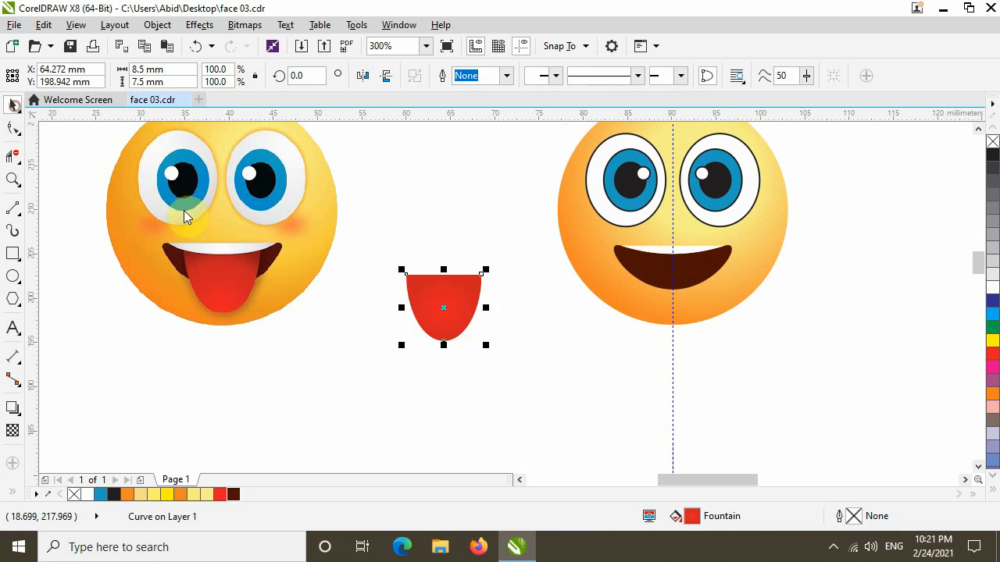
{"action": "left_click", "coordinate": [519, 373]}
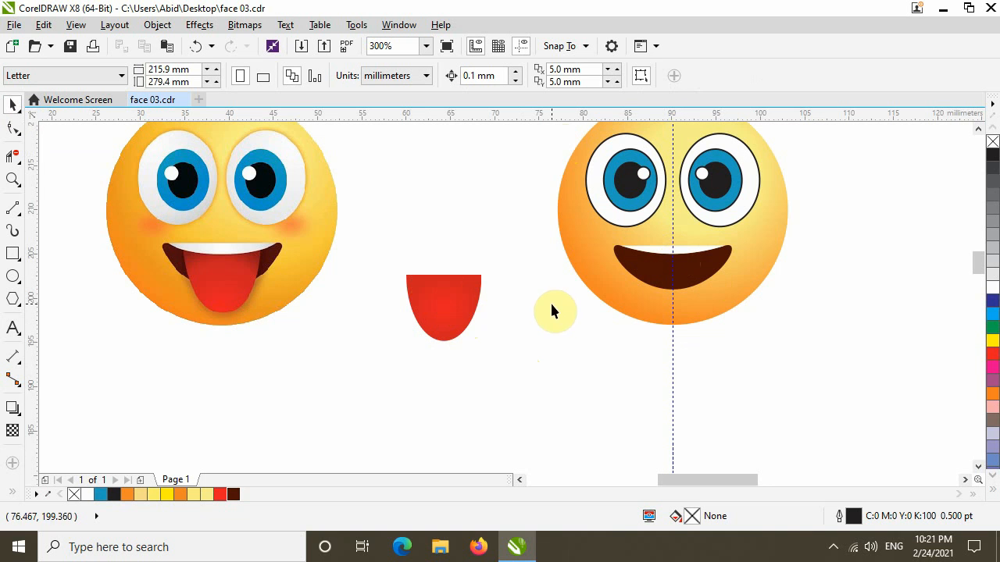
Step: Move the tongue by its top midpoint onto the mouth at the vertical guideline and nudge it down 0.3 mm
{"action": "left_click", "coordinate": [451, 293]}
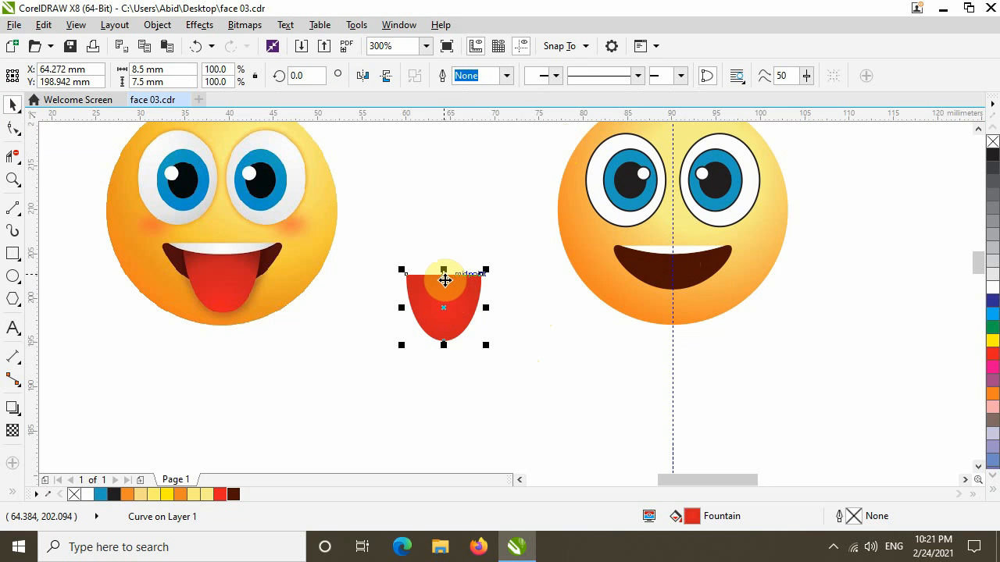
{"action": "left_click_drag", "start_coordinate": [705, 302], "coordinate": [592, 319]}
{"action": "scroll", "coordinate": [553, 290], "scroll_direction": "up", "scroll_amount": 1}
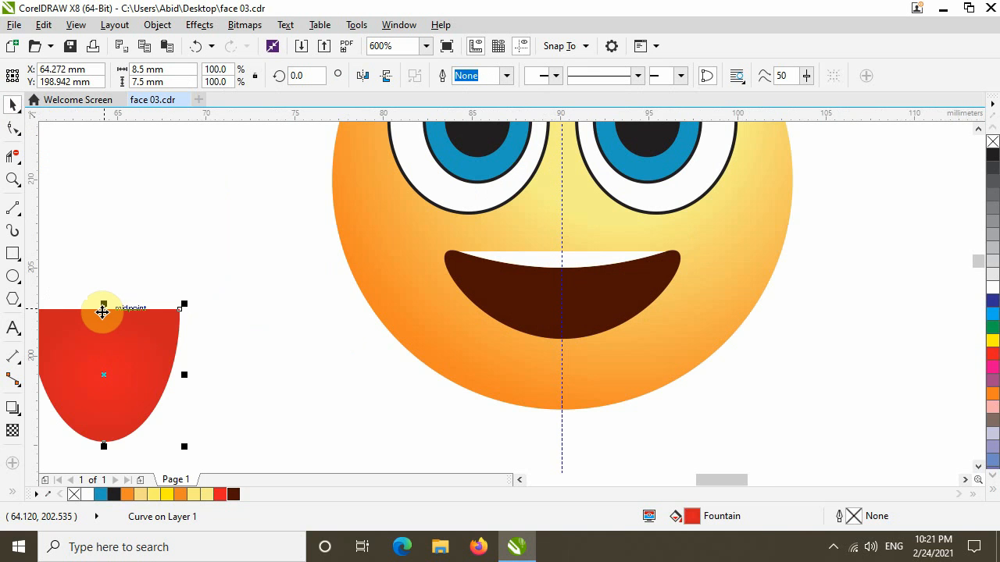
{"action": "left_click_drag", "start_coordinate": [102, 312], "coordinate": [562, 256]}
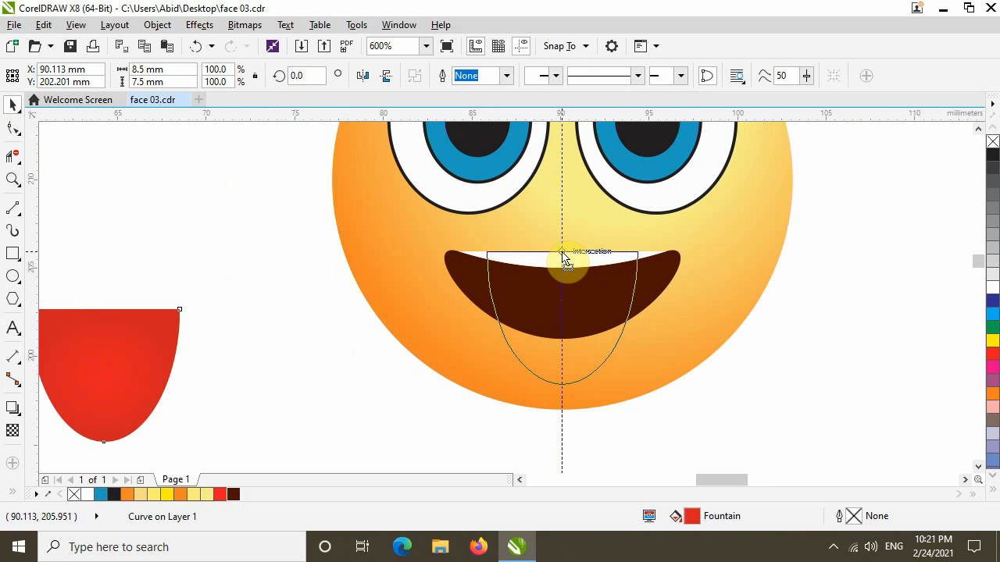
{"action": "left_click_drag", "start_coordinate": [564, 258], "coordinate": [563, 257]}
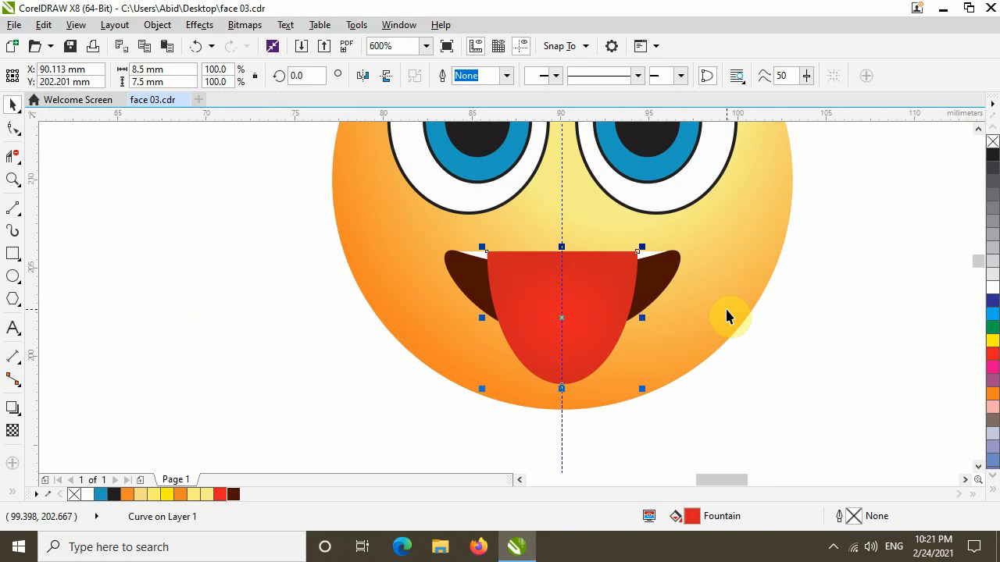
{"action": "key", "text": "Down"}
{"action": "key", "text": "Down"}
{"action": "key", "text": "Down"}
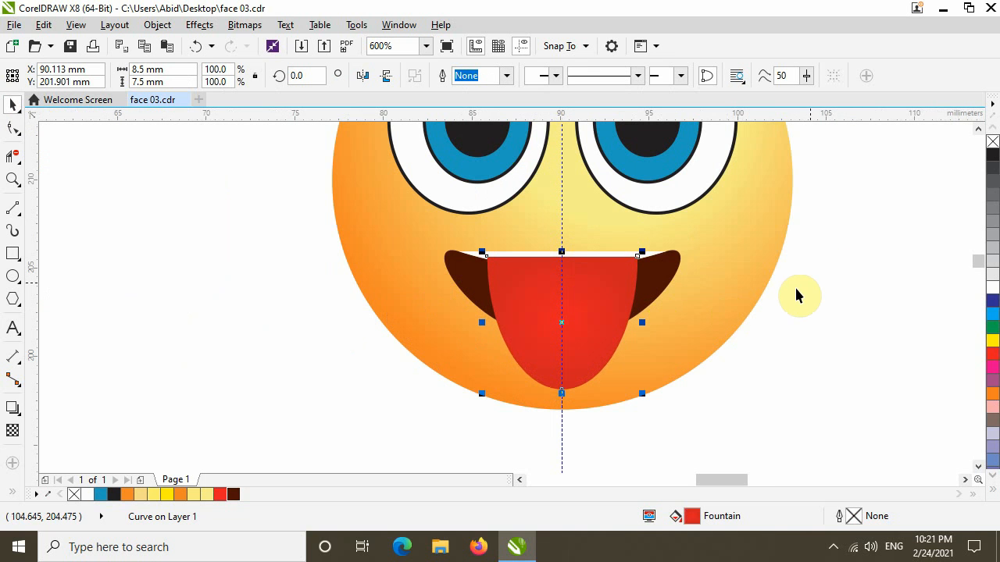
{"action": "left_click", "coordinate": [799, 295]}
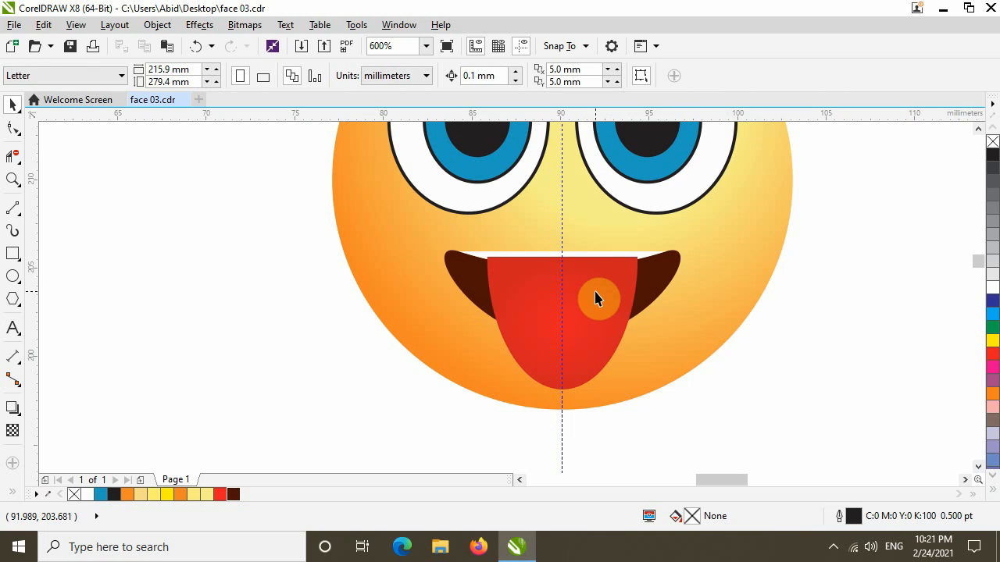
Step: Bring the white teeth shape in front of the tongue
{"action": "left_click", "coordinate": [645, 258]}
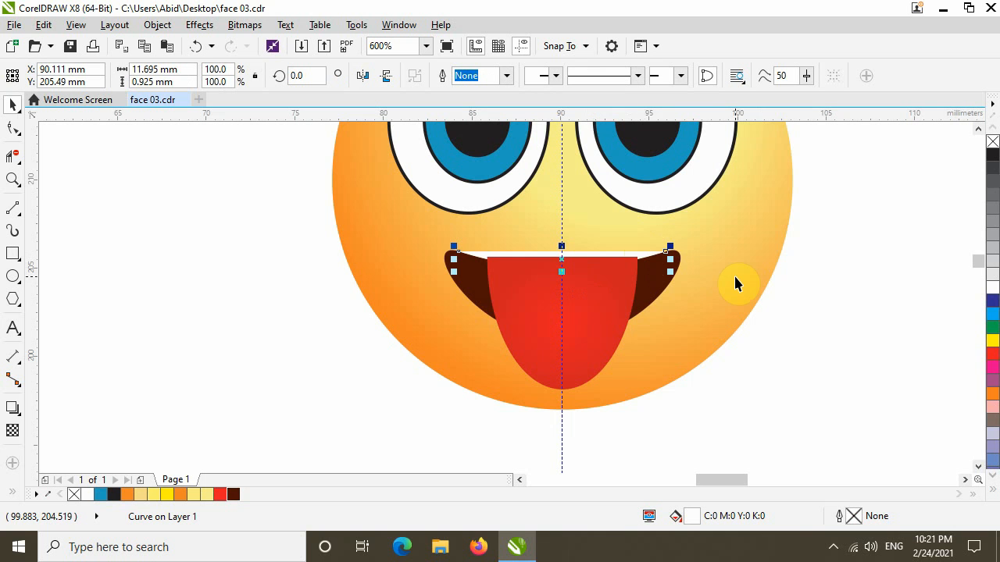
{"action": "key", "text": "shift+Page_Up"}
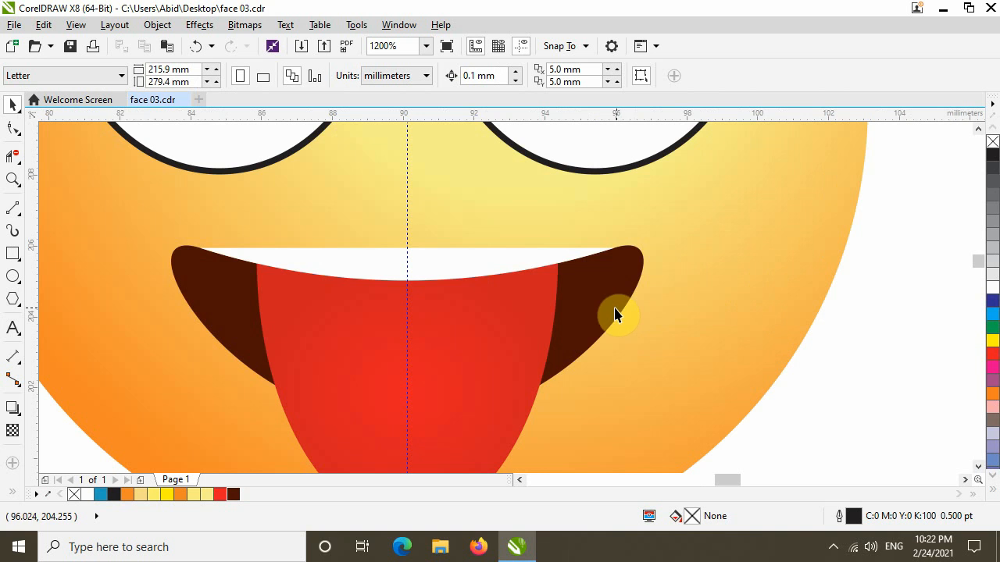
{"action": "scroll", "coordinate": [613, 309], "scroll_direction": "down", "scroll_amount": 2}
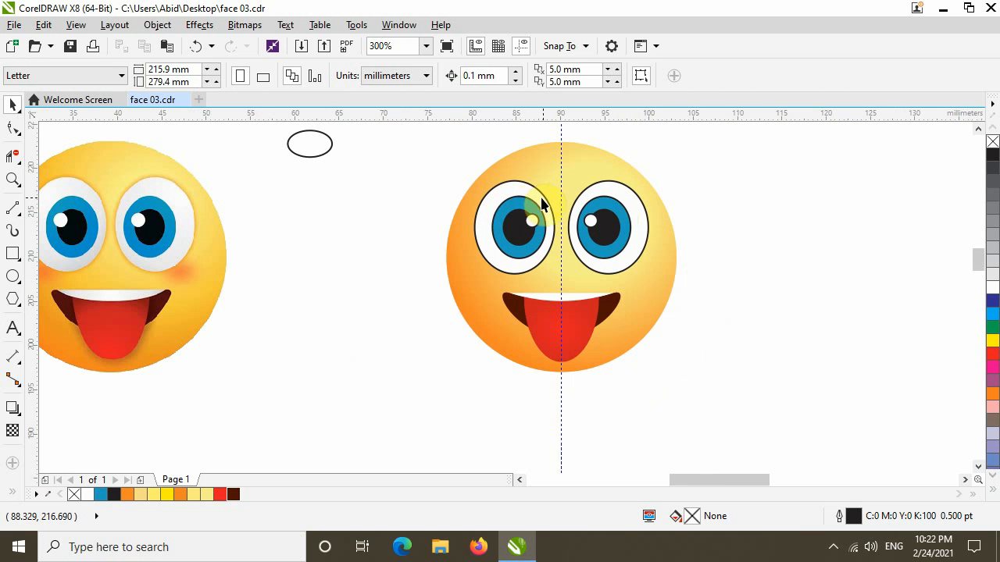
Step: Remove the outlines from both eye groups on the redrawn face
{"action": "left_click", "coordinate": [508, 201]}
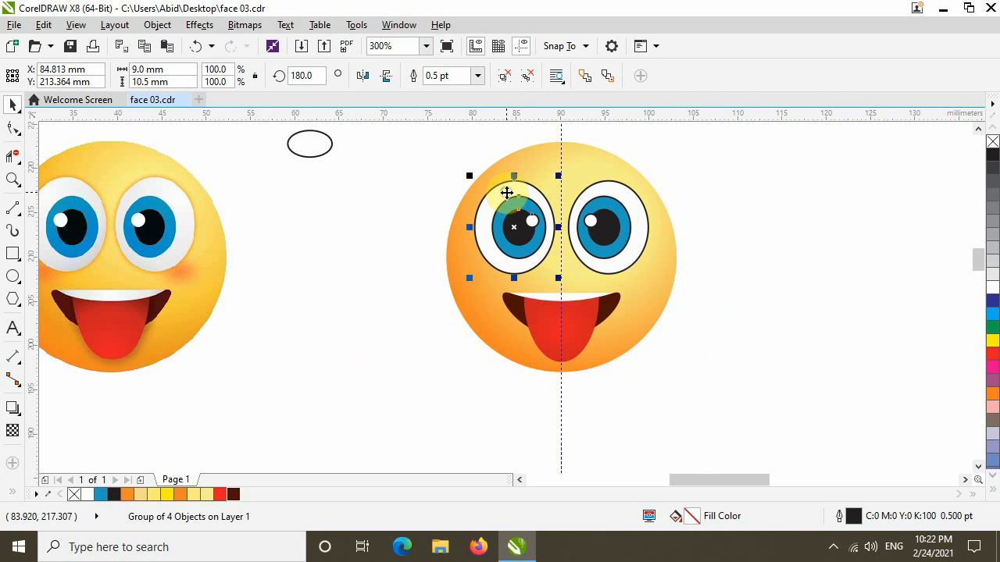
{"action": "left_click", "coordinate": [621, 202], "text": "shift"}
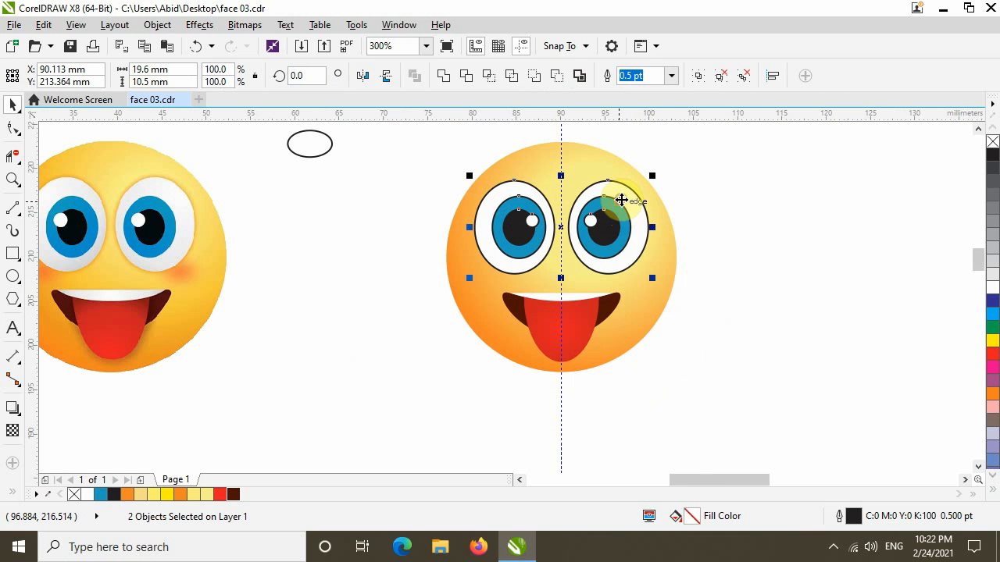
{"action": "right_click", "coordinate": [993, 141]}
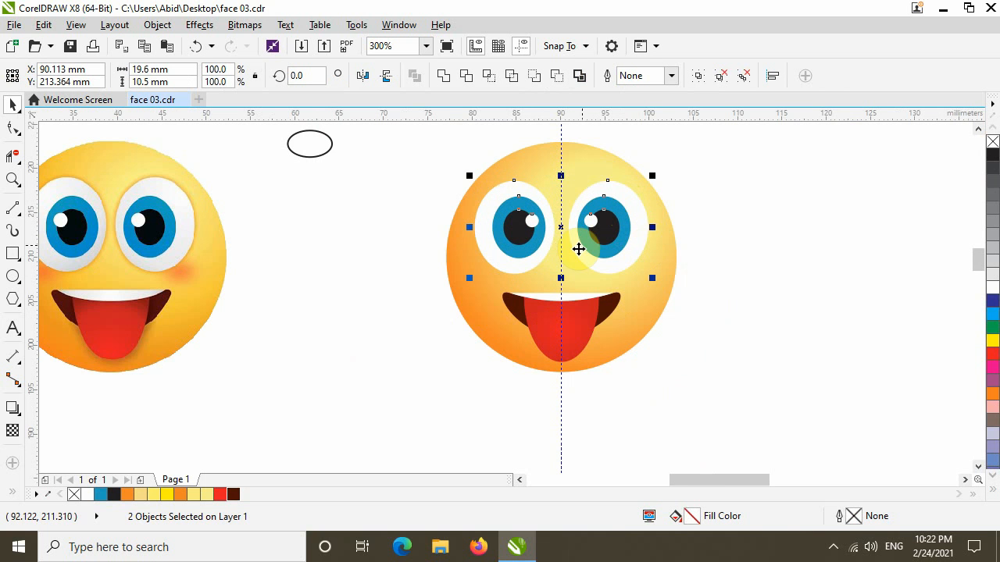
{"action": "left_click", "coordinate": [695, 294]}
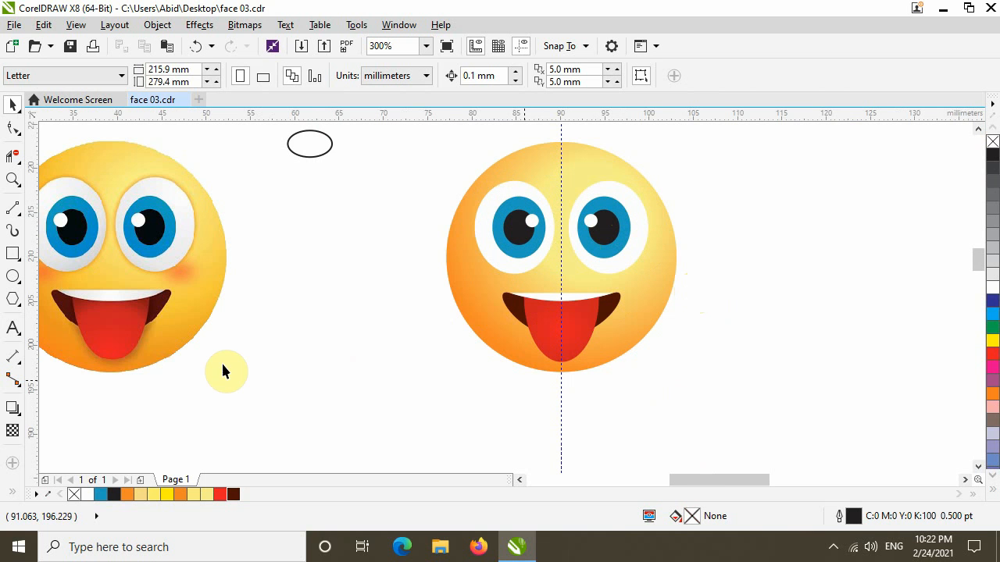
Step: Resize the spare ellipse between the faces to 7 × 6 mm and fill it red without an outline
{"action": "left_click_drag", "start_coordinate": [219, 339], "coordinate": [269, 340]}
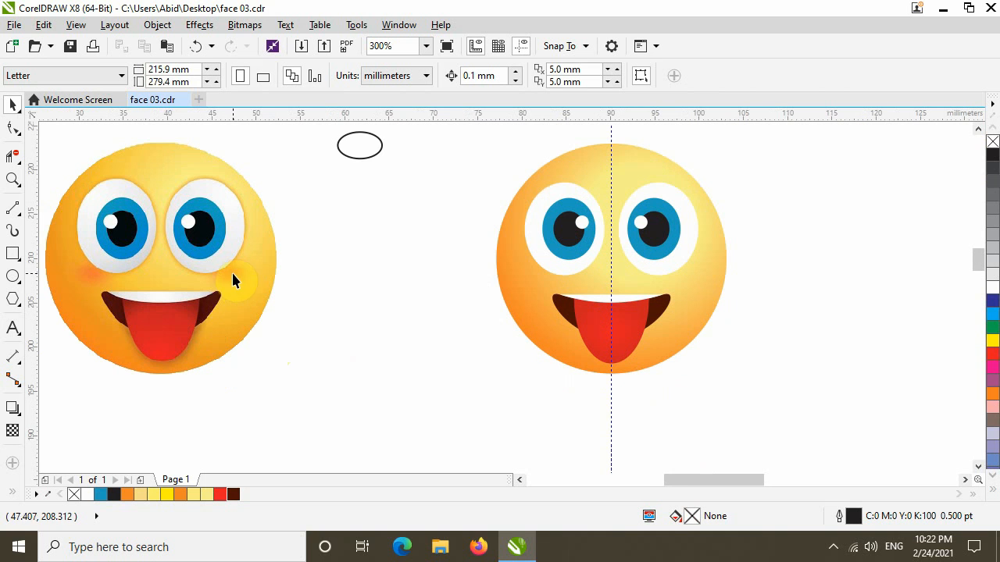
{"action": "left_click_drag", "start_coordinate": [362, 143], "coordinate": [325, 256]}
{"action": "left_click", "coordinate": [177, 70]}
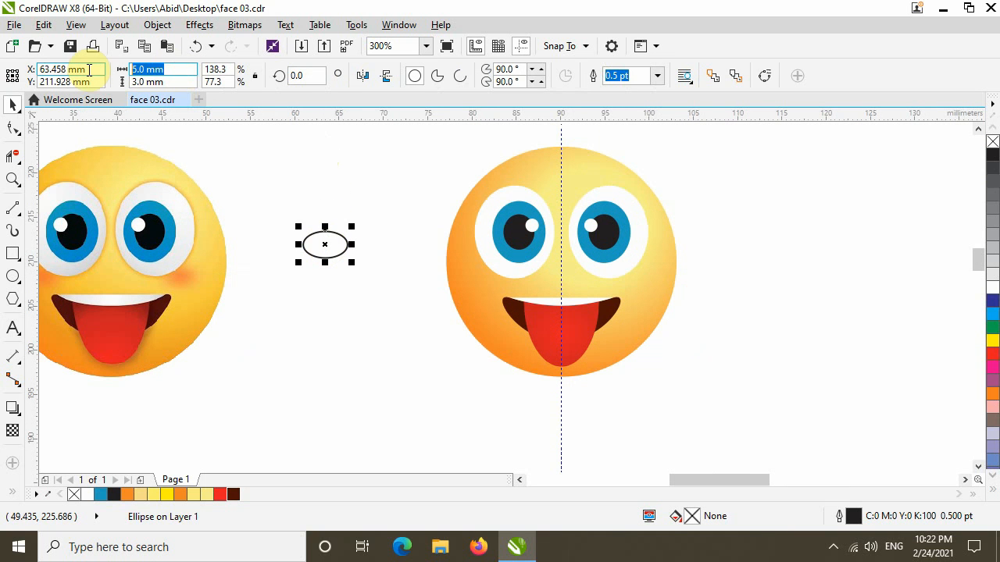
{"action": "type", "text": "7"}
{"action": "key", "text": "Tab"}
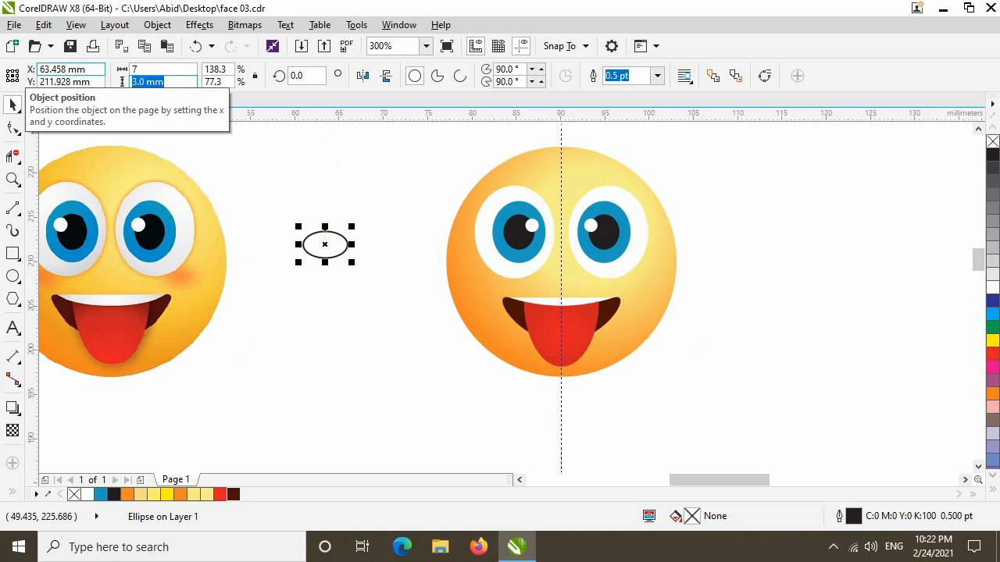
{"action": "type", "text": "6"}
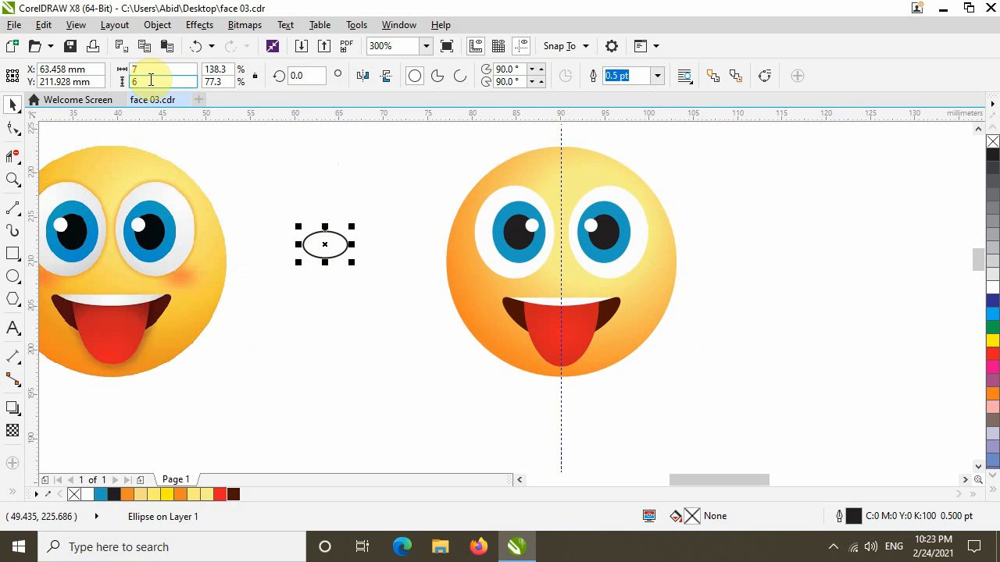
{"action": "key", "text": "Return"}
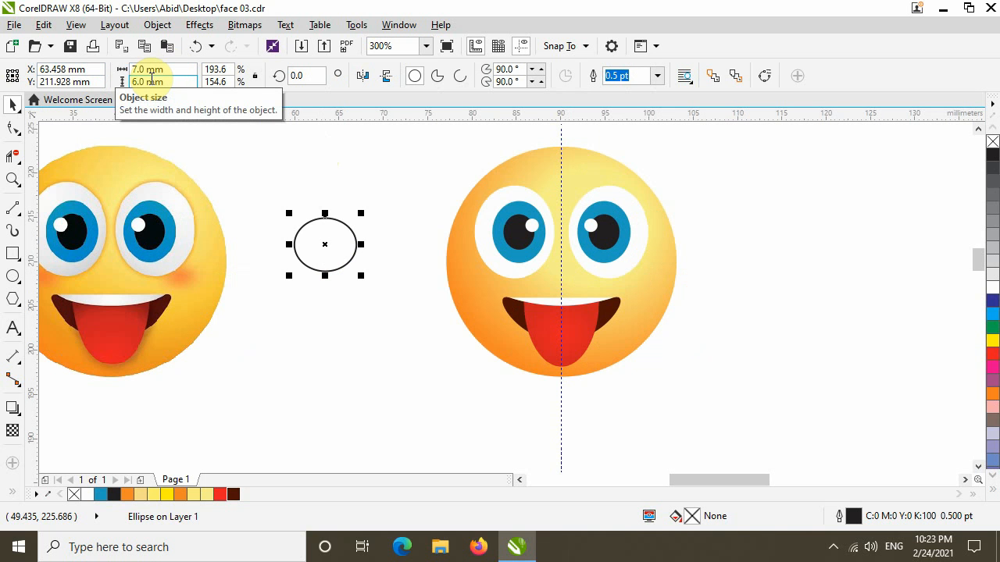
{"action": "left_click", "coordinate": [989, 354]}
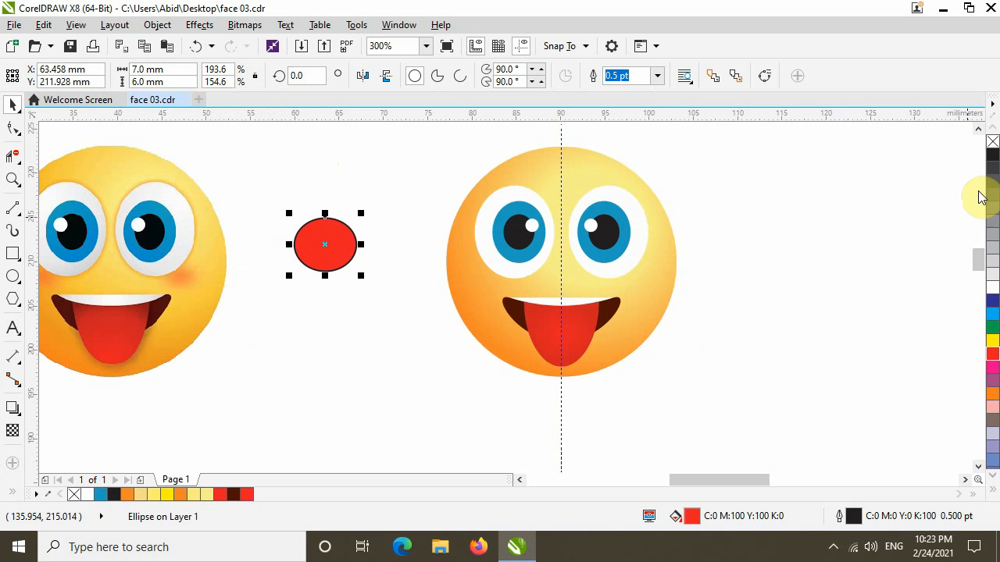
{"action": "right_click", "coordinate": [991, 140]}
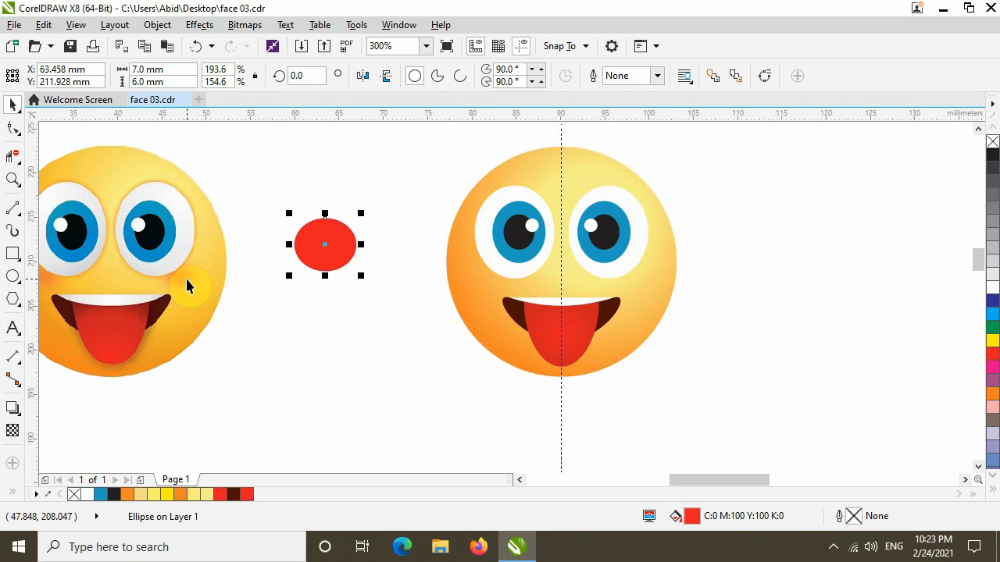
Step: Apply an elliptical fountain transparency to the red ellipse
{"action": "left_click", "coordinate": [13, 432]}
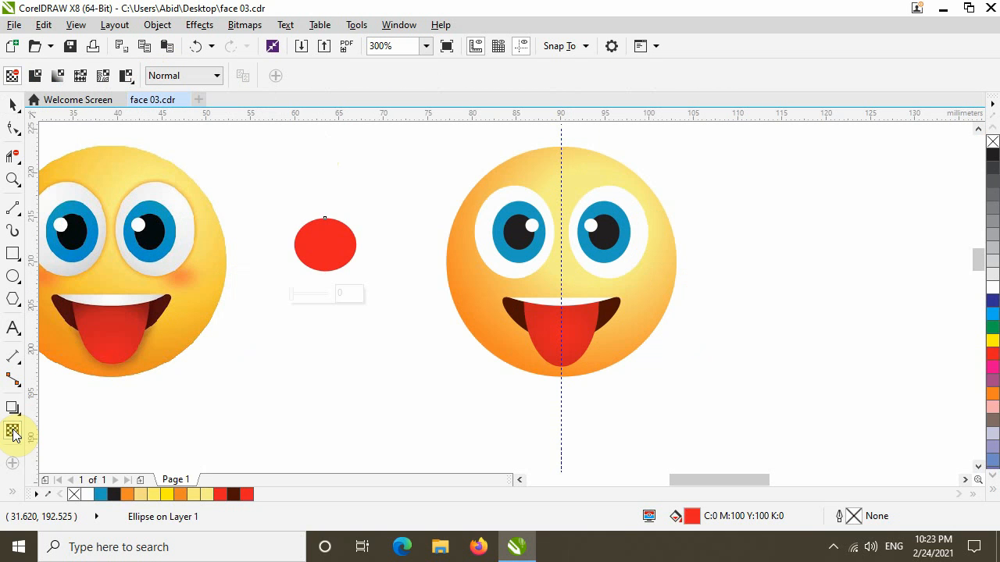
{"action": "left_click", "coordinate": [57, 77]}
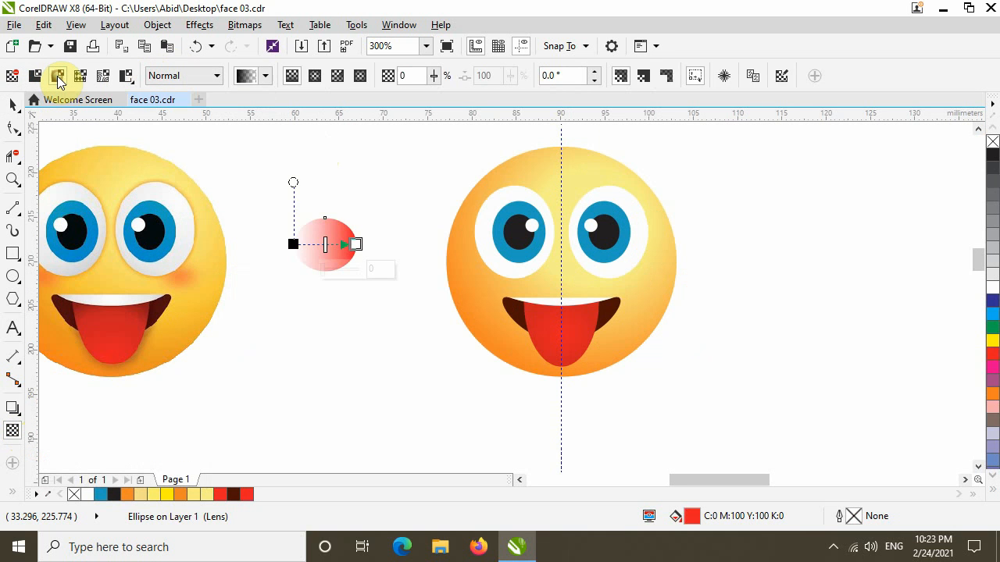
{"action": "left_click", "coordinate": [316, 78]}
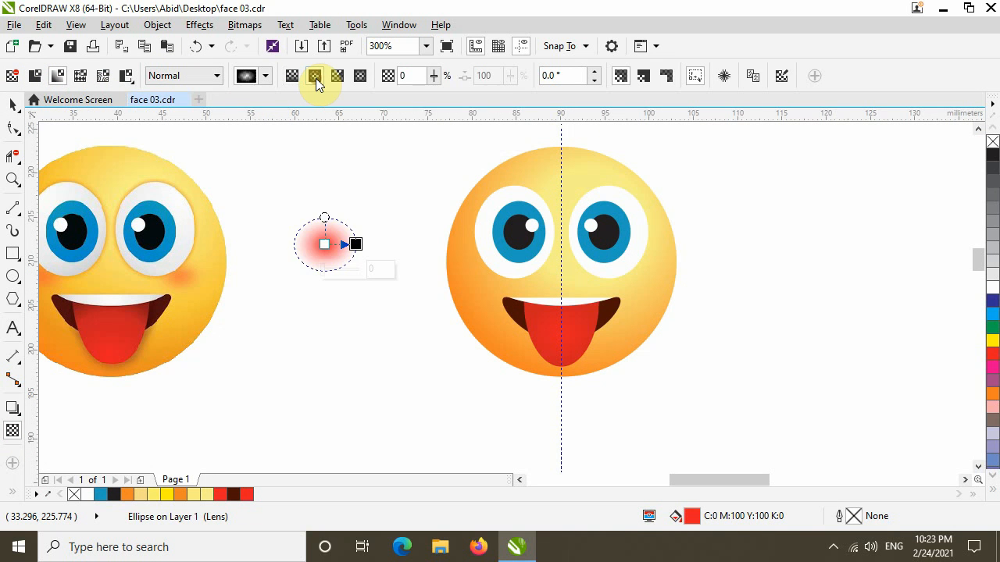
Step: Set the centre transparency of the red blush ellipse to 60%, keeping its outer edge at 100%
{"action": "left_click", "coordinate": [356, 243]}
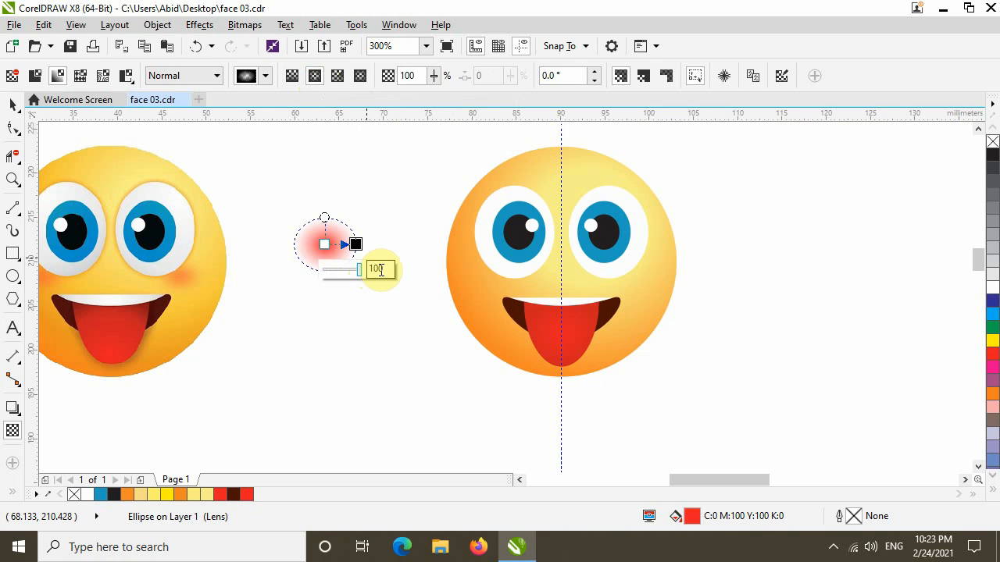
{"action": "left_click", "coordinate": [325, 245]}
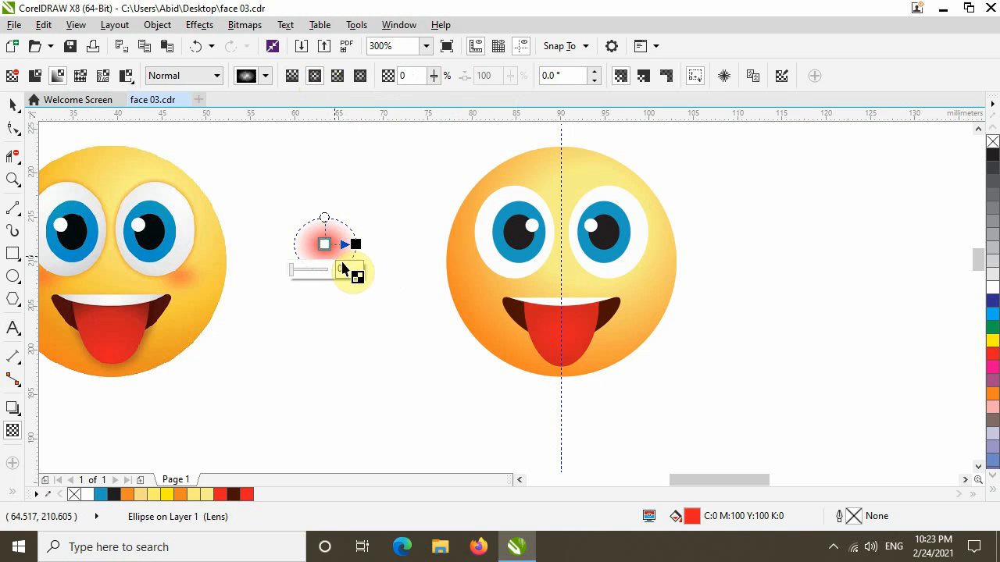
{"action": "left_click", "coordinate": [337, 270]}
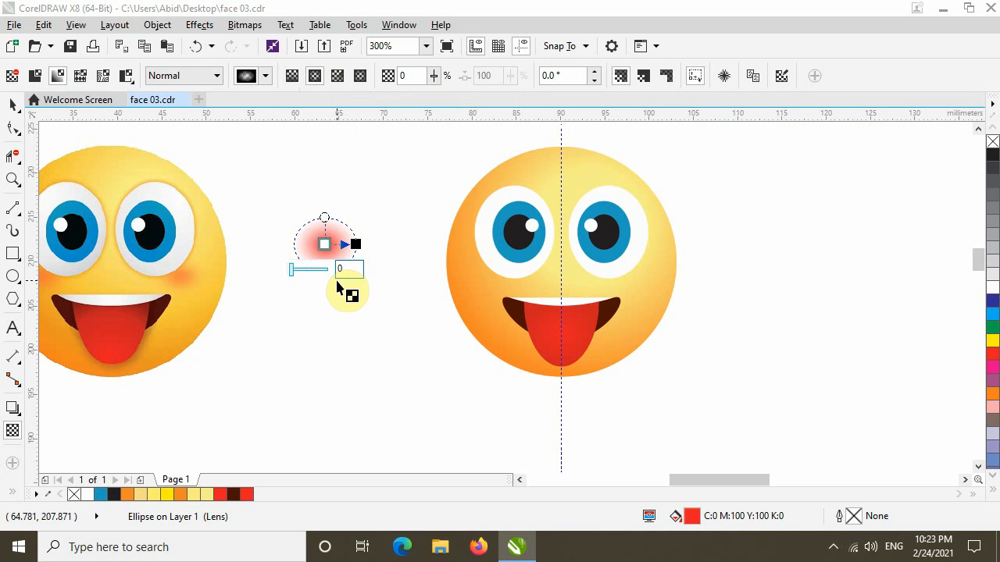
{"action": "type", "text": "6"}
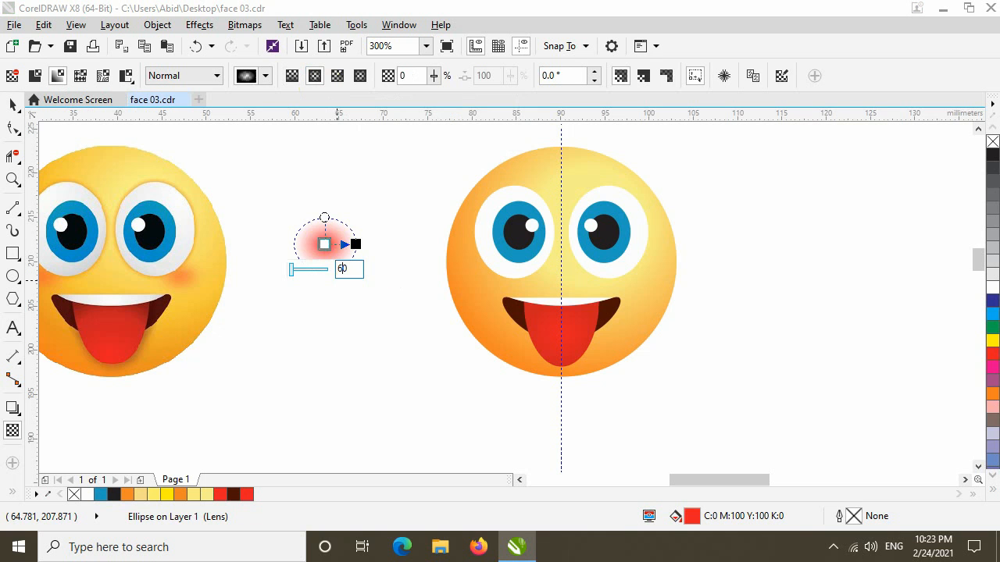
{"action": "key", "text": "Return"}
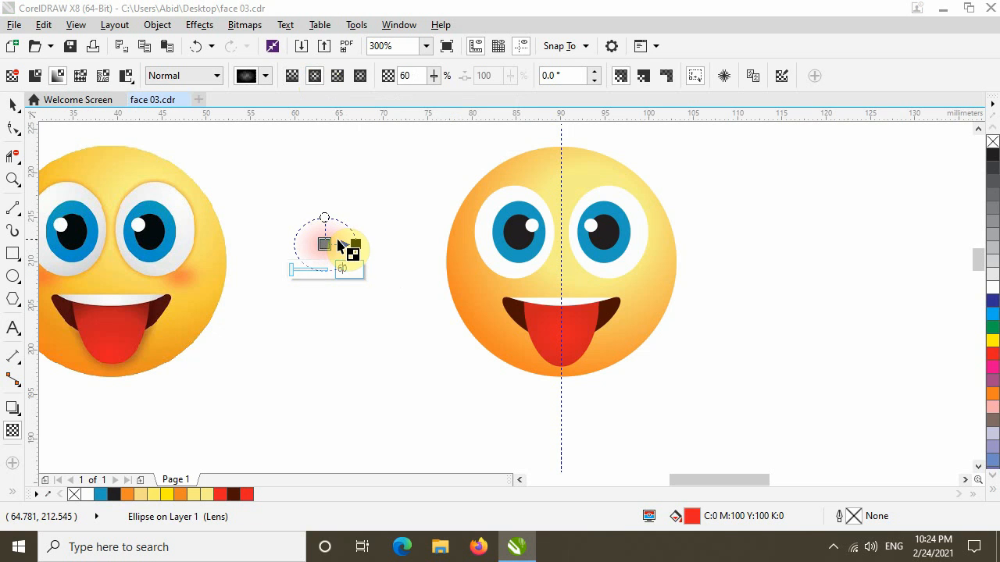
{"action": "left_click", "coordinate": [13, 105]}
{"action": "left_click", "coordinate": [345, 285]}
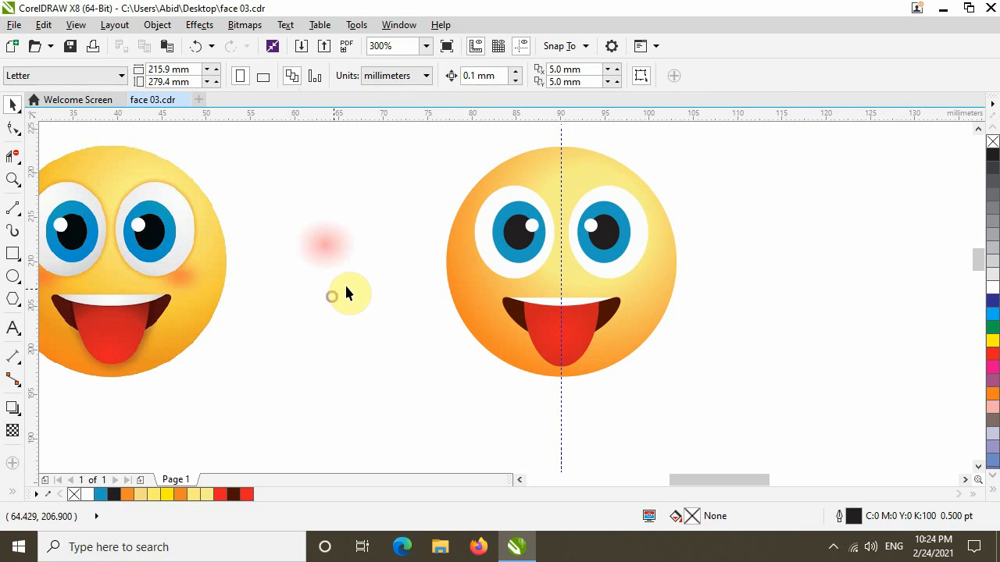
Step: Duplicate the soft red blush ellipse and place the copy on the redrawn face's right cheek
{"action": "left_click_drag", "start_coordinate": [336, 251], "coordinate": [340, 287]}
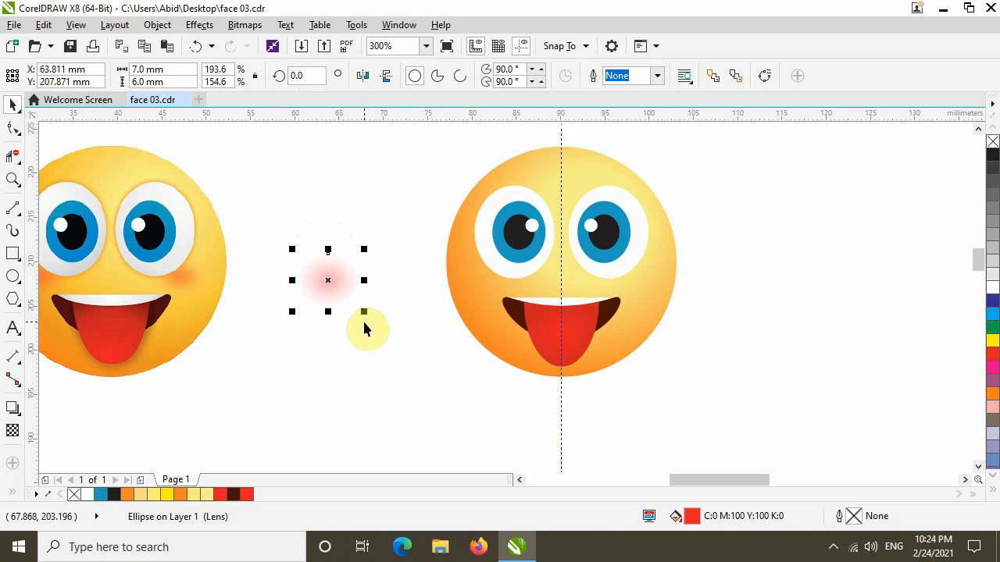
{"action": "key", "text": "ctrl+d"}
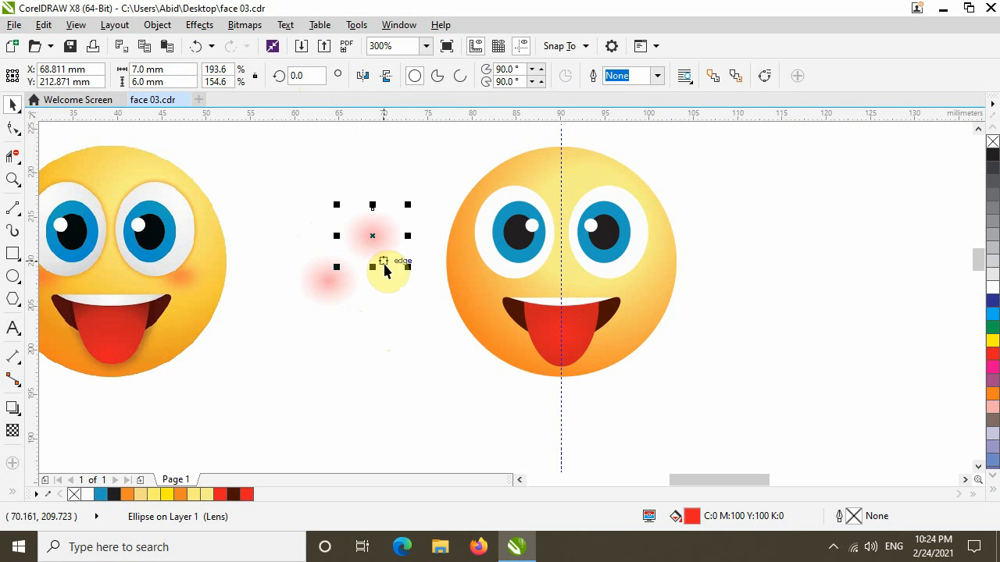
{"action": "scroll", "coordinate": [364, 243], "scroll_direction": "right", "scroll_amount": 1}
{"action": "left_click_drag", "start_coordinate": [358, 237], "coordinate": [625, 279]}
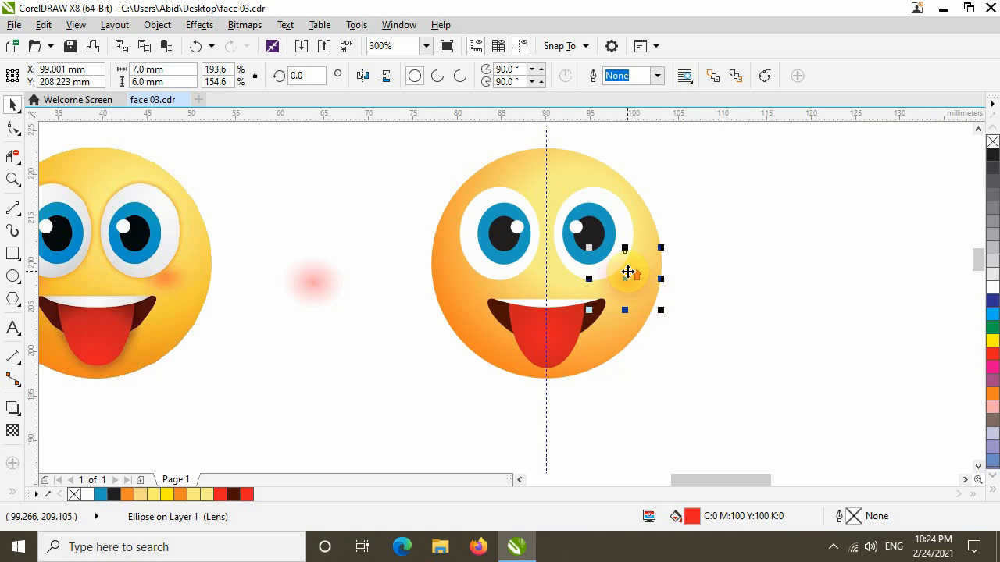
{"action": "scroll", "coordinate": [630, 272], "scroll_direction": "up", "scroll_amount": 2}
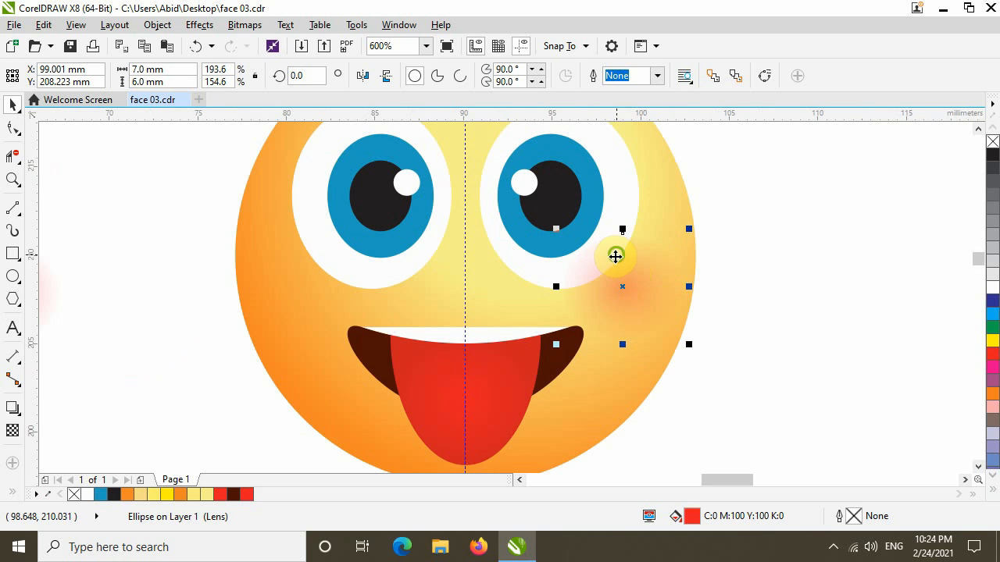
Step: Bring the redrawn face's right eye group in front of the cheek blush
{"action": "left_click", "coordinate": [593, 193]}
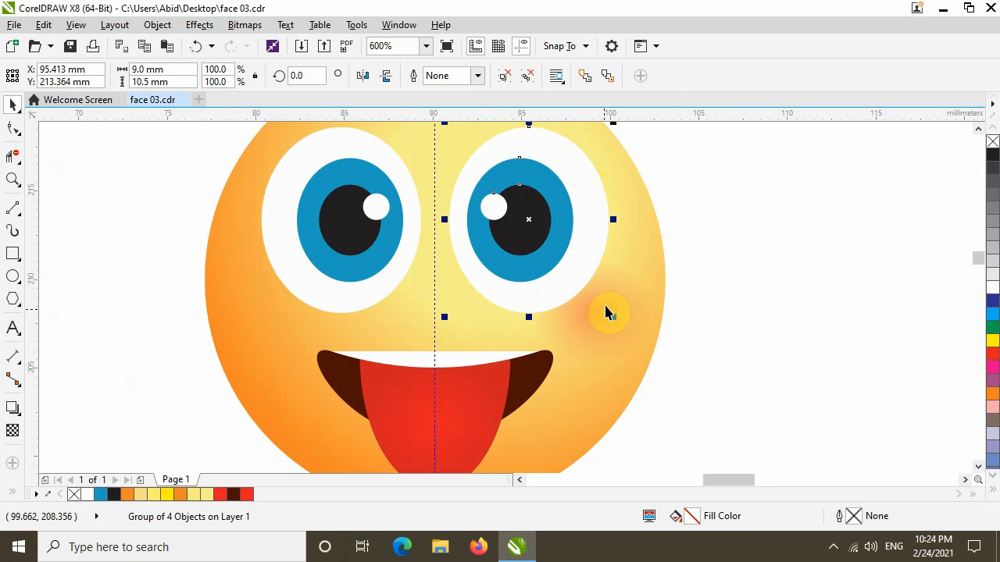
{"action": "scroll", "coordinate": [608, 312], "scroll_direction": "down", "scroll_amount": 2}
{"action": "scroll", "coordinate": [393, 352], "scroll_direction": "up", "scroll_amount": 1}
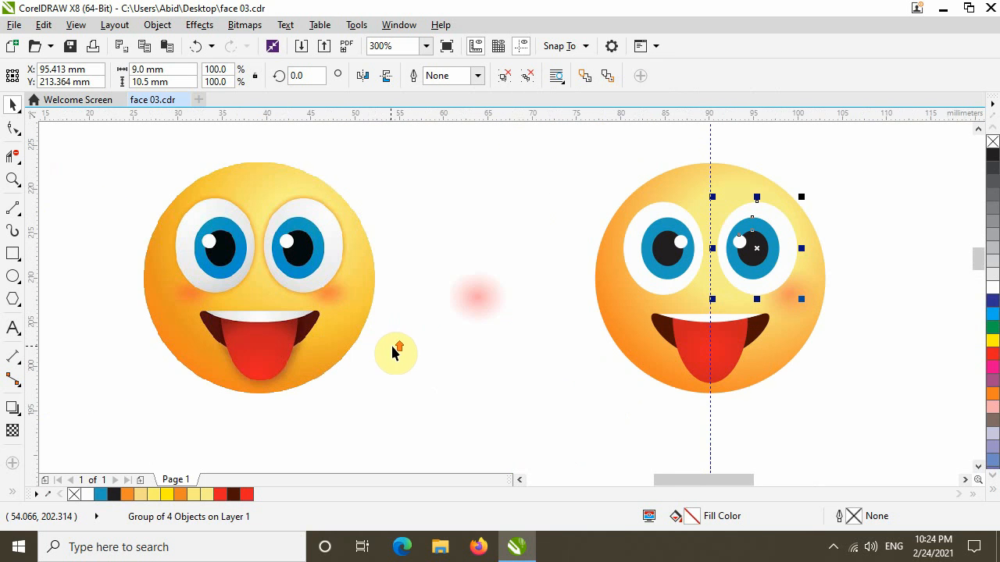
Step: Move the remaining blush ellipse onto the redrawn face's left cheek and bring the left eye group in front of it
{"action": "left_click_drag", "start_coordinate": [453, 315], "coordinate": [508, 319]}
{"action": "left_click", "coordinate": [356, 321]}
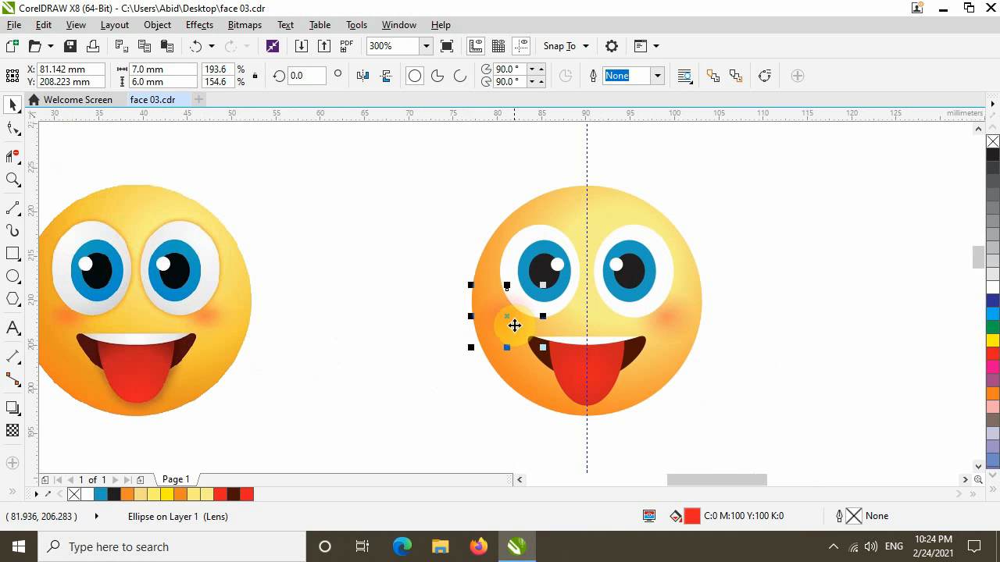
{"action": "scroll", "coordinate": [561, 303], "scroll_direction": "up", "scroll_amount": 2}
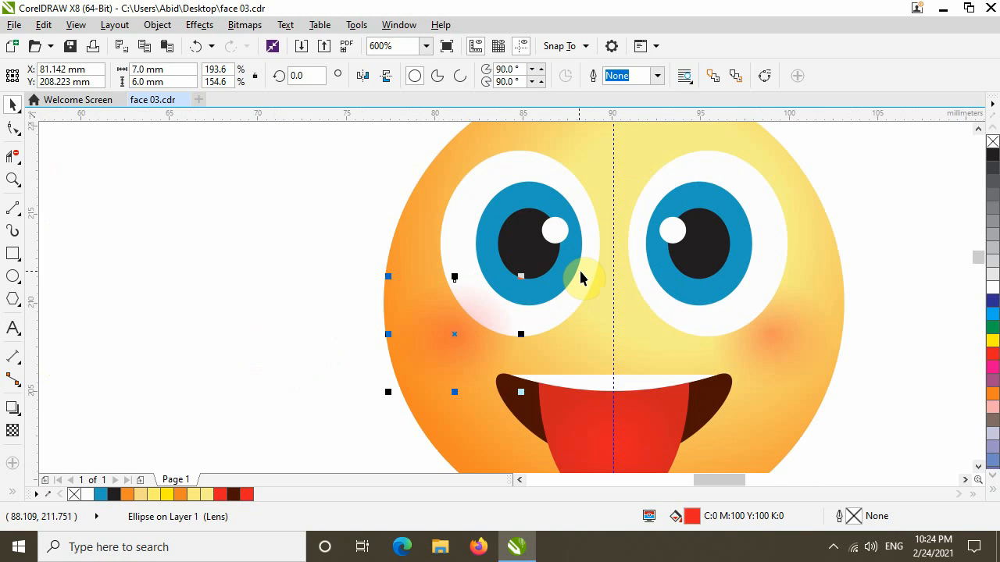
{"action": "left_click", "coordinate": [580, 270]}
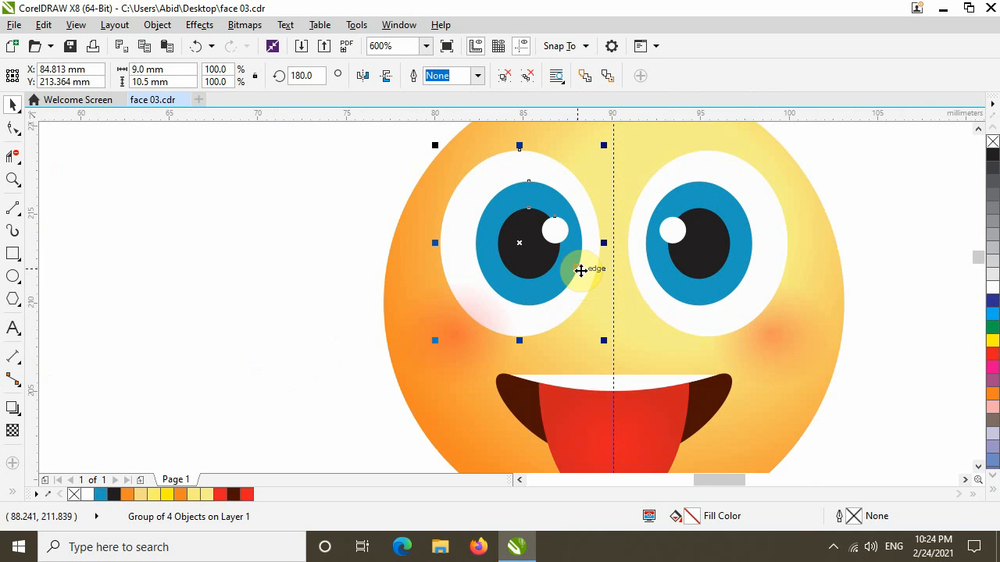
{"action": "scroll", "coordinate": [479, 337], "scroll_direction": "down", "scroll_amount": 2}
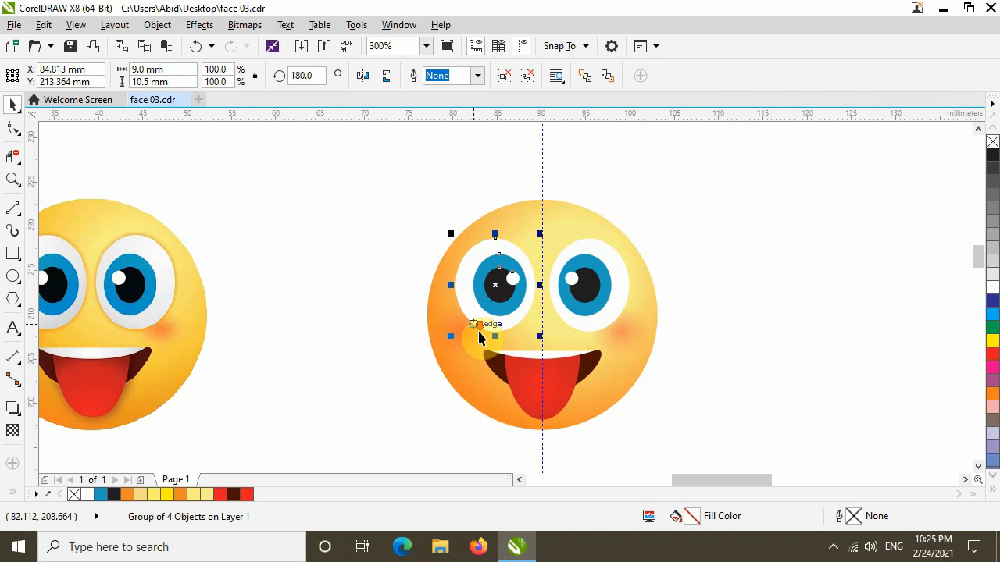
Step: Examine the shading around the eyes on the reference face and compare it with the redrawn face
{"action": "left_click_drag", "start_coordinate": [733, 401], "coordinate": [659, 388]}
{"action": "left_click_drag", "start_coordinate": [245, 364], "coordinate": [370, 362]}
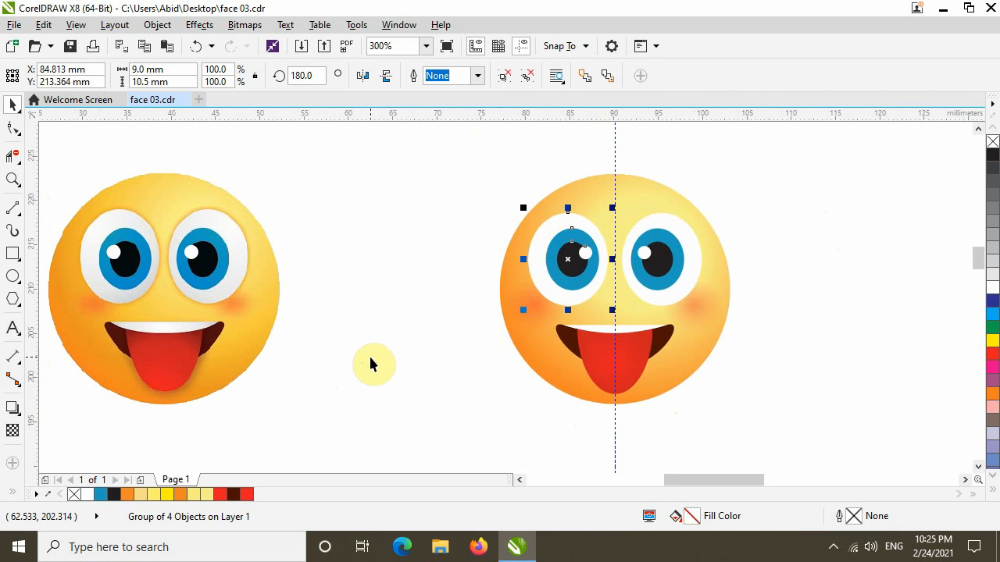
{"action": "scroll", "coordinate": [223, 238], "scroll_direction": "up", "scroll_amount": 2}
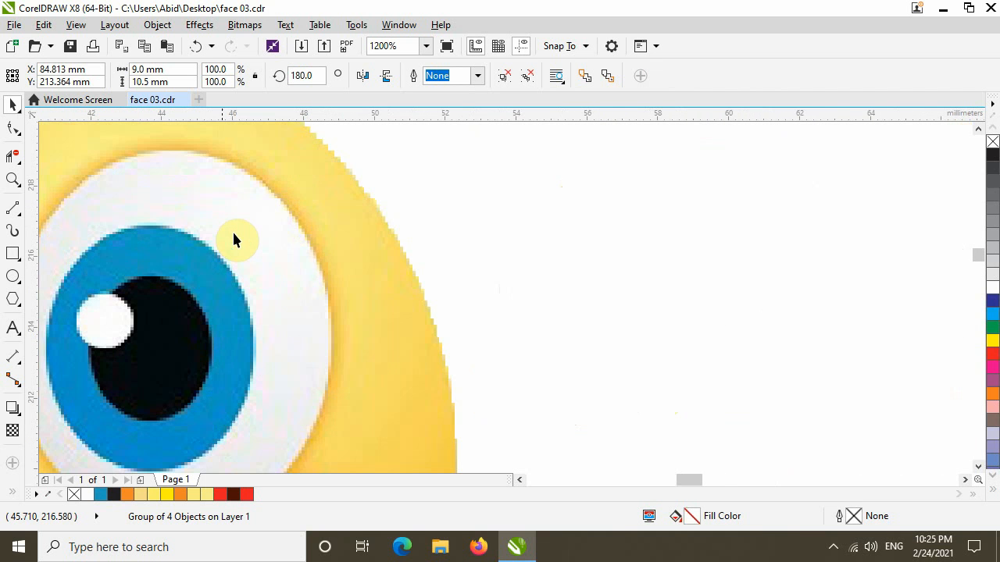
{"action": "scroll", "coordinate": [268, 195], "scroll_direction": "down", "scroll_amount": 1}
{"action": "left_click_drag", "start_coordinate": [289, 211], "coordinate": [417, 230]}
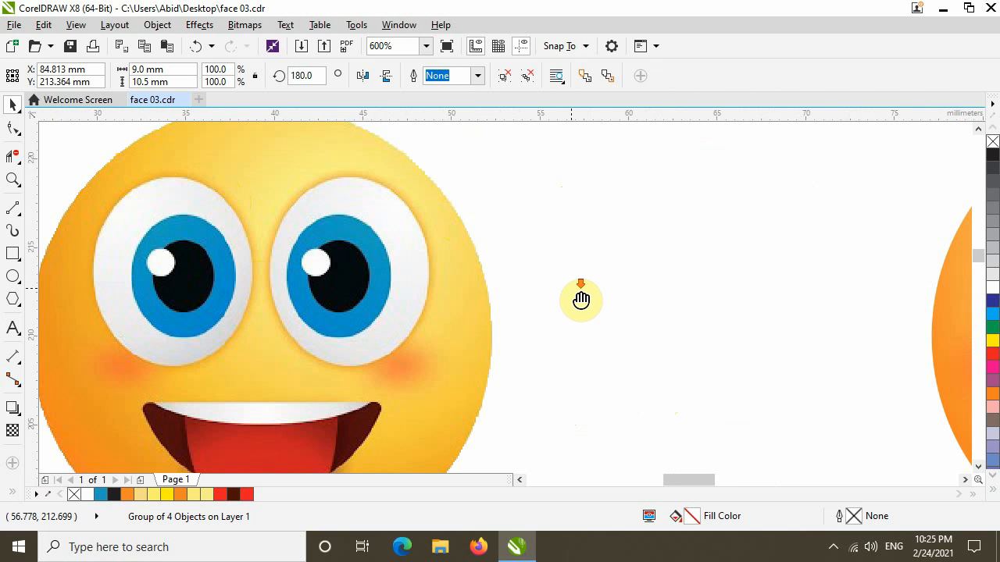
{"action": "scroll", "coordinate": [466, 278], "scroll_direction": "down", "scroll_amount": 1}
{"action": "left_click_drag", "start_coordinate": [465, 278], "coordinate": [257, 254]}
{"action": "left_click_drag", "start_coordinate": [647, 284], "coordinate": [609, 299]}
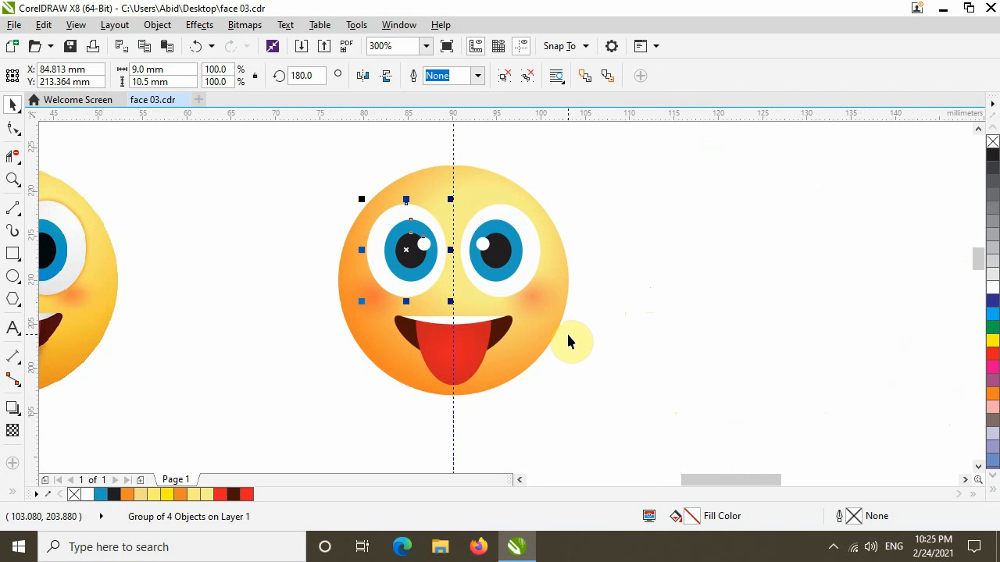
Step: Add a drop shadow to the left eye group, running from its top edge straight down to its bottom edge
{"action": "left_click", "coordinate": [16, 411]}
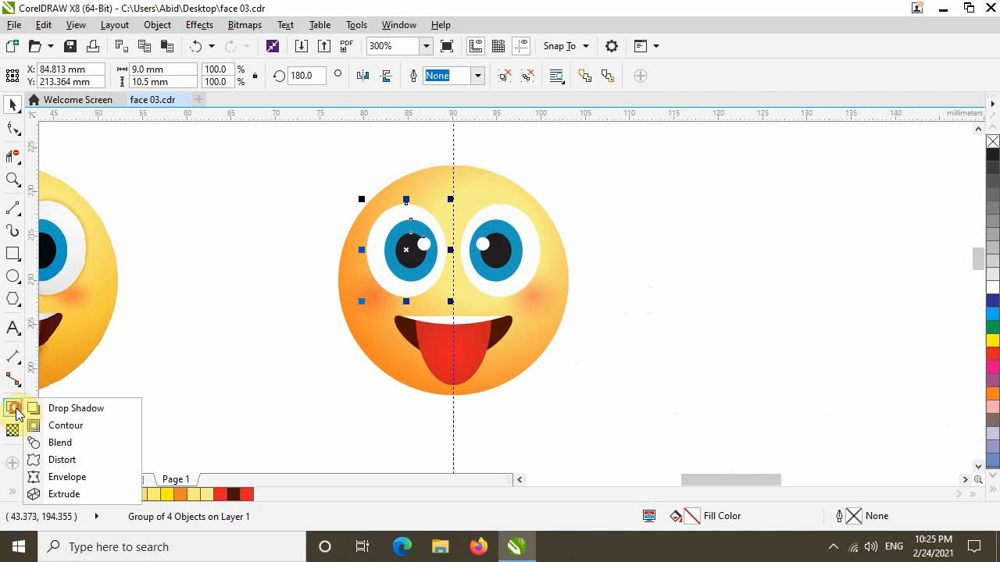
{"action": "left_click", "coordinate": [71, 408]}
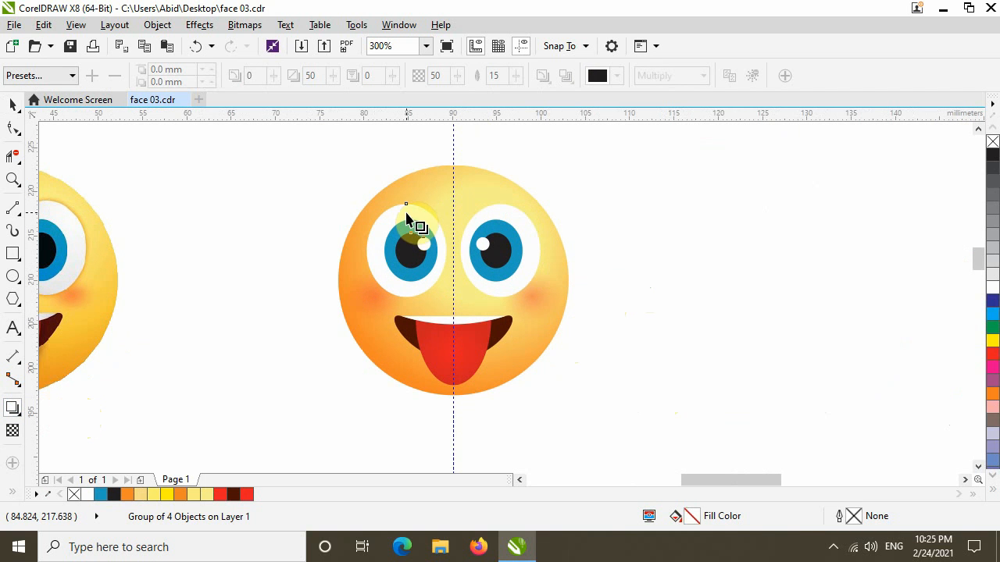
{"action": "left_click_drag", "start_coordinate": [405, 212], "coordinate": [409, 300]}
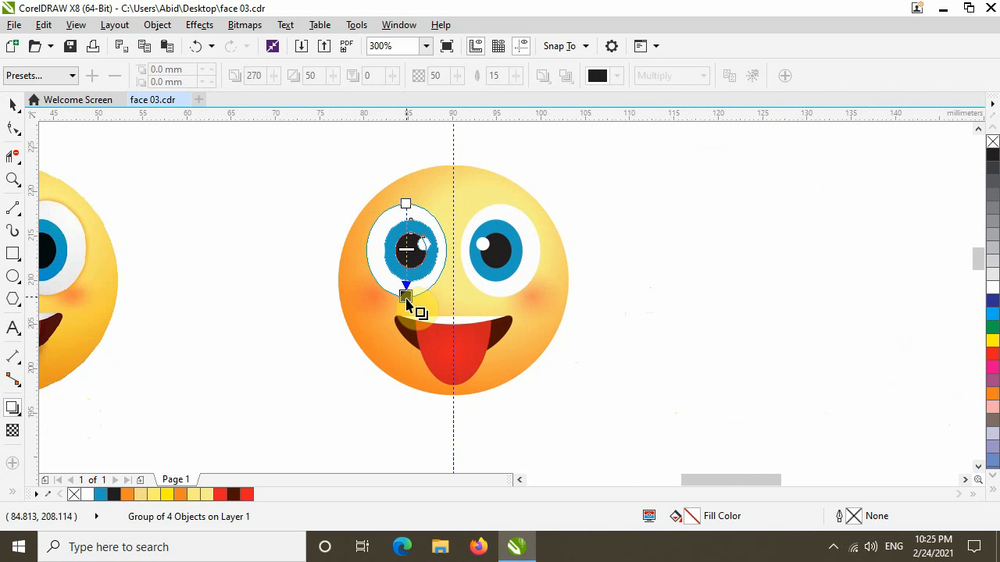
{"action": "left_click_drag", "start_coordinate": [406, 299], "coordinate": [406, 298]}
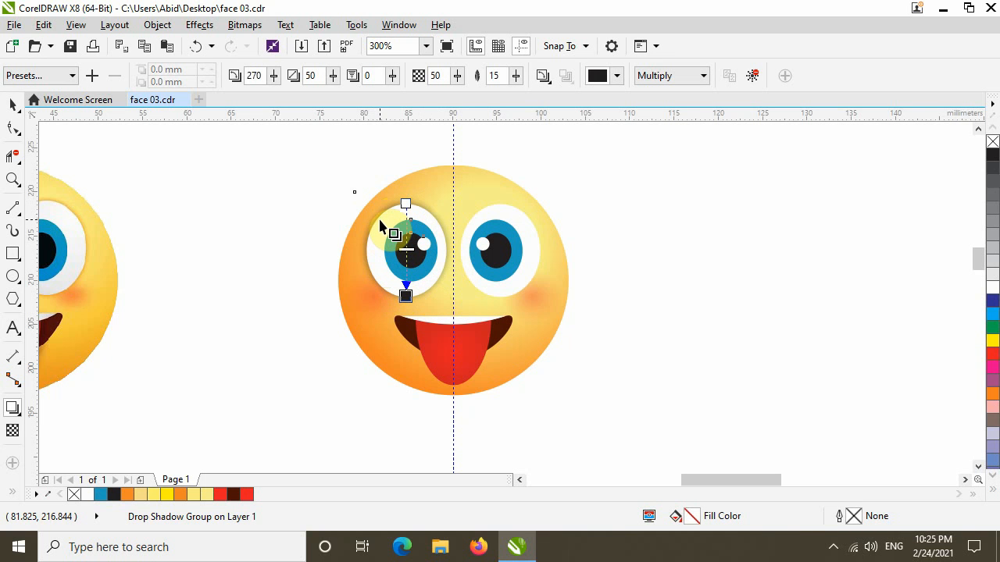
Step: Change the left eye's shadow colour to orange (C0 M60 Y100 K0), sampled from the colour palette
{"action": "left_click", "coordinate": [617, 77]}
{"action": "left_click", "coordinate": [651, 117]}
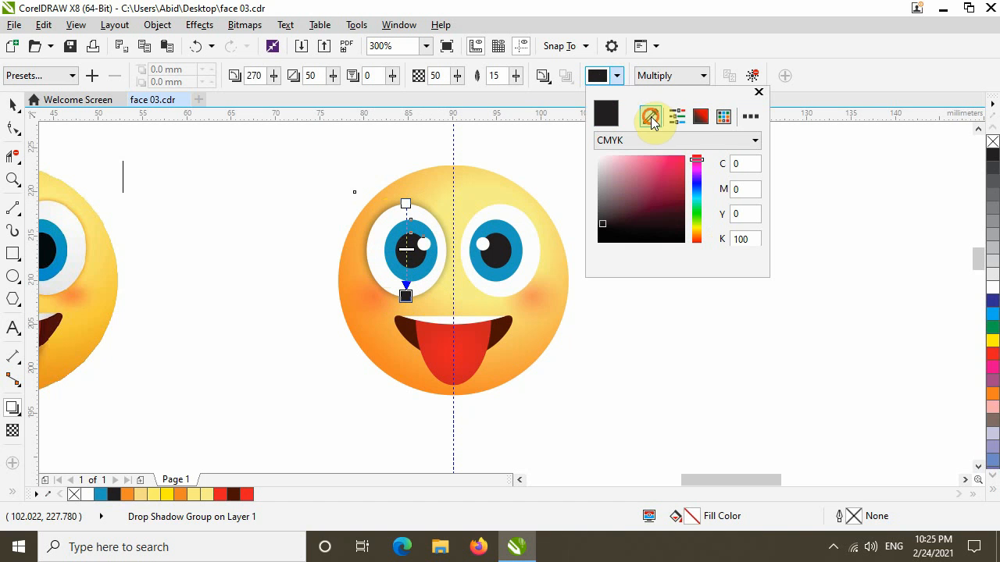
{"action": "left_click", "coordinate": [994, 390]}
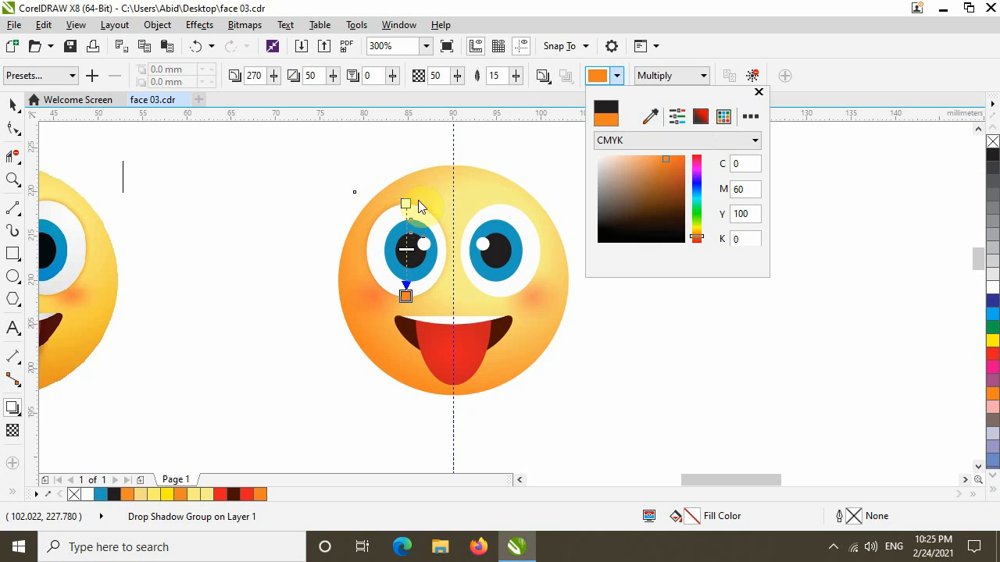
{"action": "left_click", "coordinate": [759, 90]}
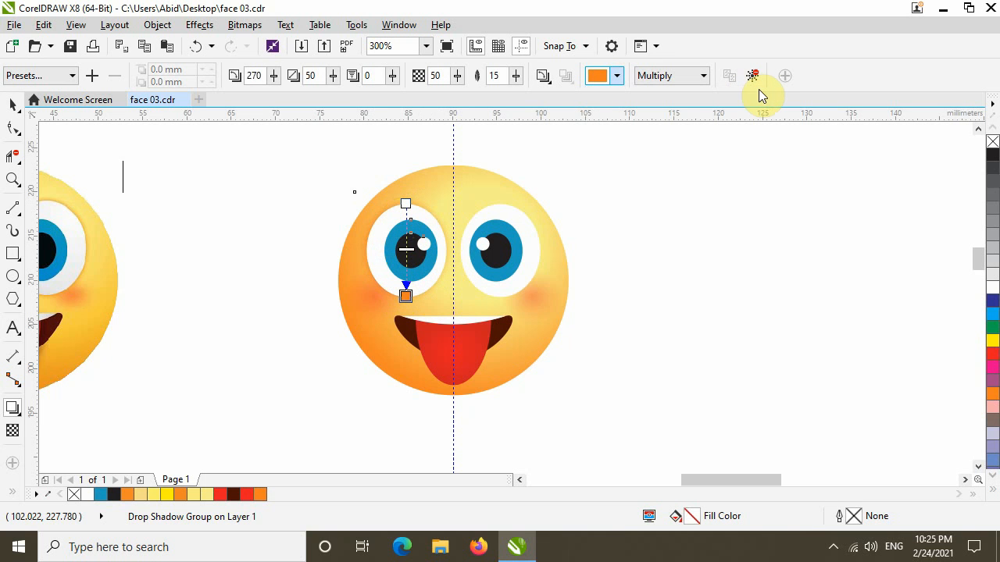
Step: Give the right eye group a matching top-to-bottom drop shadow in orange (C0 M60 Y100 K0)
{"action": "left_click", "coordinate": [513, 222]}
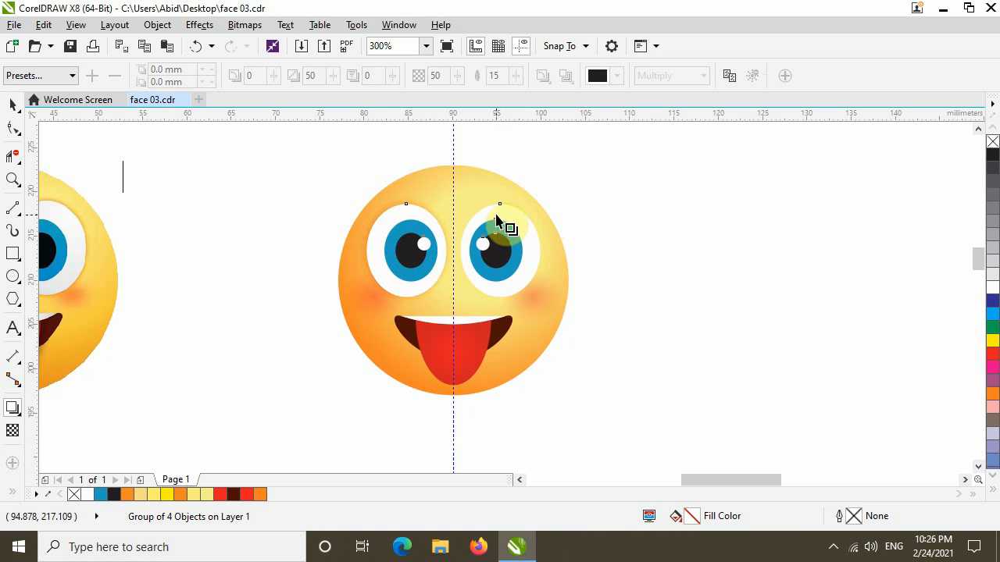
{"action": "left_click_drag", "start_coordinate": [500, 212], "coordinate": [506, 304]}
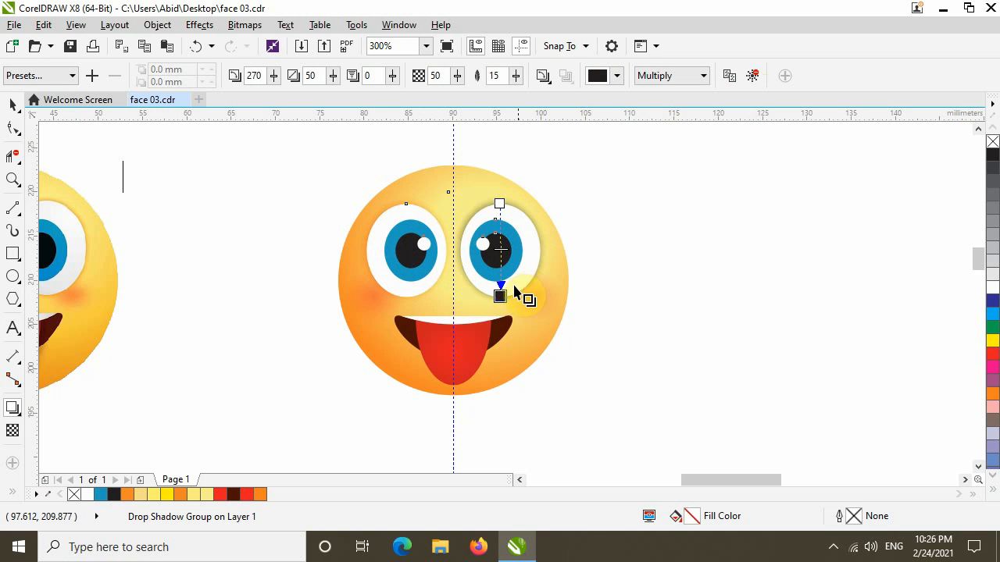
{"action": "left_click", "coordinate": [618, 76]}
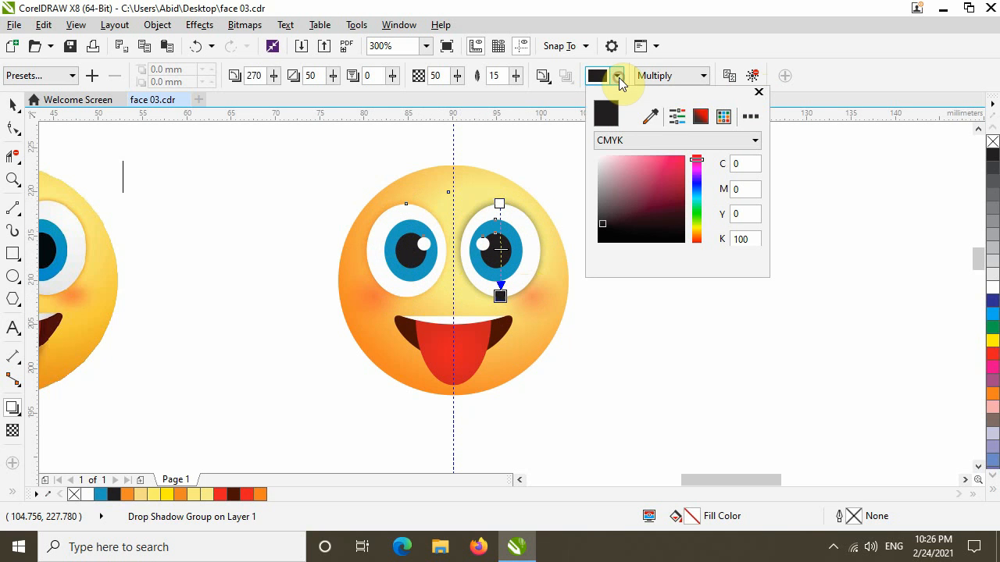
{"action": "left_click", "coordinate": [652, 118]}
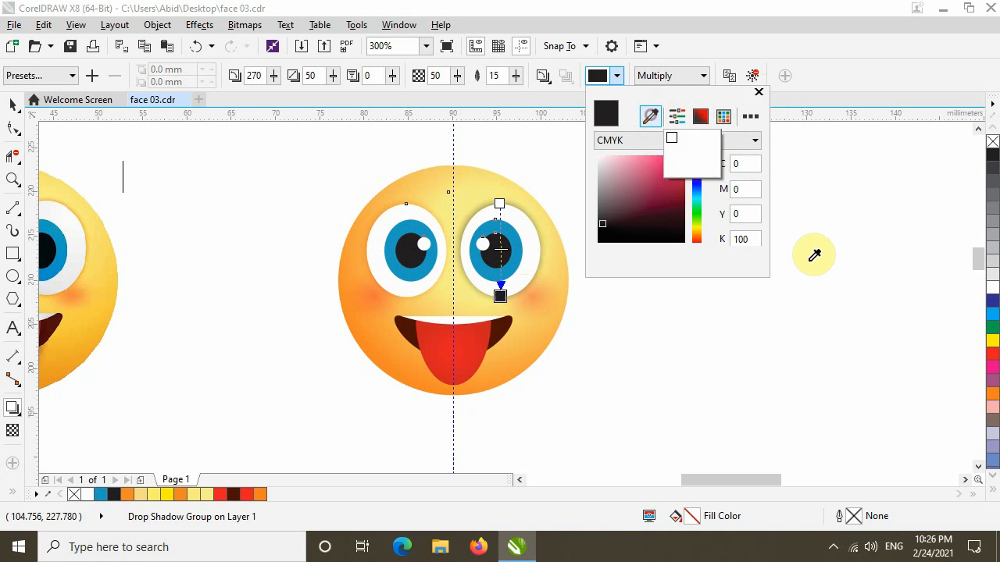
{"action": "left_click", "coordinate": [992, 395]}
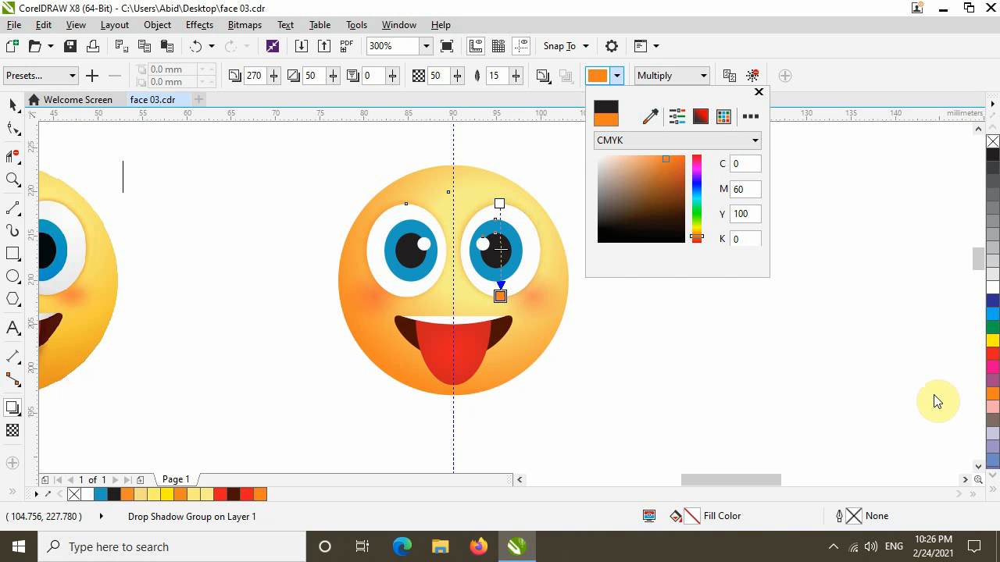
{"action": "left_click", "coordinate": [757, 94]}
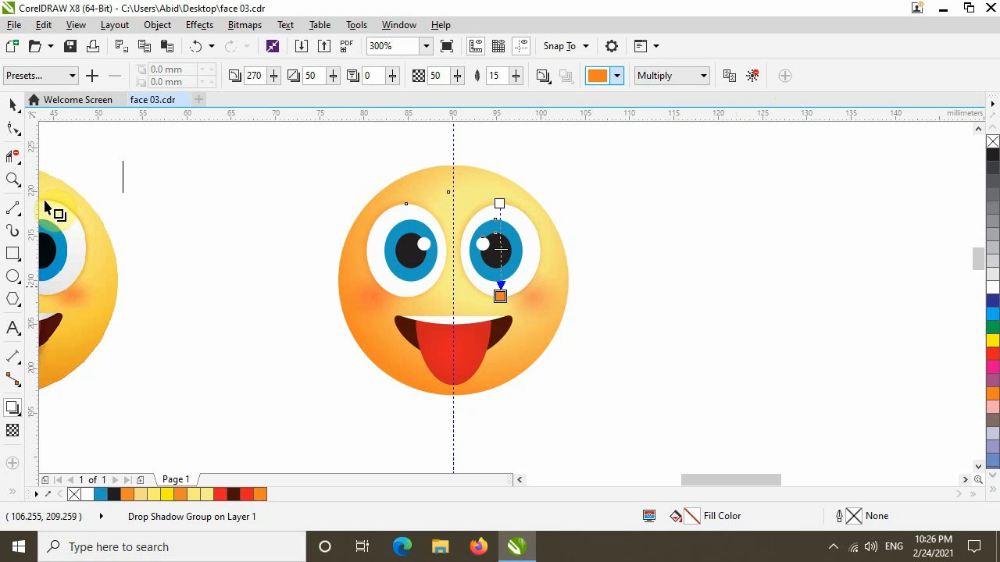
{"action": "left_click", "coordinate": [13, 104]}
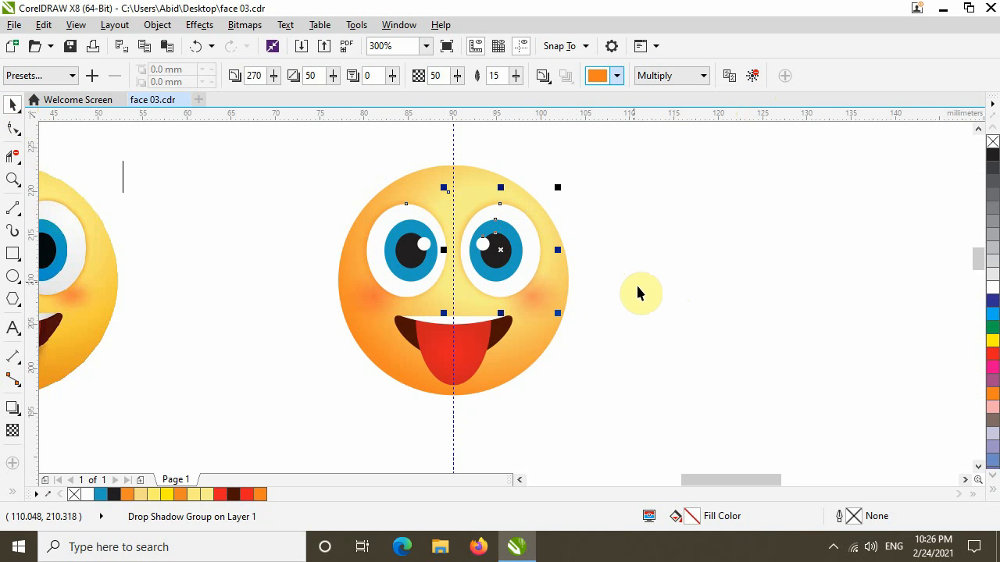
{"action": "left_click", "coordinate": [646, 302]}
Step: Delete the vertical guideline running through the middle of the redrawn face
{"action": "right_click", "coordinate": [454, 148]}
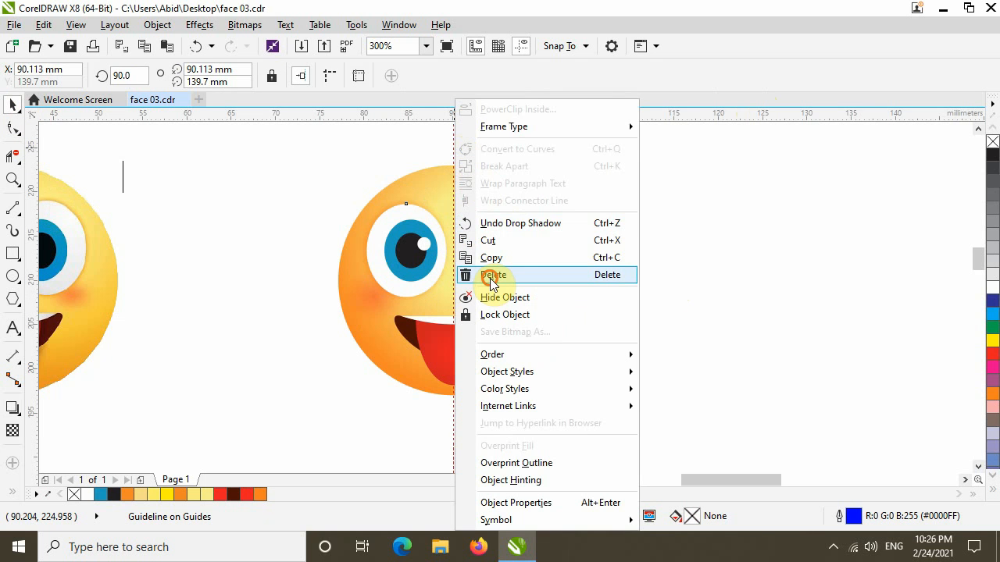
{"action": "left_click", "coordinate": [493, 277]}
{"action": "left_click_drag", "start_coordinate": [326, 290], "coordinate": [547, 285]}
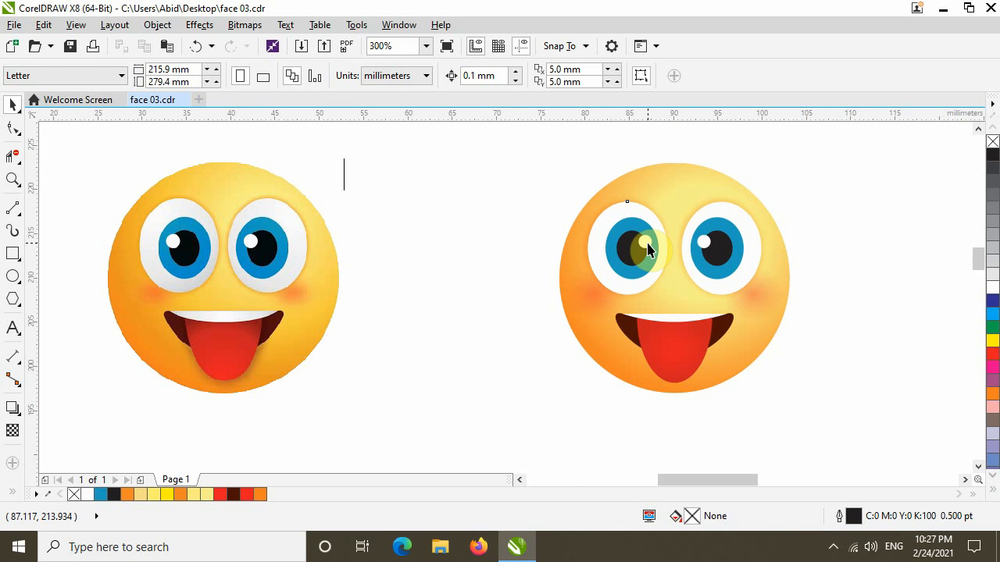
Step: Delete the reference cartoon bitmap beside the redrawn face
{"action": "left_click", "coordinate": [247, 227]}
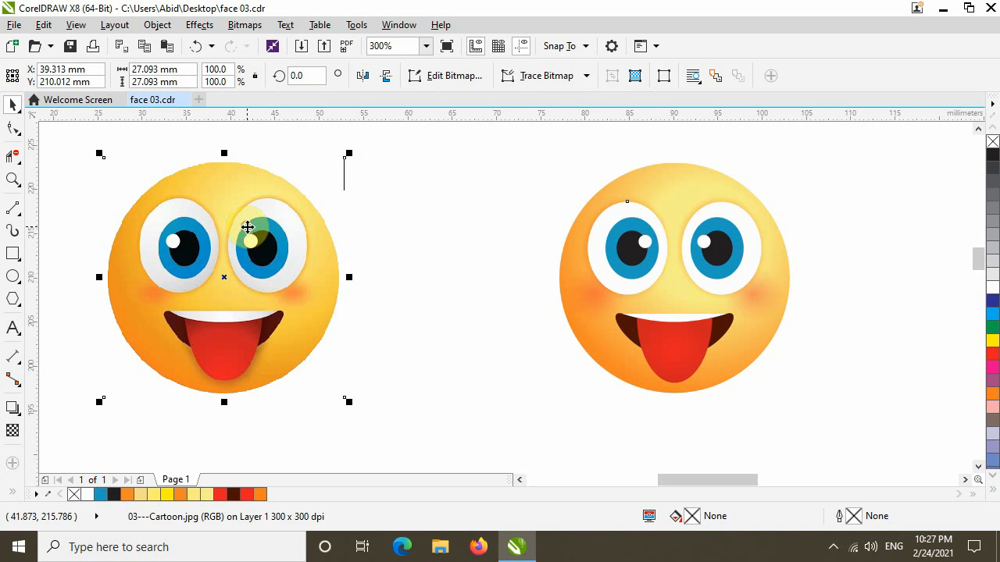
{"action": "key", "text": "Delete"}
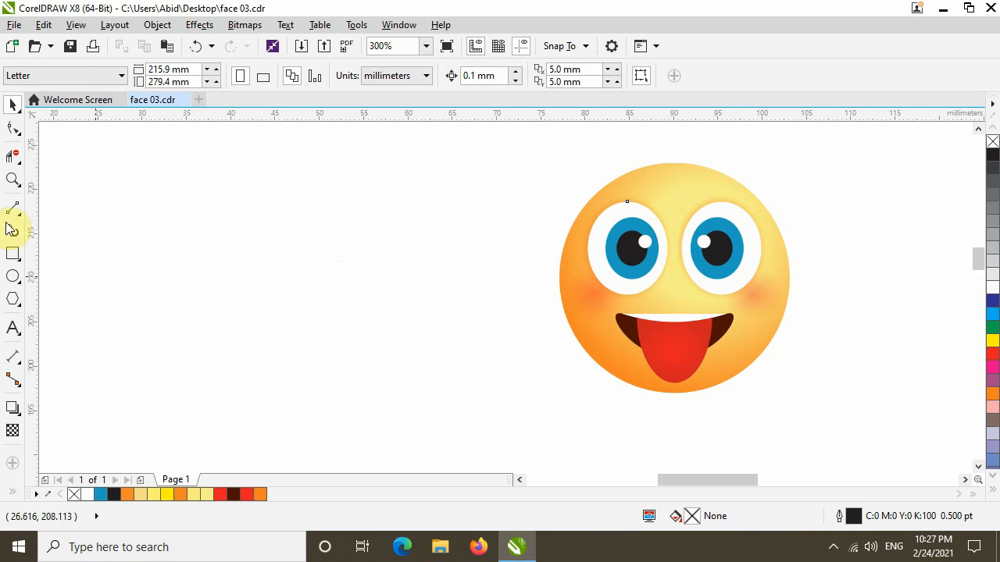
{"action": "left_click", "coordinate": [12, 181]}
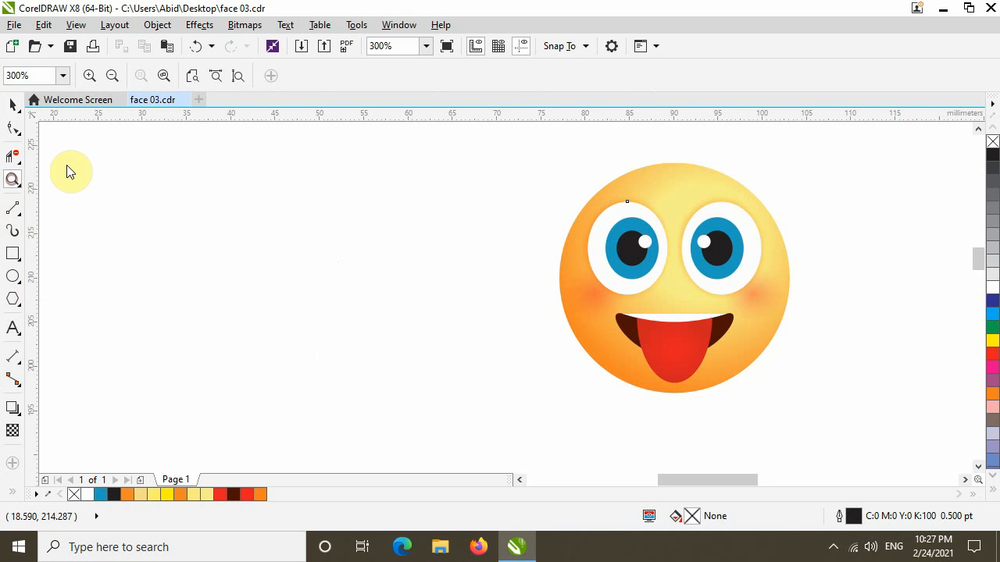
{"action": "left_click", "coordinate": [165, 76]}
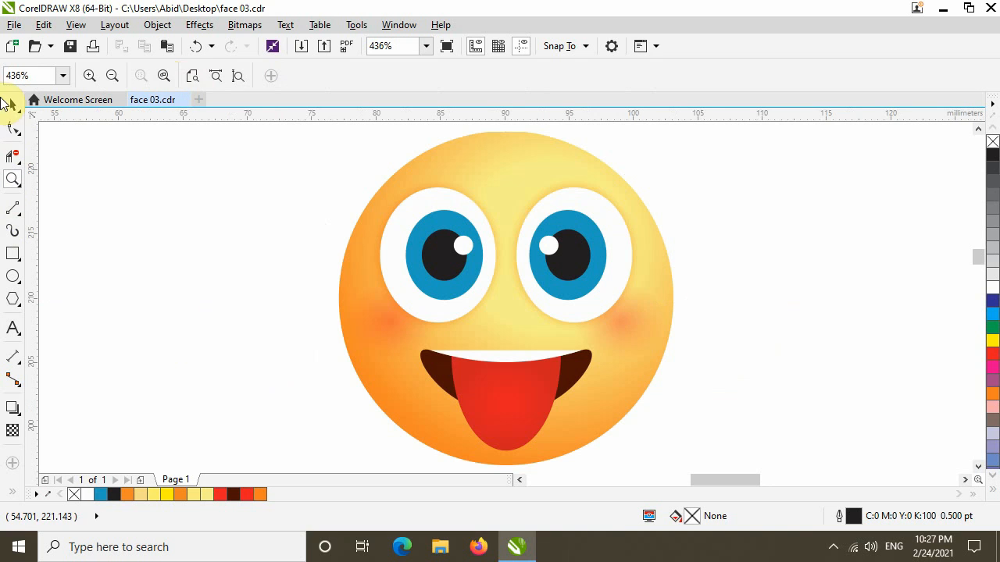